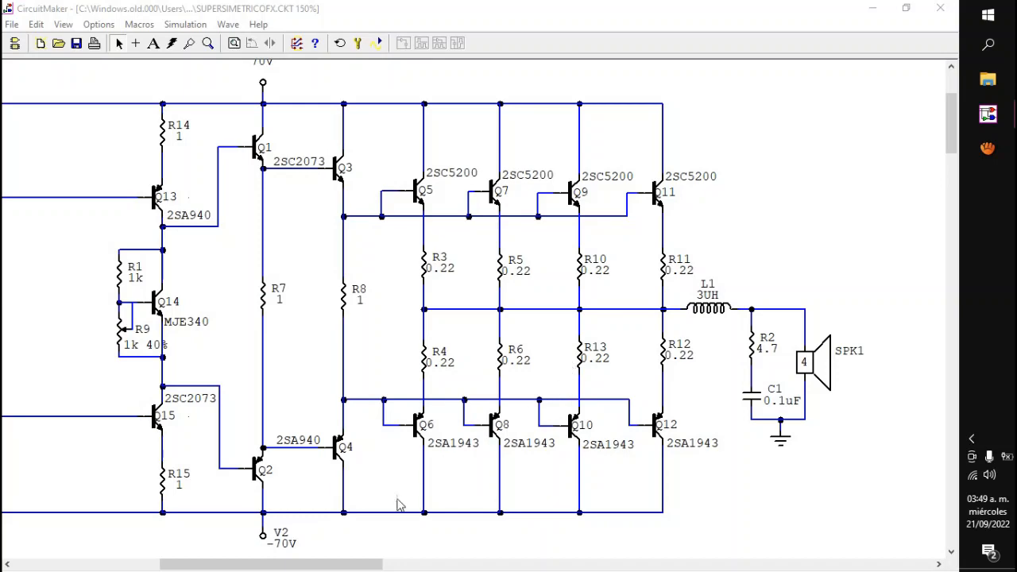
# Step: Highlight the bias and voltage-amplifier stage with Q13, Q14, Q15, R1 and R9 in the amplifier schematic
pyautogui.moveTo(347, 563); pyautogui.dragTo(340, 500)
pyautogui.scroll(-1, 311, 564)
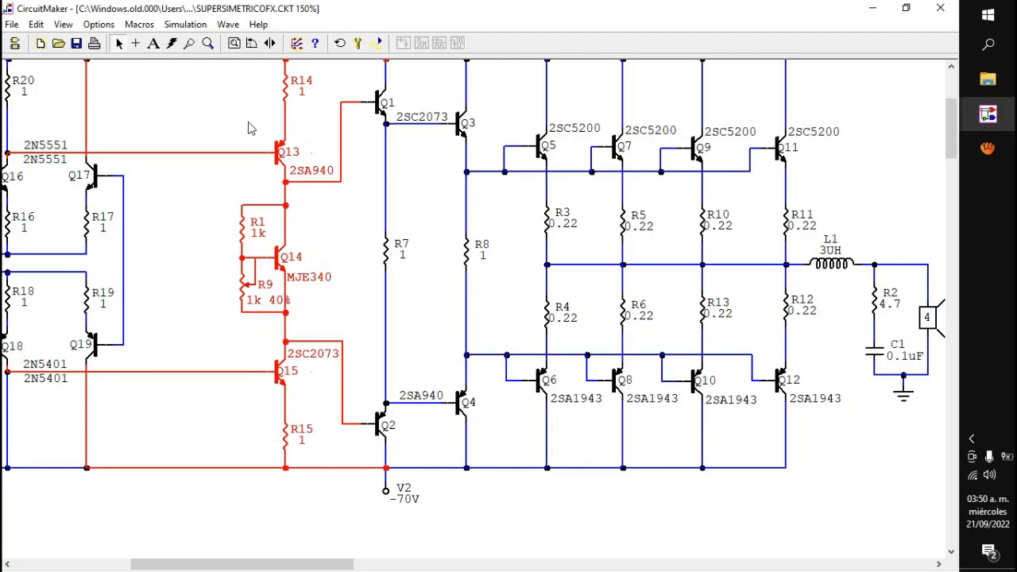
pyautogui.click(358, 259)
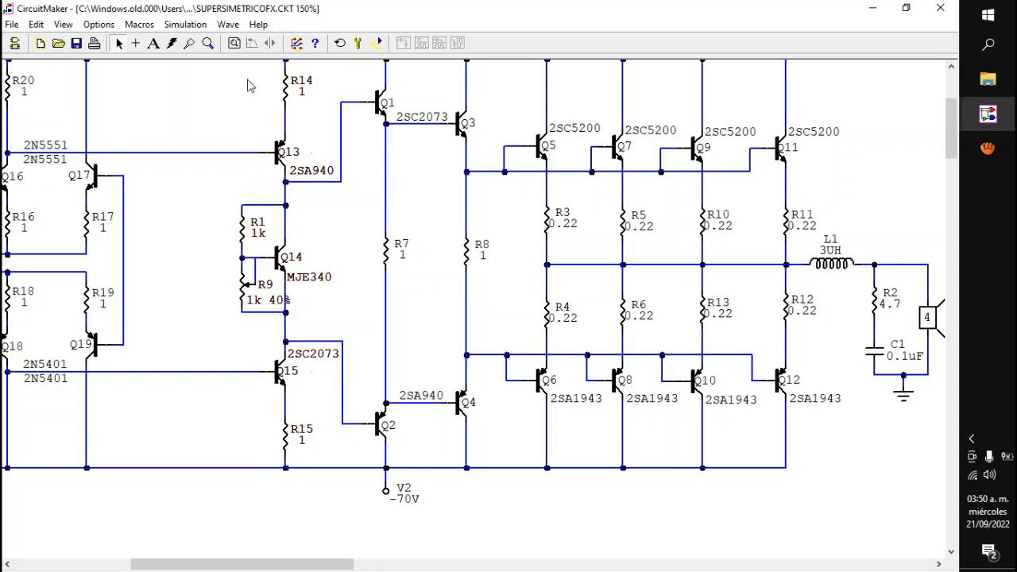
pyautogui.moveTo(248, 80); pyautogui.dragTo(318, 410)
# Step: Highlight the input differential stage with Q16 to Q19 and R16 to R19, and clear the selection
pyautogui.moveTo(330, 564); pyautogui.dragTo(287, 559)
pyautogui.moveTo(143, 101); pyautogui.dragTo(321, 385)
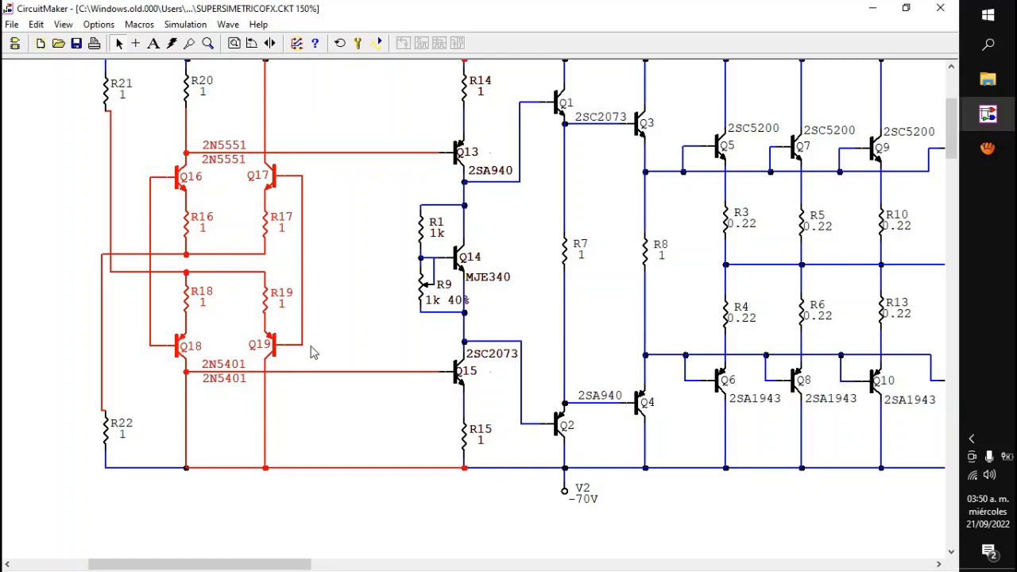
pyautogui.click(330, 110)
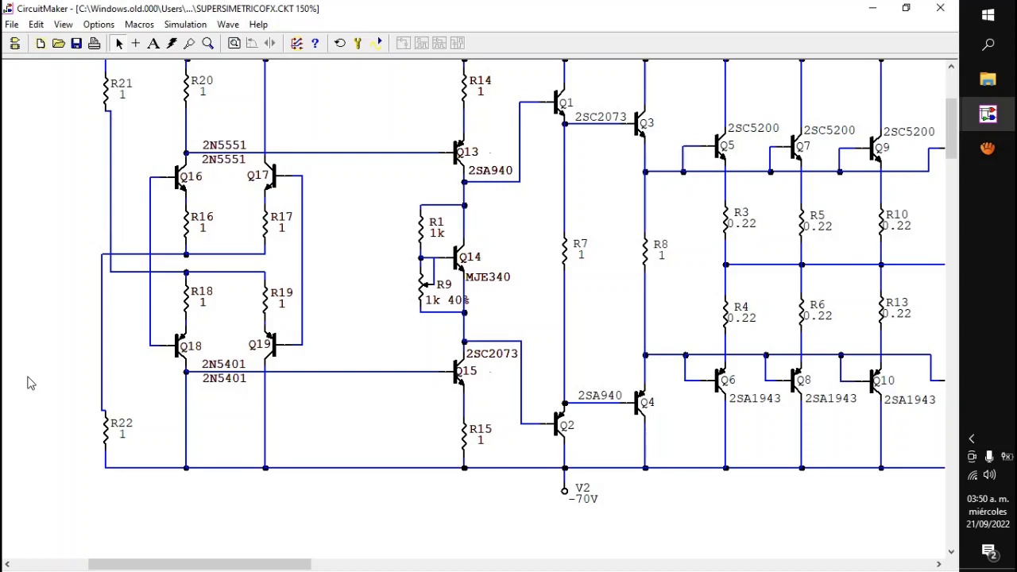
# Step: Highlight in turn the output transistors Q5 to Q12, the drivers Q3 and Q4, and the pre-drivers Q1 and Q2
pyautogui.moveTo(216, 565); pyautogui.dragTo(289, 566)
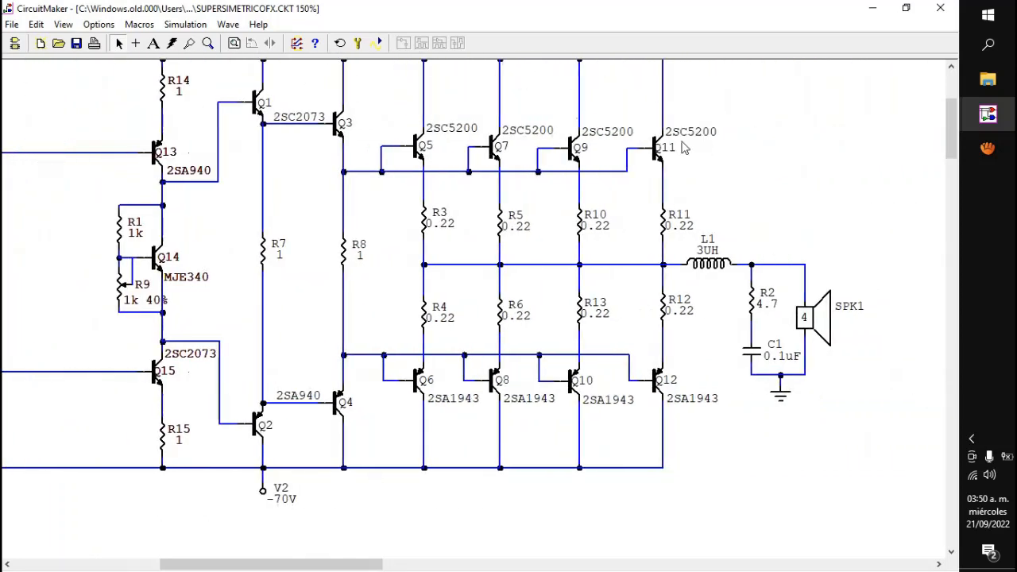
pyautogui.moveTo(952, 131); pyautogui.dragTo(953, 130)
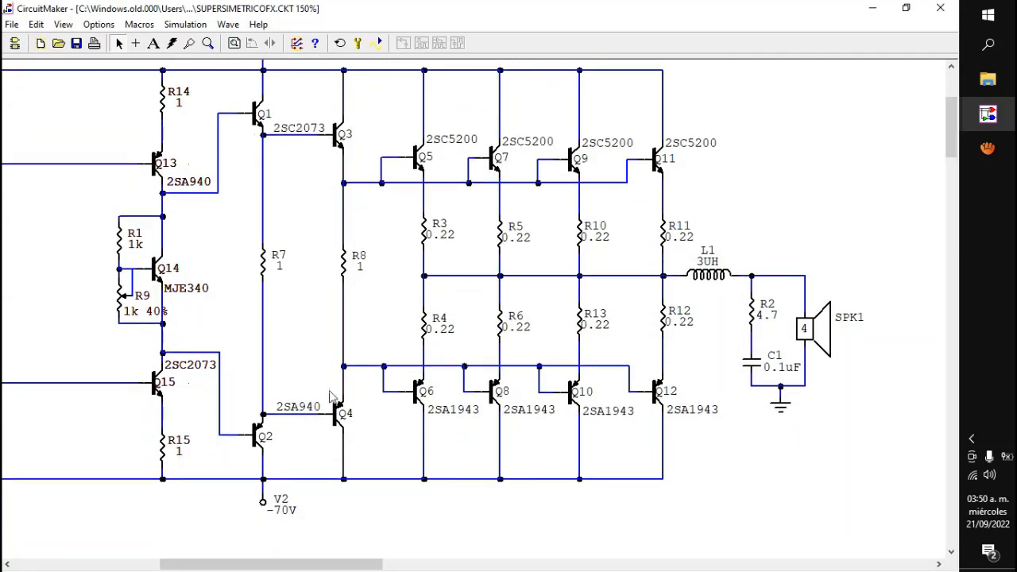
pyautogui.moveTo(732, 123); pyautogui.dragTo(386, 433)
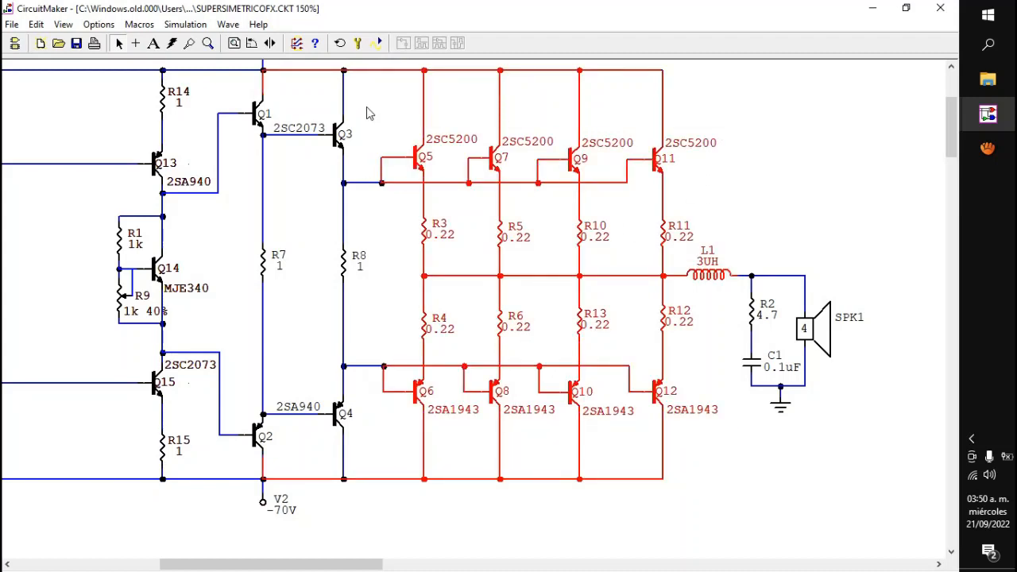
pyautogui.moveTo(367, 107); pyautogui.dragTo(309, 462)
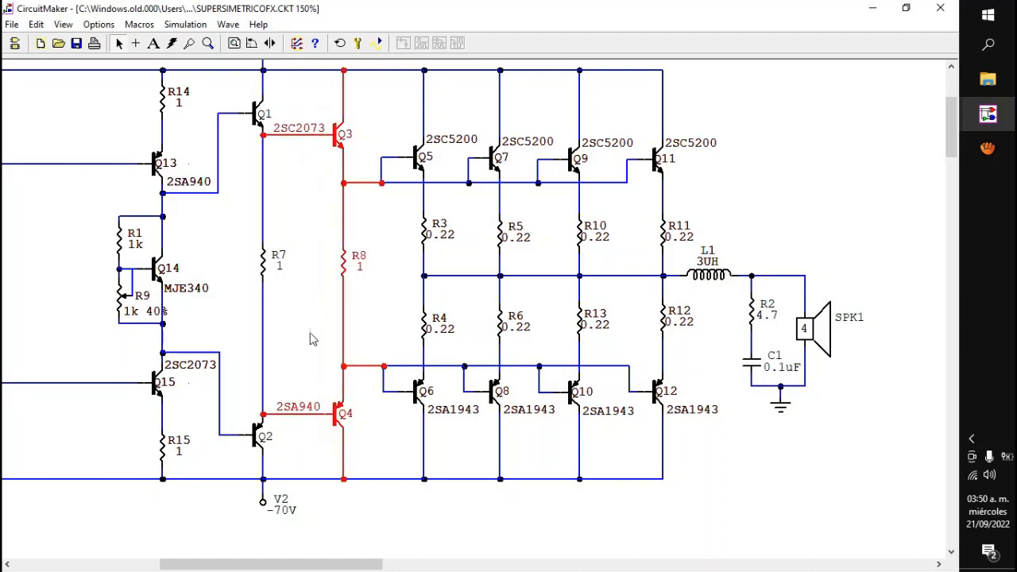
pyautogui.moveTo(228, 93); pyautogui.dragTo(284, 463)
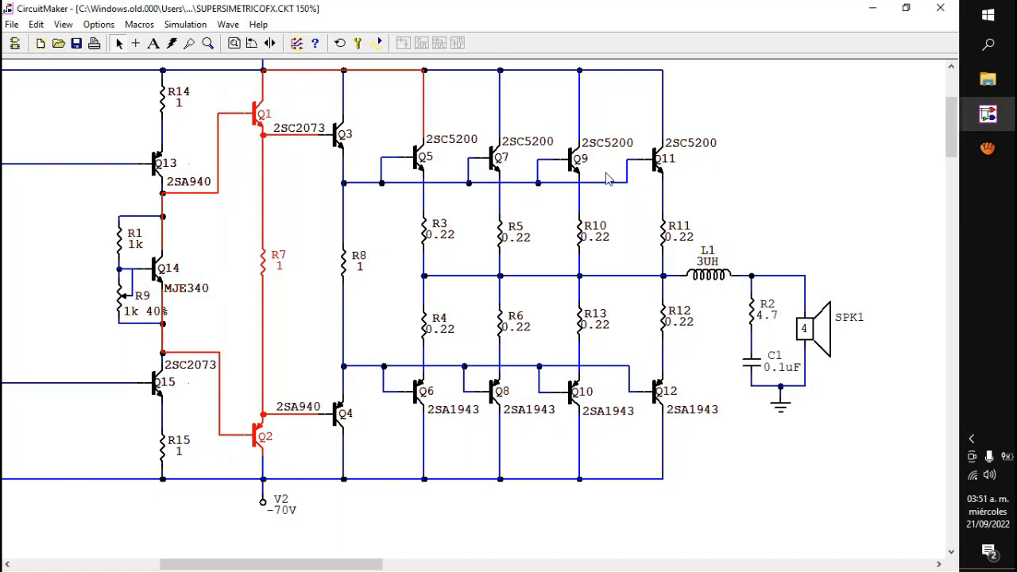
pyautogui.click(731, 190)
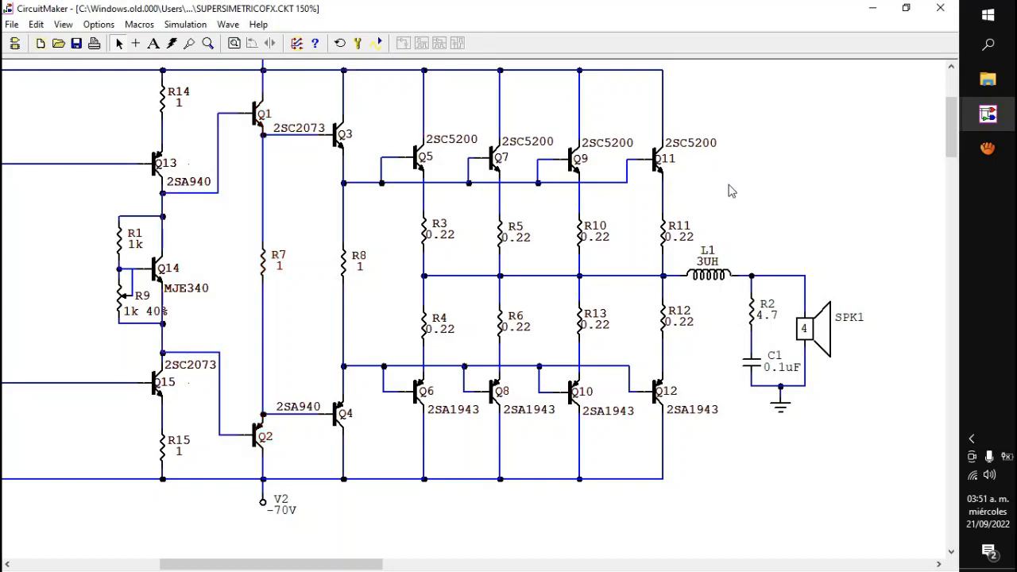
# Step: Highlight the upper NPN group Q3, Q5, Q7, Q9, Q11, followed by the lower PNP group Q4, Q6, Q8, Q10, Q12
pyautogui.moveTo(759, 121); pyautogui.dragTo(289, 202)
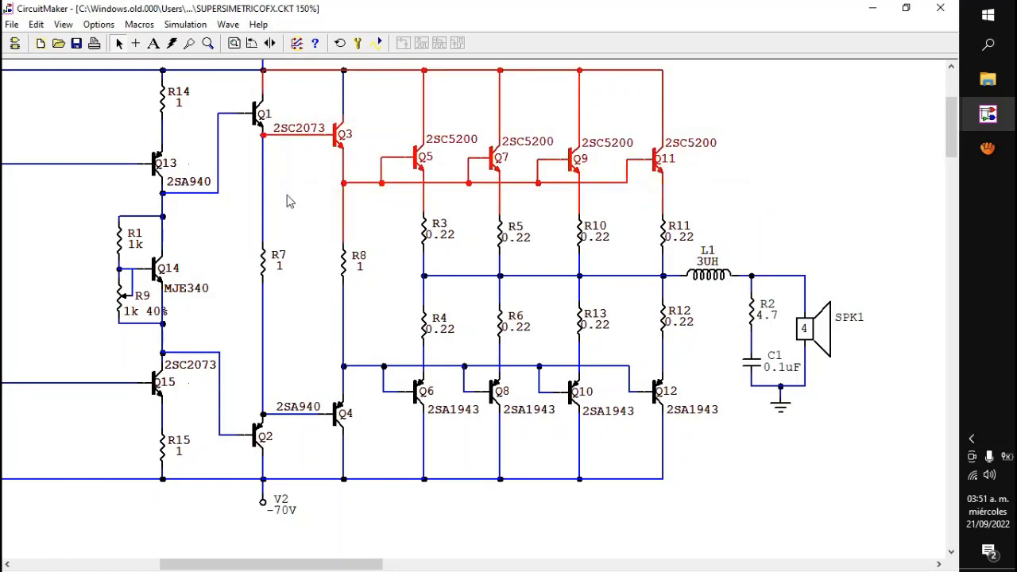
pyautogui.click(296, 357)
pyautogui.moveTo(408, 434); pyautogui.dragTo(704, 470)
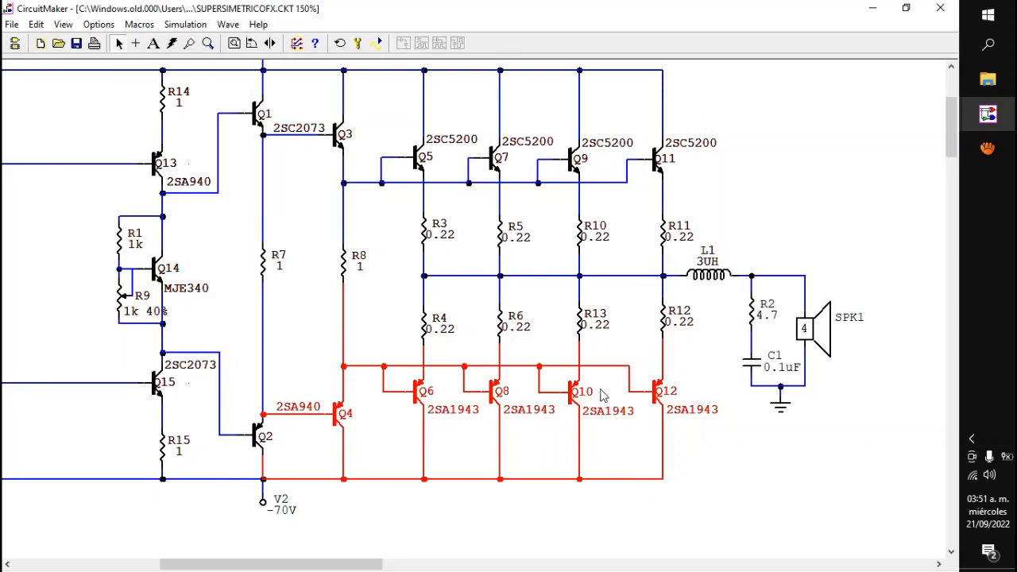
# Step: Highlight the column from R14 through Q13, Q14 and Q15 to R15, and clear the selection
pyautogui.moveTo(239, 564); pyautogui.dragTo(202, 564)
pyautogui.moveTo(275, 66); pyautogui.dragTo(344, 499)
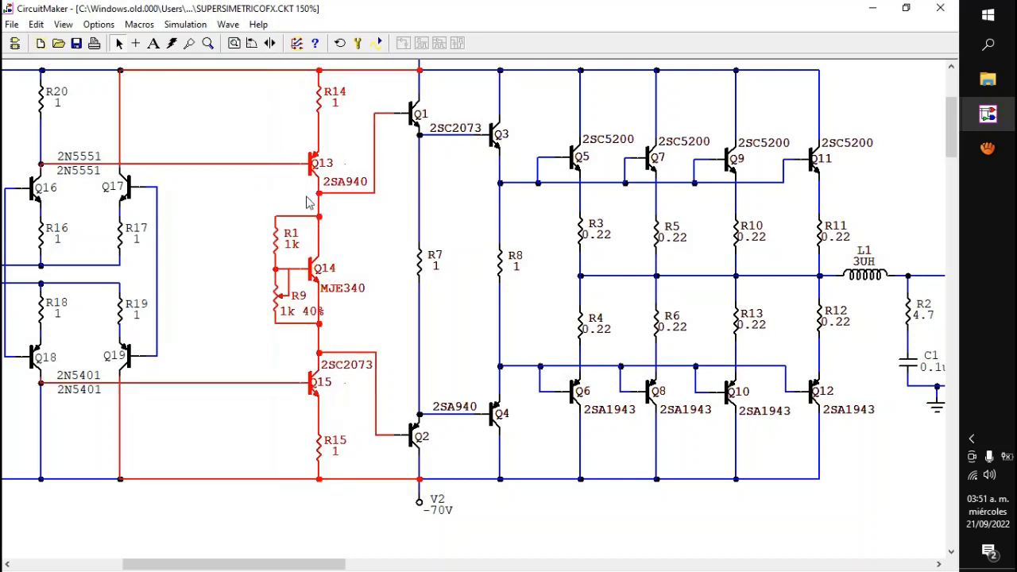
pyautogui.click(292, 399)
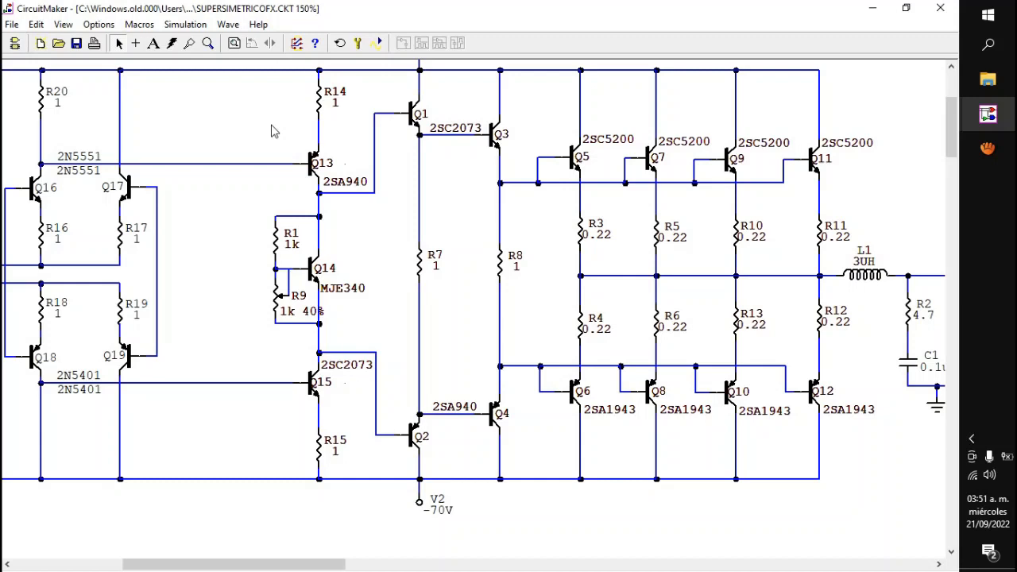
# Step: Examine how the differential stage Q16 to Q19 feeds Q13 and Q15, highlighting the supply wire and the Q13–Q15 stage
pyautogui.moveTo(246, 564); pyautogui.dragTo(199, 556)
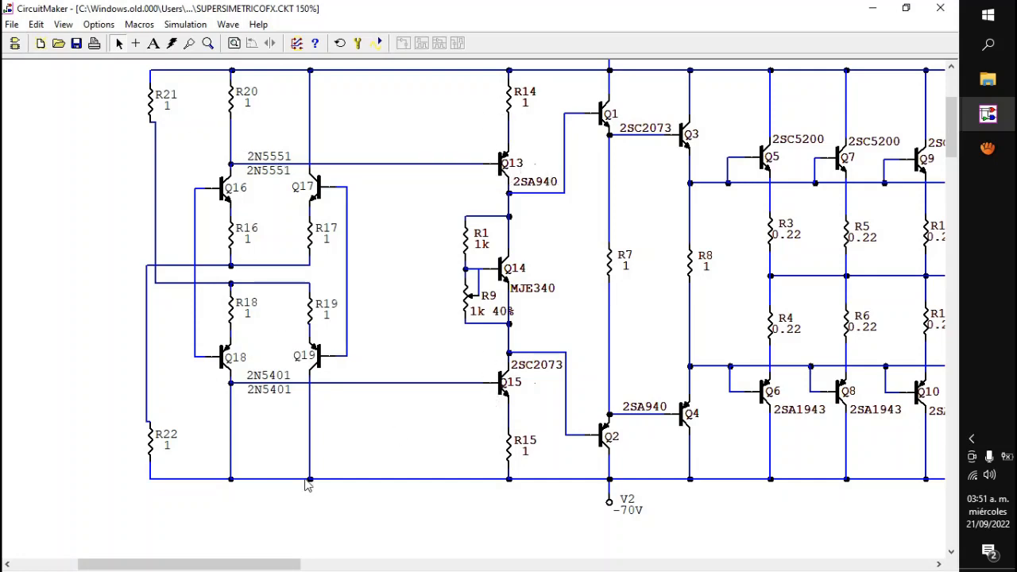
pyautogui.moveTo(279, 566); pyautogui.dragTo(326, 568)
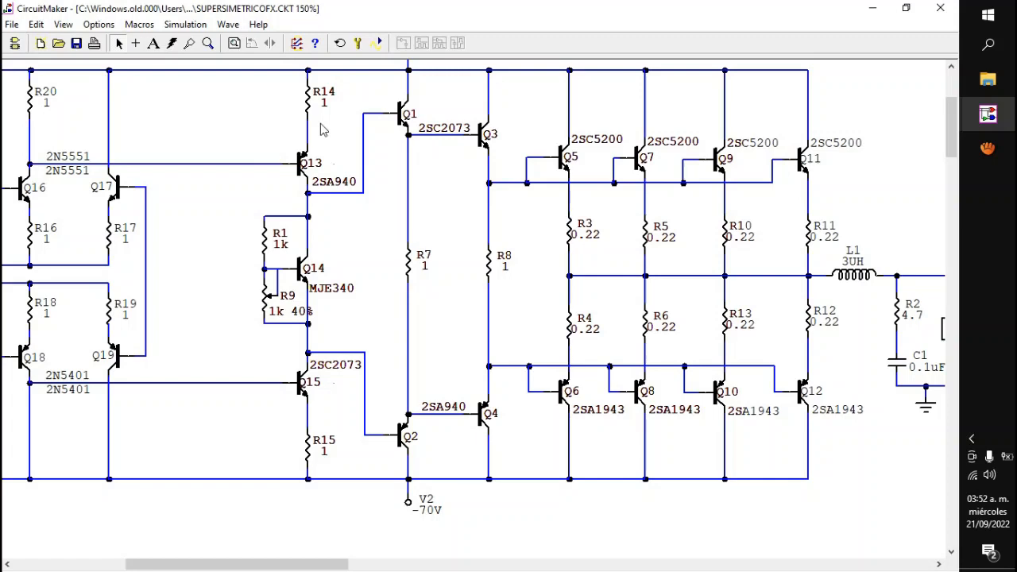
pyautogui.click(244, 70)
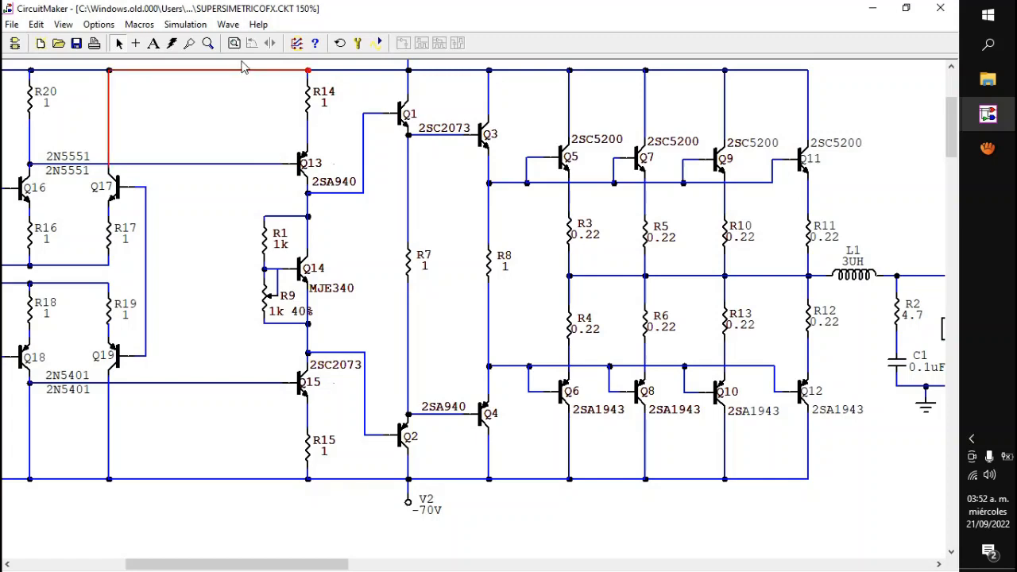
pyautogui.moveTo(242, 62); pyautogui.dragTo(343, 501)
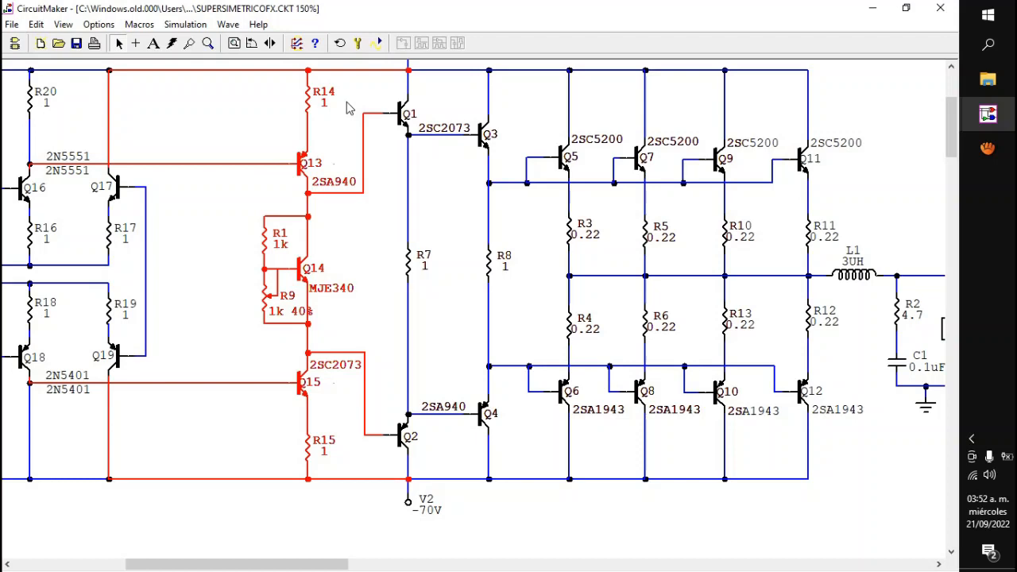
pyautogui.click(241, 135)
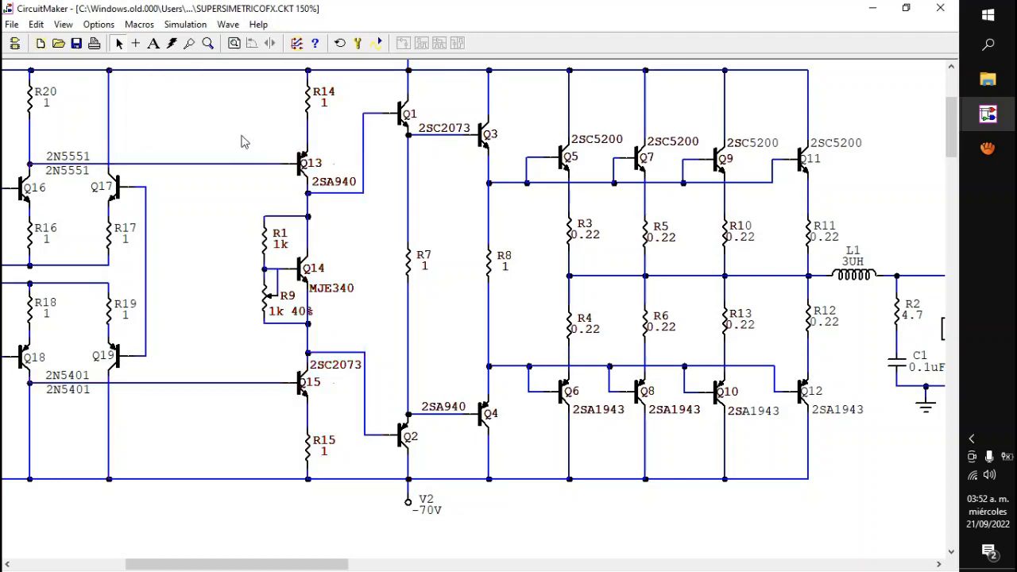
# Step: Switch to the simetrico1mini.CKT schematic and examine its circuit from the signal source to the speaker
pyautogui.moveTo(217, 565); pyautogui.dragTo(198, 568)
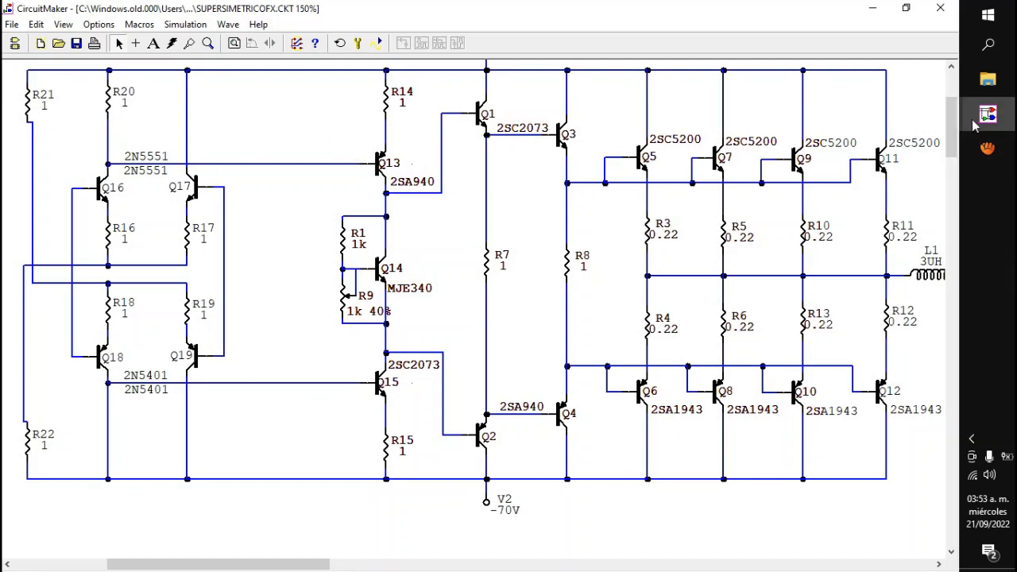
pyautogui.moveTo(984, 118)
pyautogui.click(899, 84)
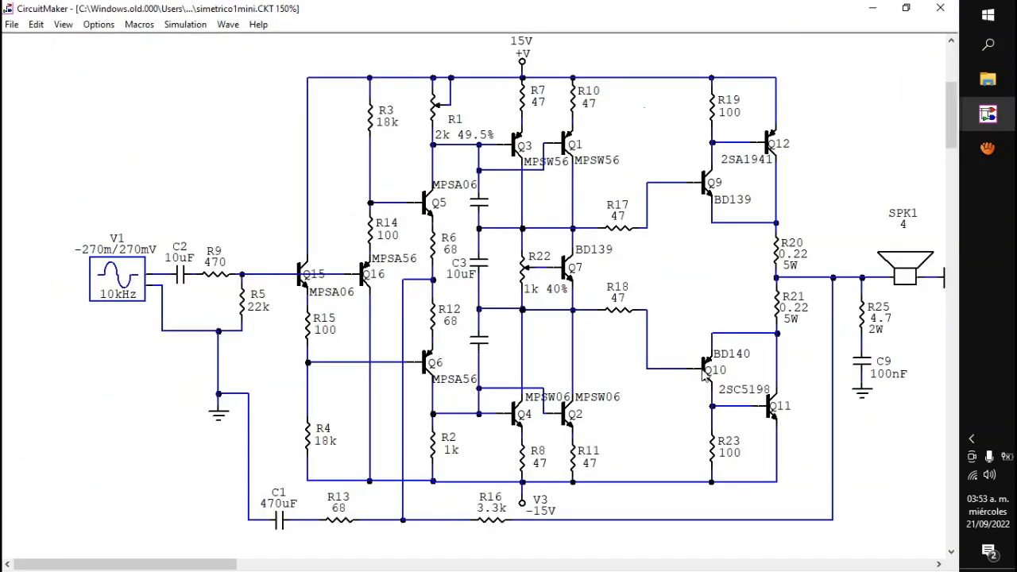
pyautogui.moveTo(174, 567); pyautogui.dragTo(191, 566)
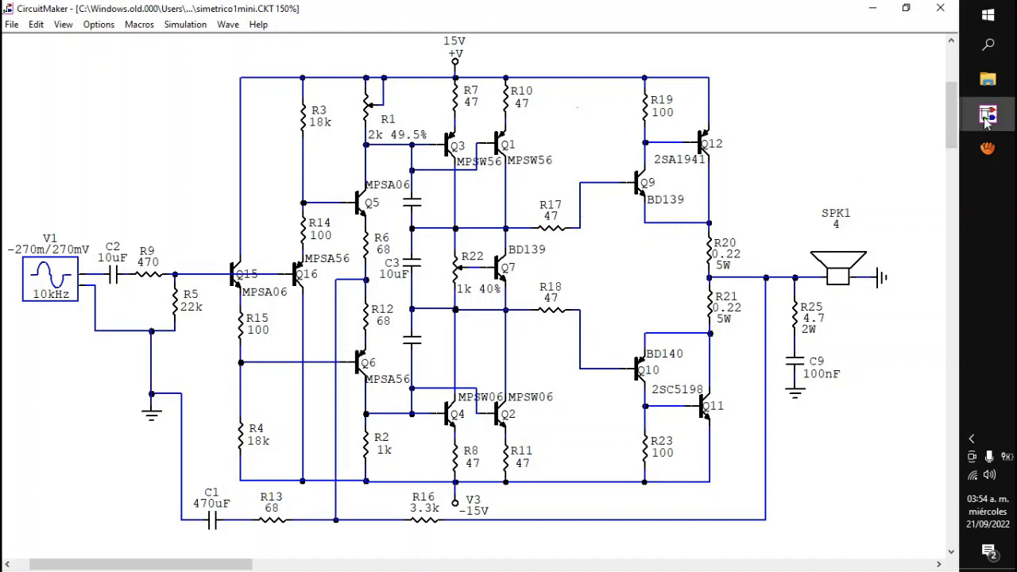
# Step: Return to the SUPERSIMETRICOFX.CKT schematic and examine the V1 supply and the input differential stage
pyautogui.moveTo(987, 118)
pyautogui.click(880, 178)
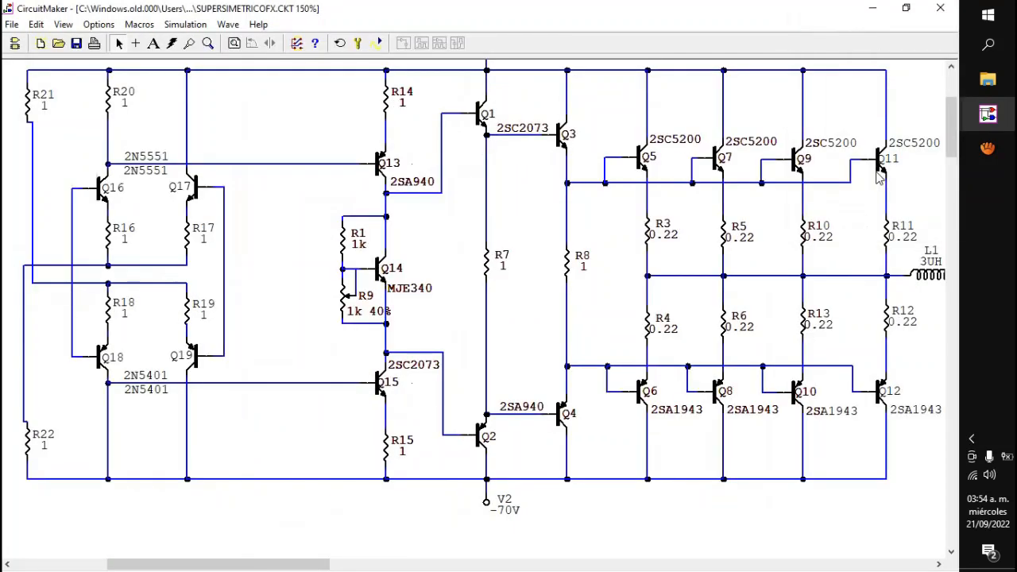
pyautogui.moveTo(952, 132); pyautogui.dragTo(951, 125)
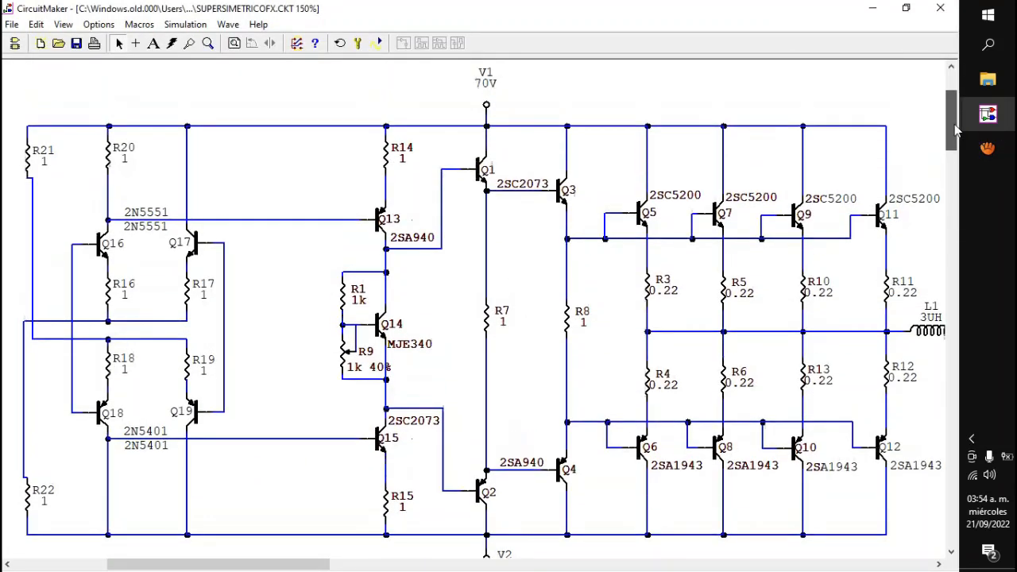
pyautogui.moveTo(218, 566); pyautogui.dragTo(200, 565)
pyautogui.moveTo(952, 132); pyautogui.dragTo(951, 137)
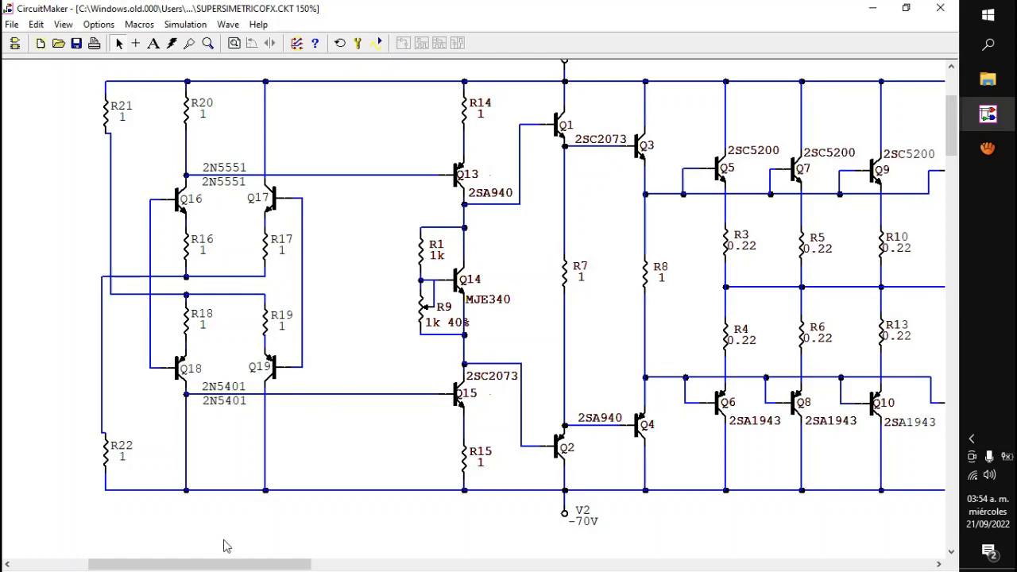
# Step: Highlight the power stage Q5 to Q12 with L1, the Q3/Q4 stage with R8, and the Q1/Q2 stage with R7
pyautogui.moveTo(215, 569); pyautogui.dragTo(290, 567)
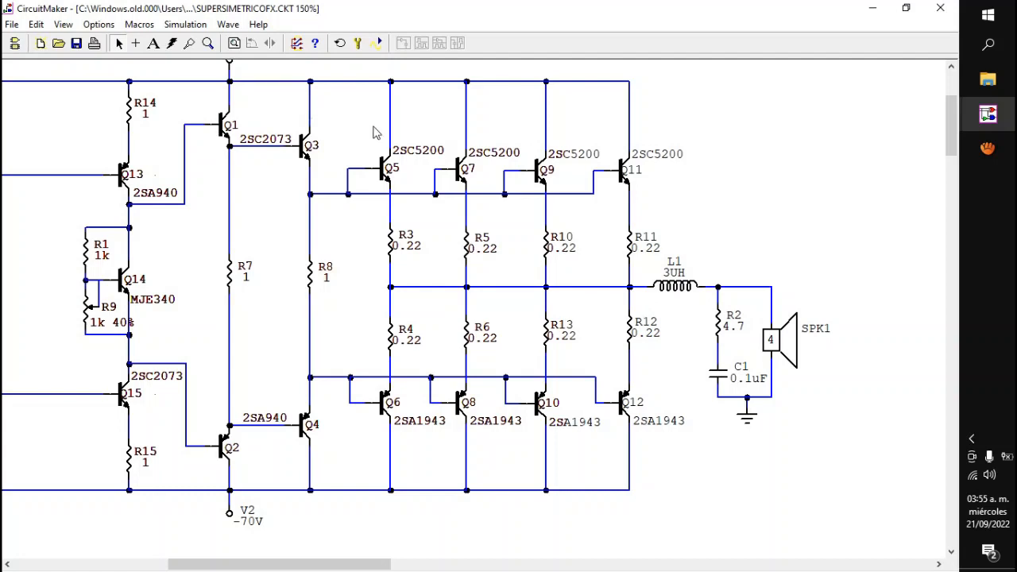
pyautogui.moveTo(702, 159); pyautogui.dragTo(355, 445)
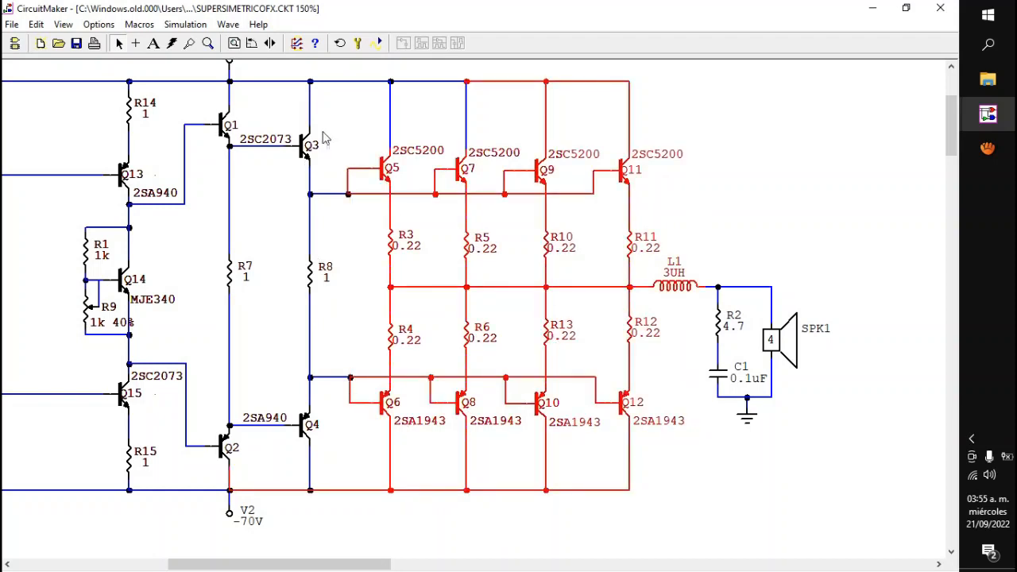
pyautogui.moveTo(335, 109); pyautogui.dragTo(275, 463)
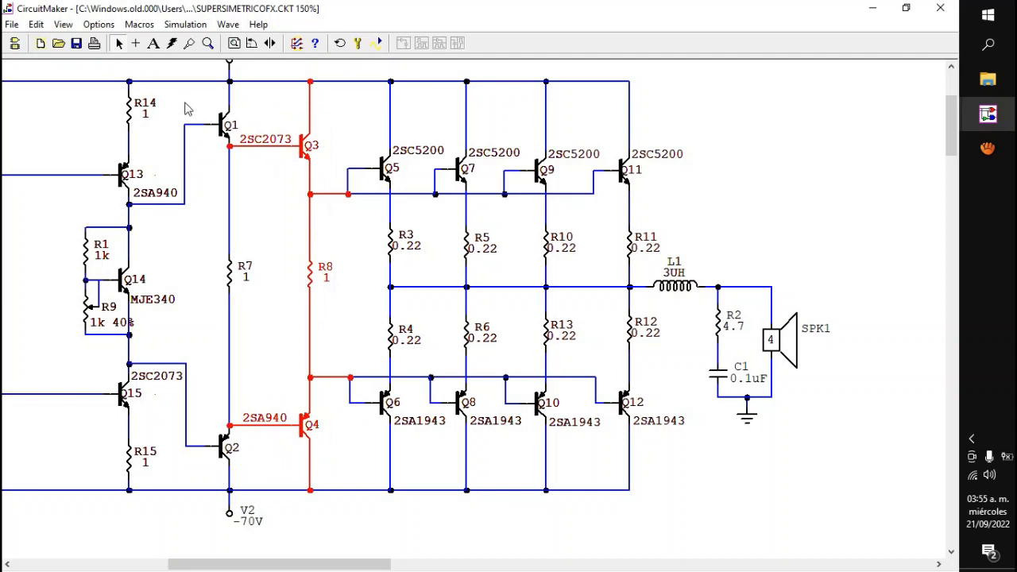
pyautogui.moveTo(186, 97); pyautogui.dragTo(249, 476)
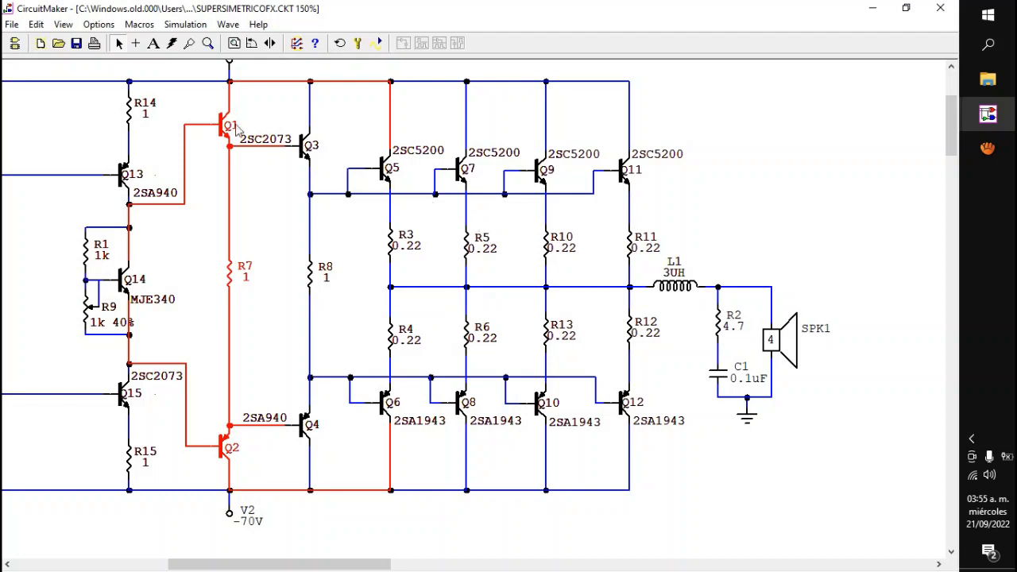
pyautogui.click(359, 444)
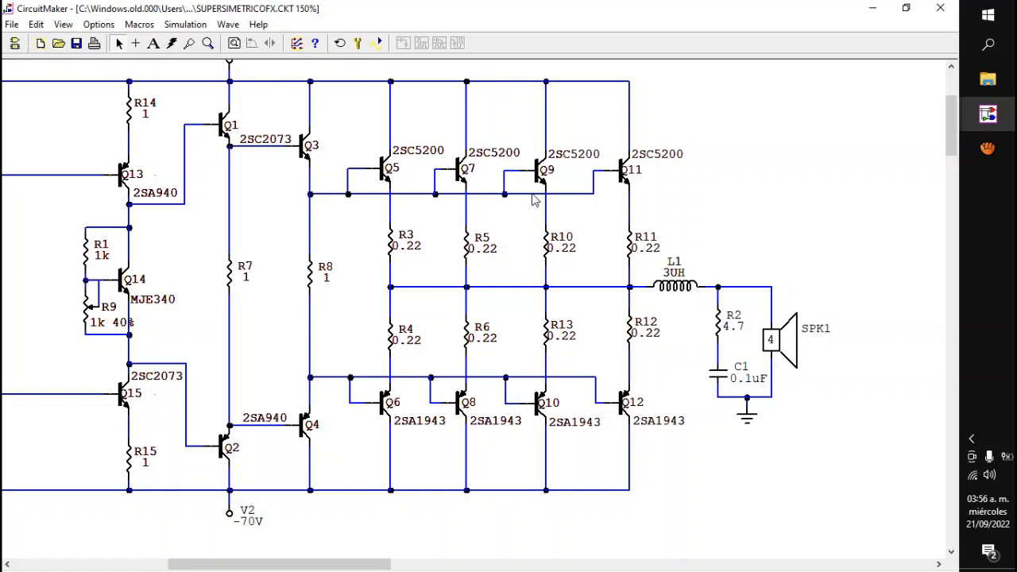
# Step: Highlight the output transistors Q5 to Q12 with their 0.22 resistors, followed by the drivers Q3 and Q4 with R8
pyautogui.moveTo(263, 565); pyautogui.dragTo(221, 565)
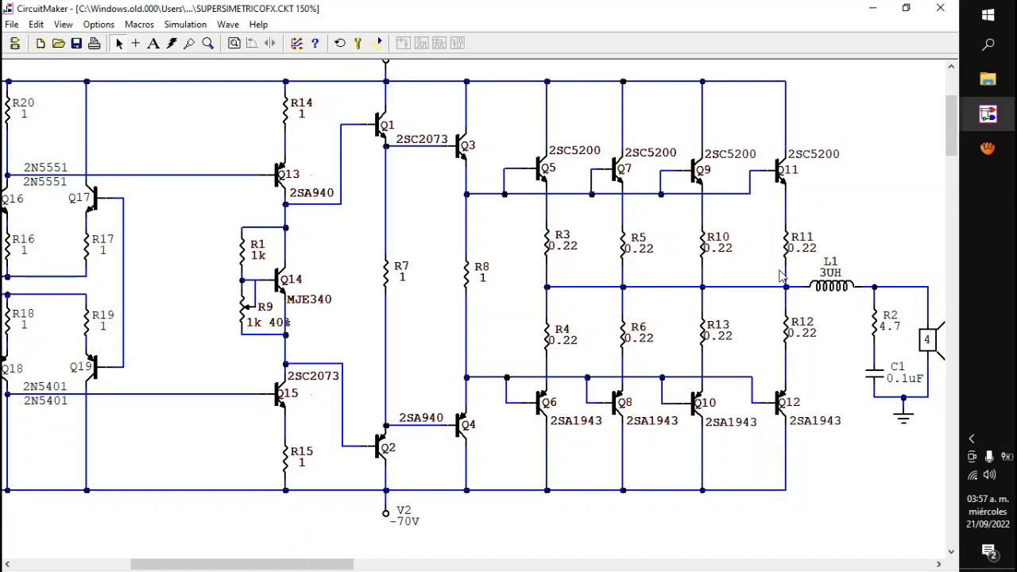
pyautogui.hscroll(1, 691, 249)
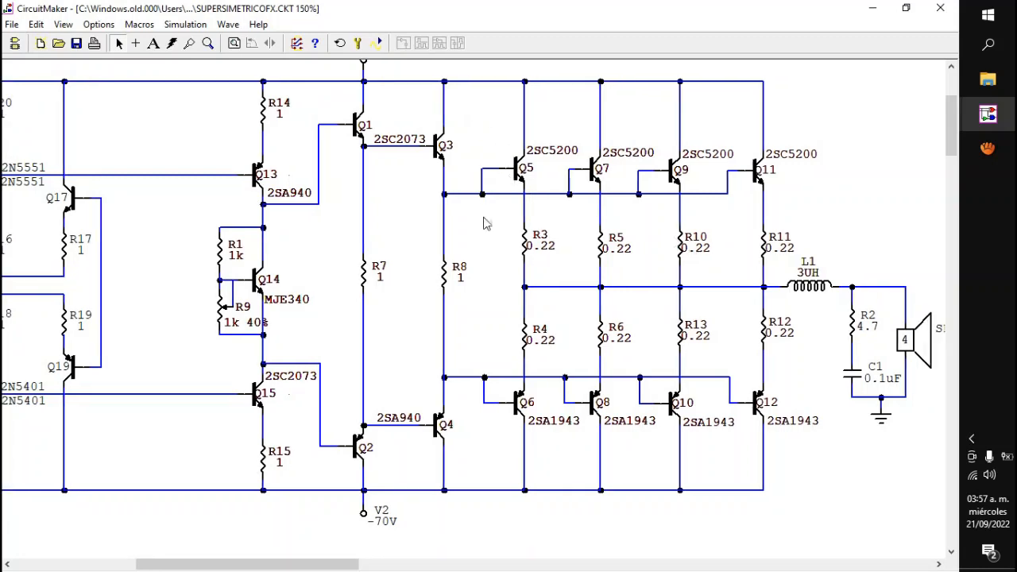
pyautogui.moveTo(470, 109); pyautogui.dragTo(801, 449)
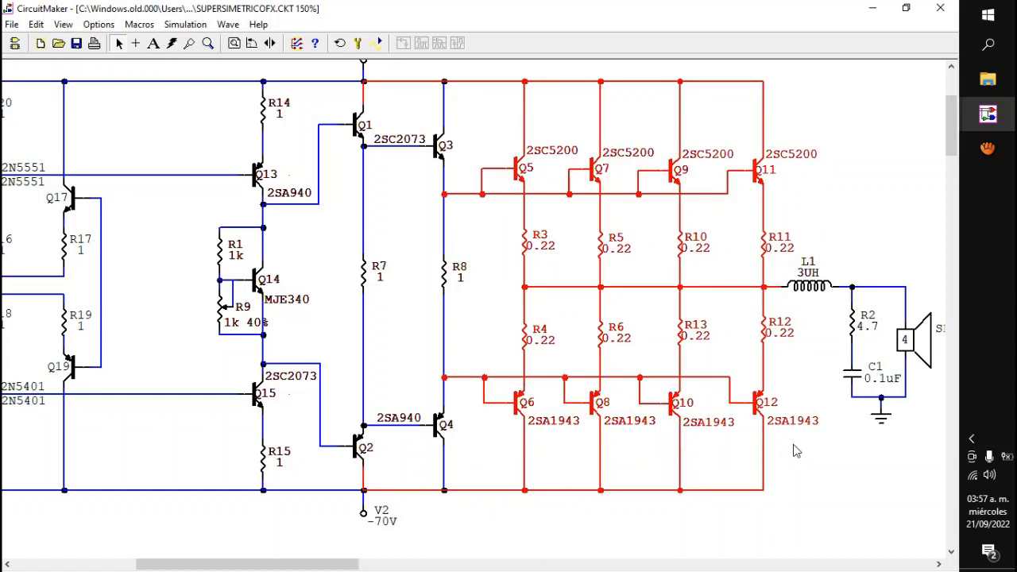
pyautogui.click(554, 174)
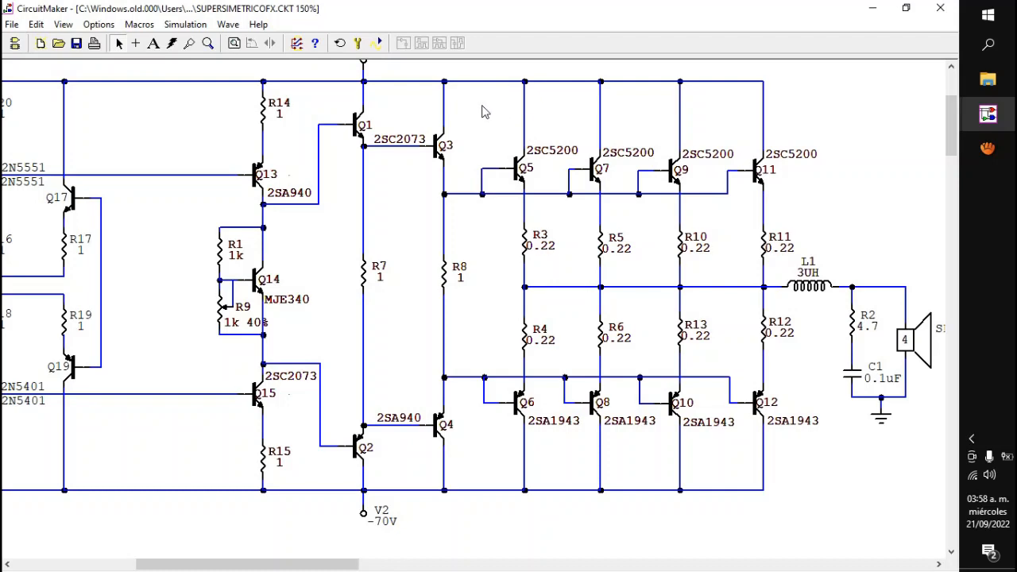
pyautogui.moveTo(479, 101); pyautogui.dragTo(412, 472)
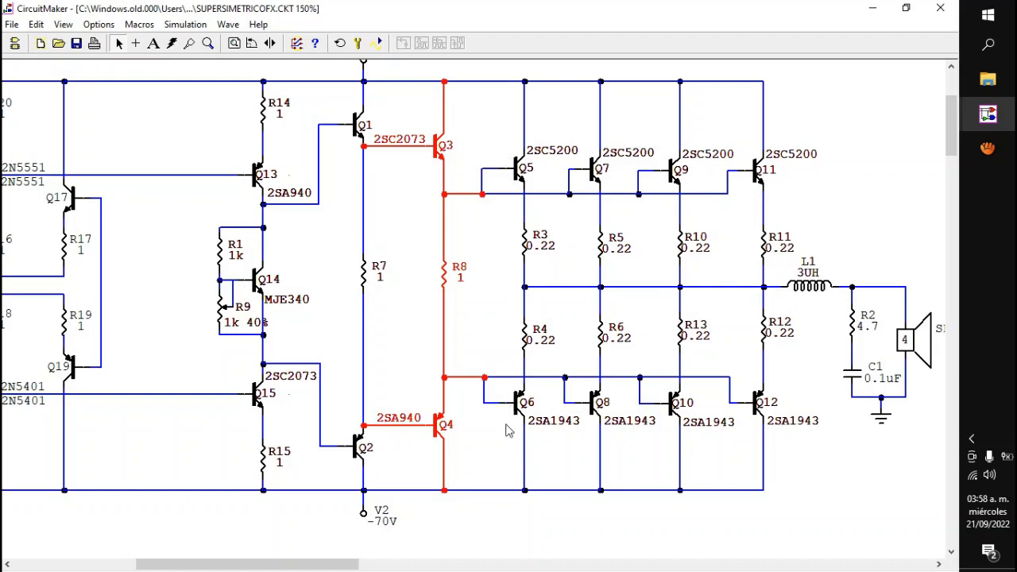
# Step: Highlight the pre-driver stage formed by Q1, Q2 and R7, and clear the selection
pyautogui.click(435, 228)
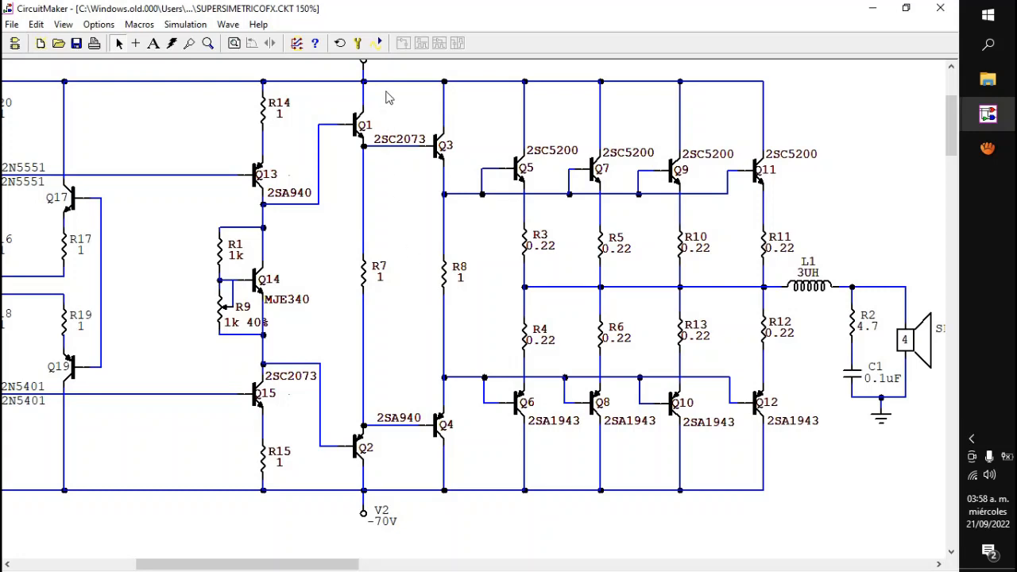
pyautogui.moveTo(387, 92); pyautogui.dragTo(341, 486)
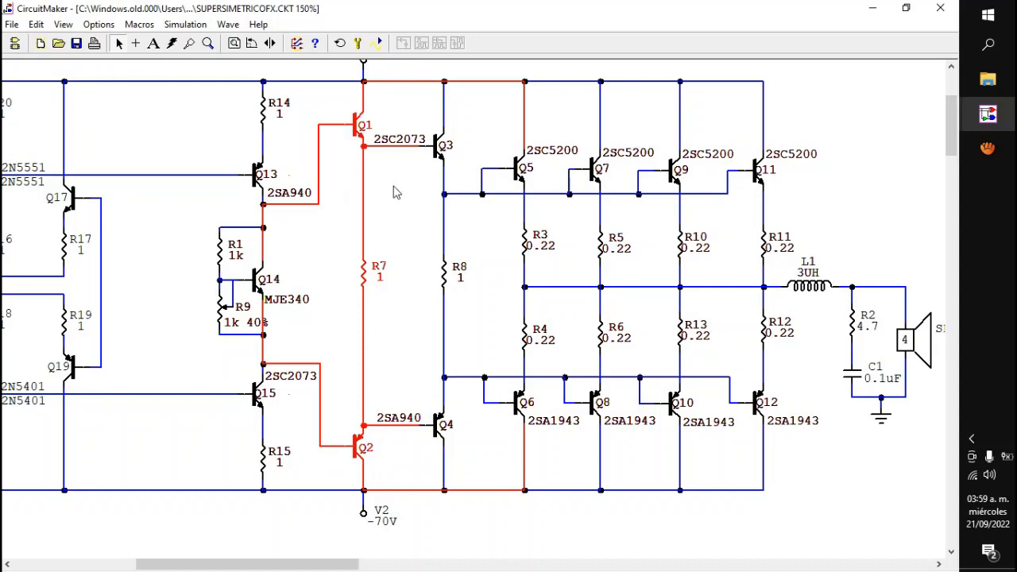
pyautogui.click(334, 208)
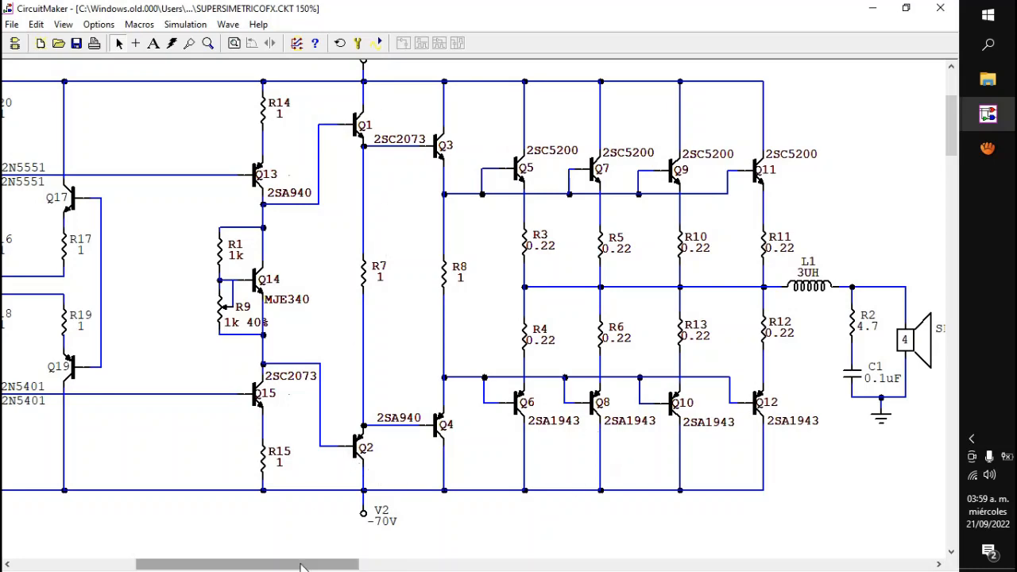
# Step: Set the driver-stage resistor R8 to 220 and the pre-driver resistor R7 to 470
pyautogui.moveTo(302, 566); pyautogui.dragTo(274, 566)
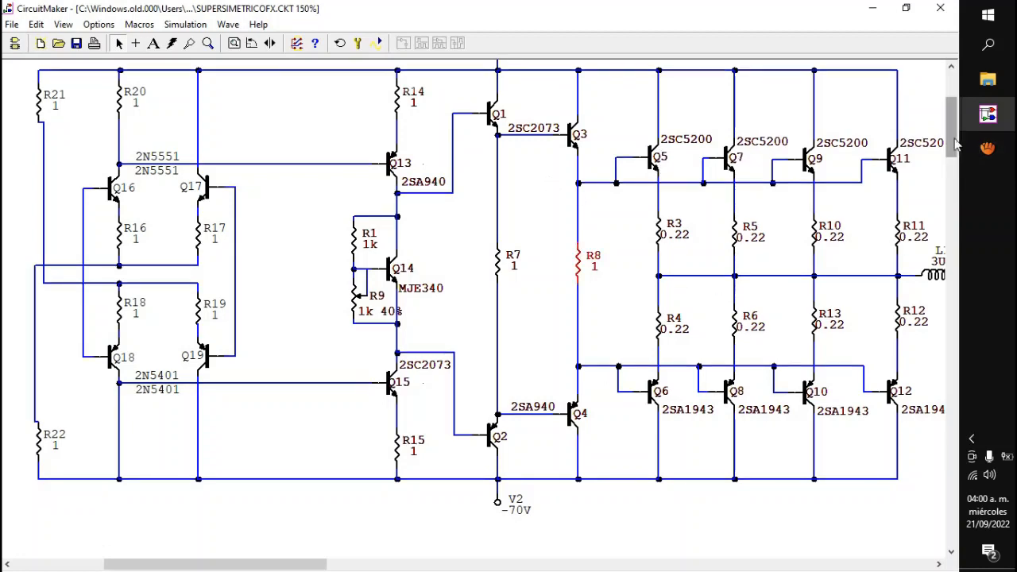
pyautogui.moveTo(953, 136); pyautogui.dragTo(953, 130)
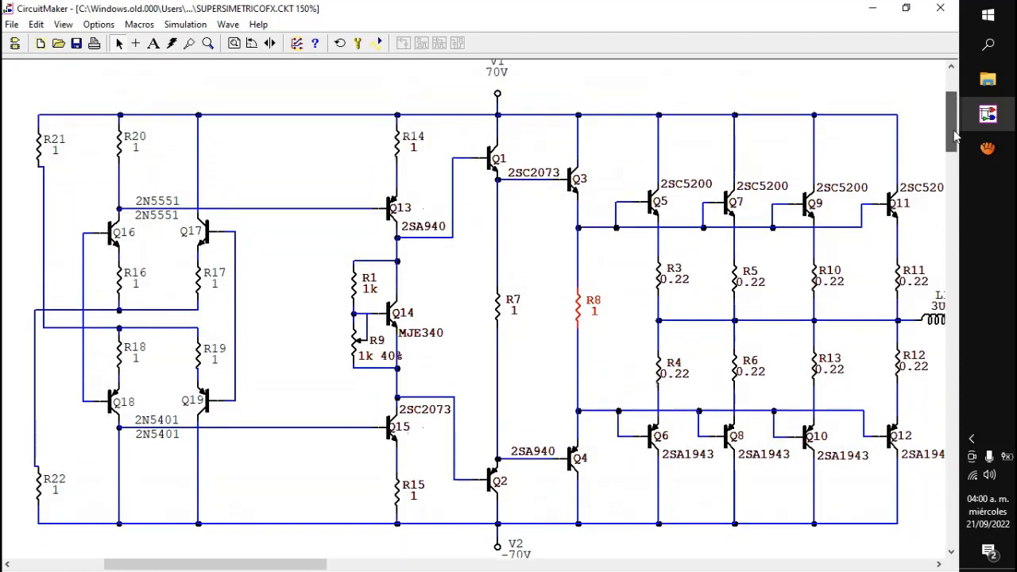
pyautogui.doubleClick(582, 305)
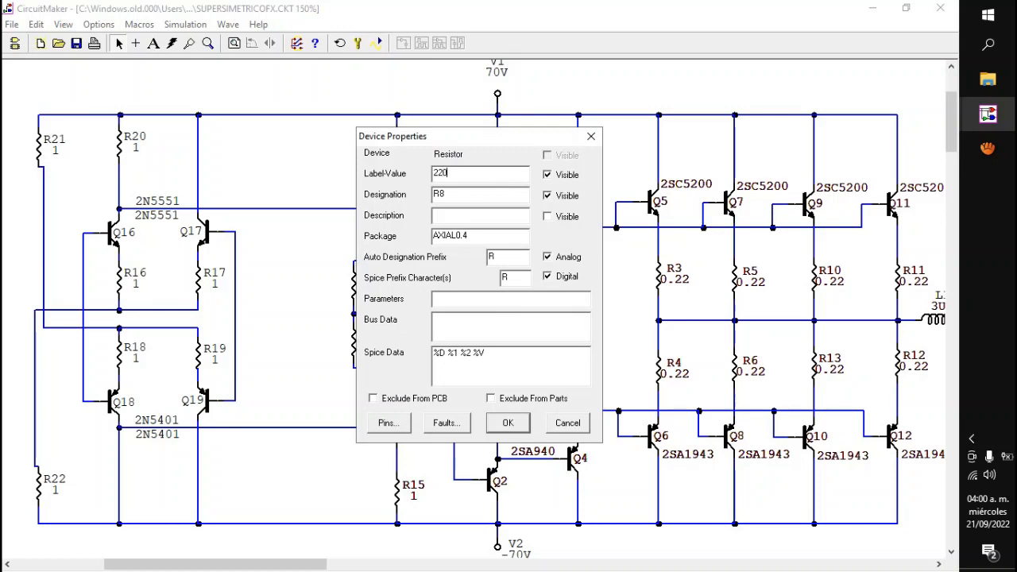
pyautogui.press('Return')
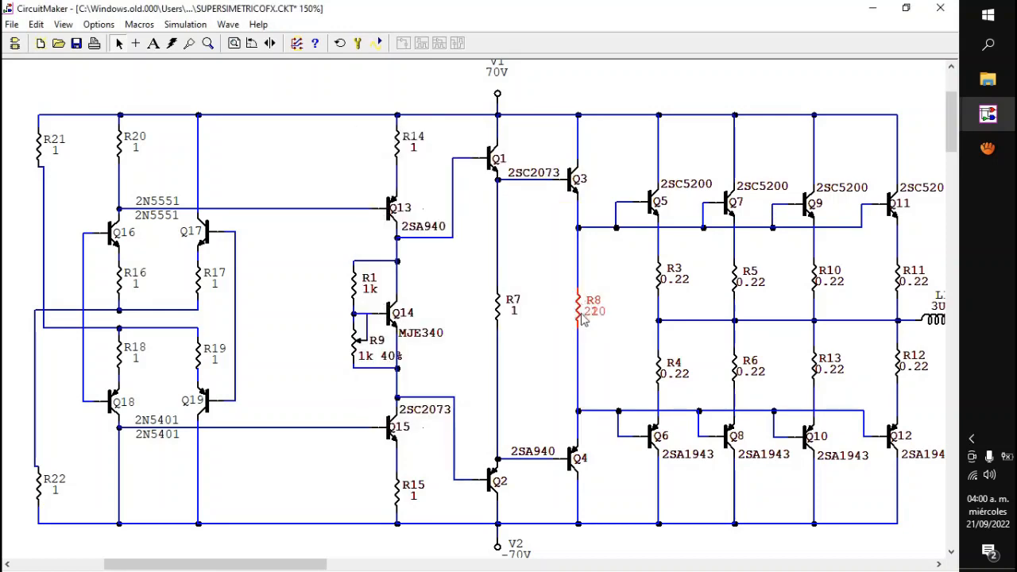
pyautogui.click(562, 312)
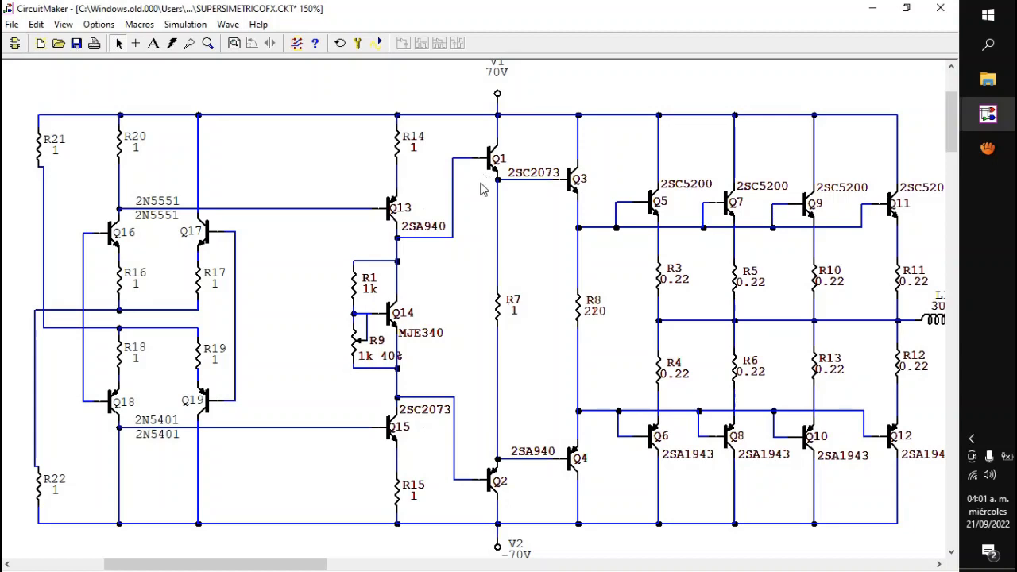
pyautogui.doubleClick(497, 310)
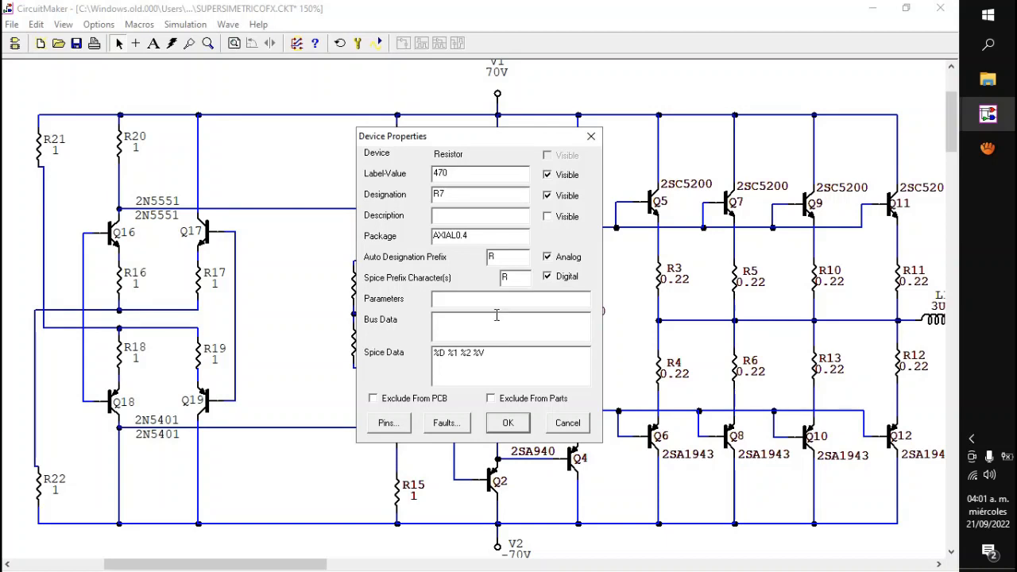
pyautogui.press('Return')
pyautogui.click(539, 412)
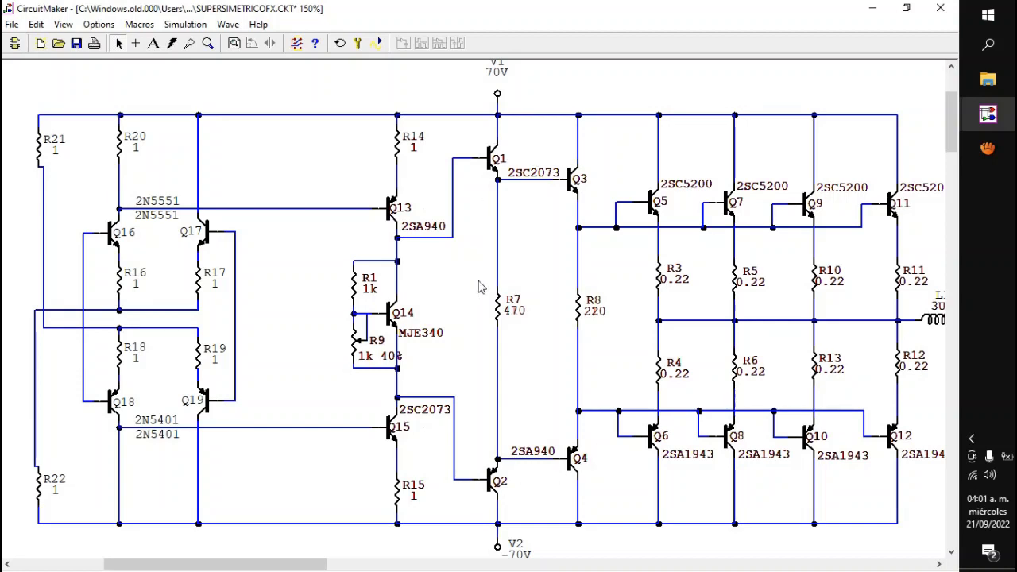
# Step: Highlight Q15 with R15 and Q13 in turn to compare the two halves of the stage before Q1 and Q2
pyautogui.moveTo(300, 567); pyautogui.dragTo(290, 567)
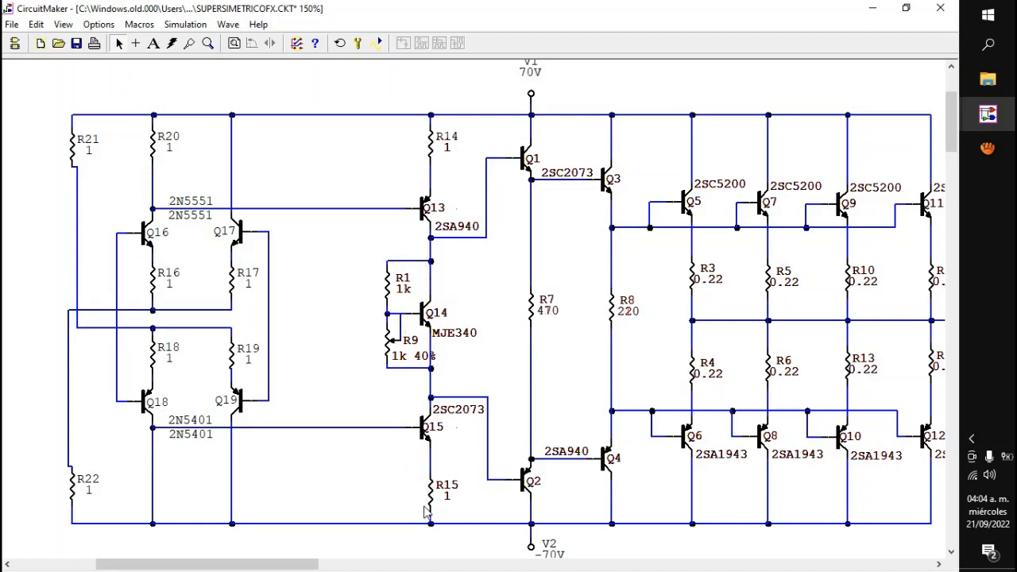
pyautogui.moveTo(367, 383); pyautogui.dragTo(479, 501)
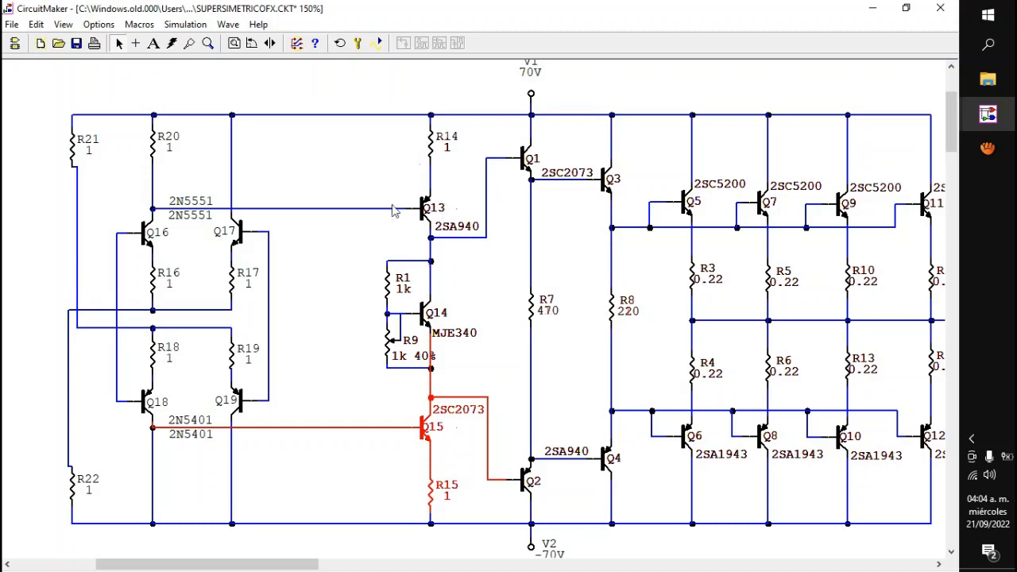
pyautogui.click(394, 252)
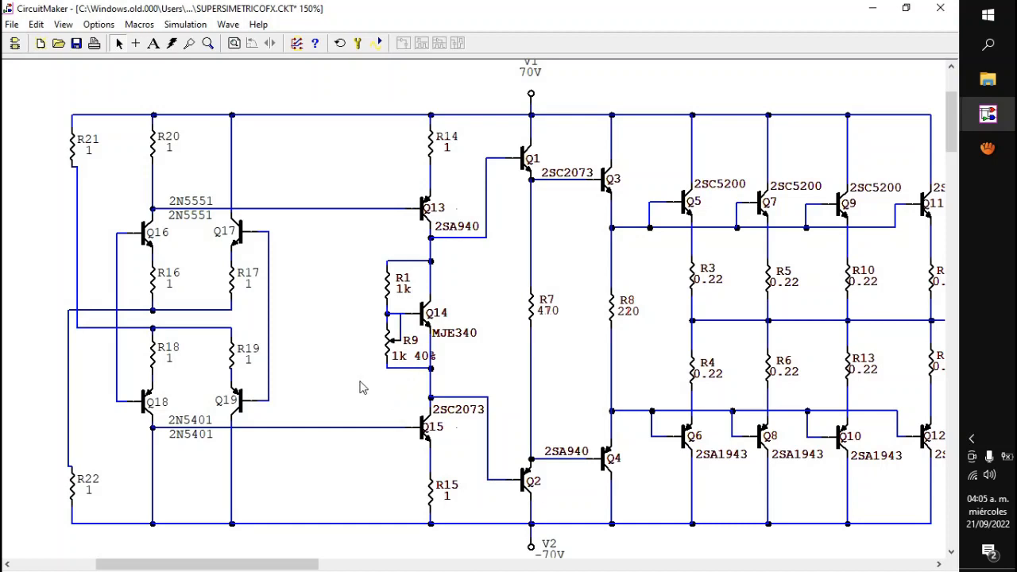
pyautogui.moveTo(357, 150); pyautogui.dragTo(490, 278)
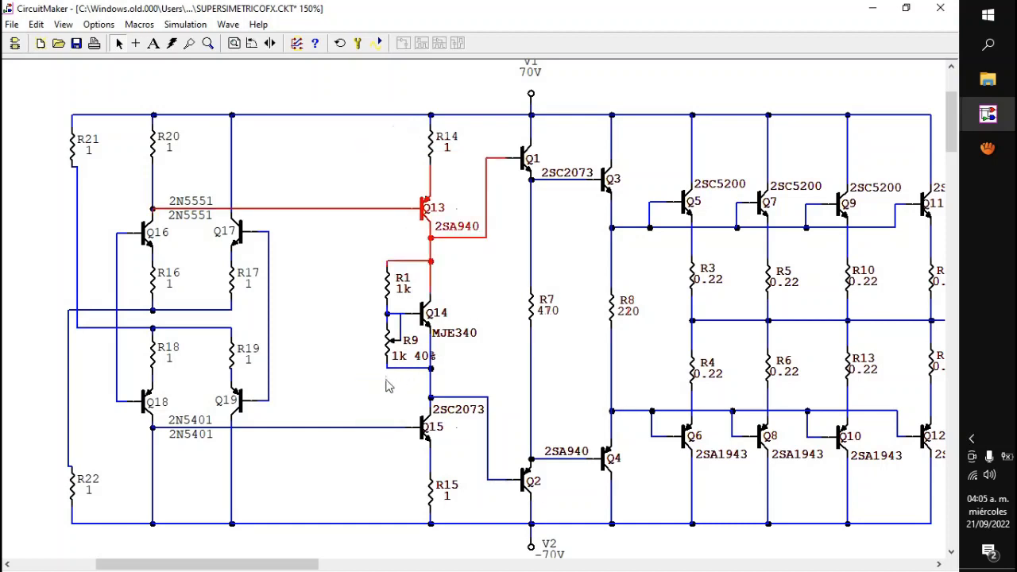
pyautogui.moveTo(334, 371); pyautogui.dragTo(509, 506)
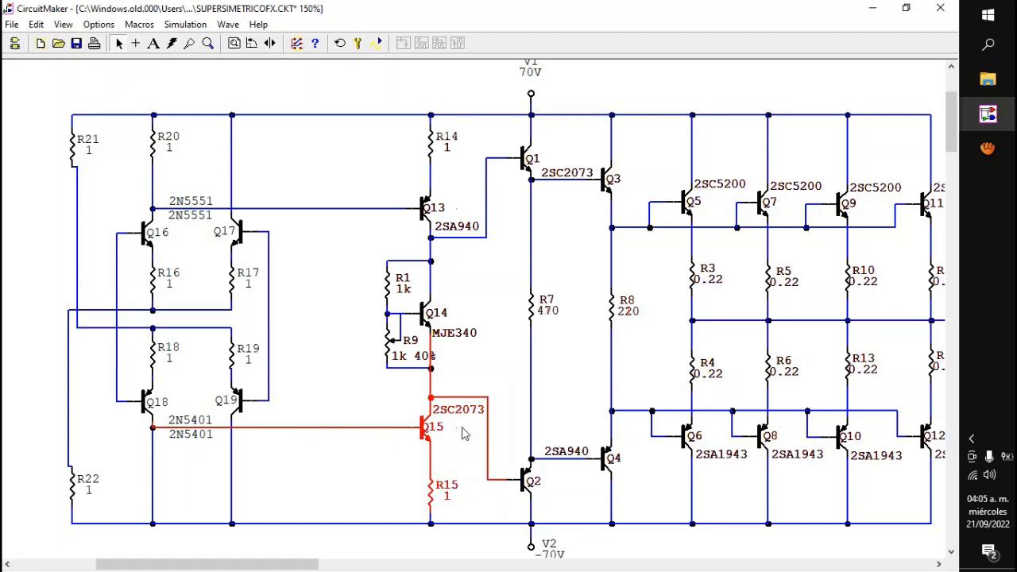
pyautogui.click(466, 383)
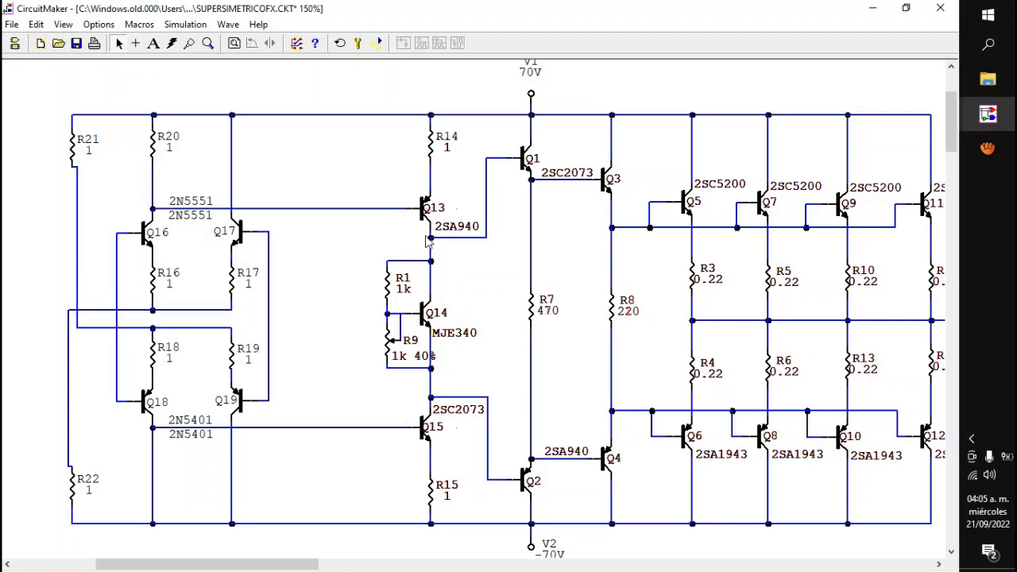
# Step: Highlight Q13 with R14 and resistor R15 alternately, followed by the whole column from R14 to R15 including Q14
pyautogui.moveTo(370, 102); pyautogui.dragTo(495, 289)
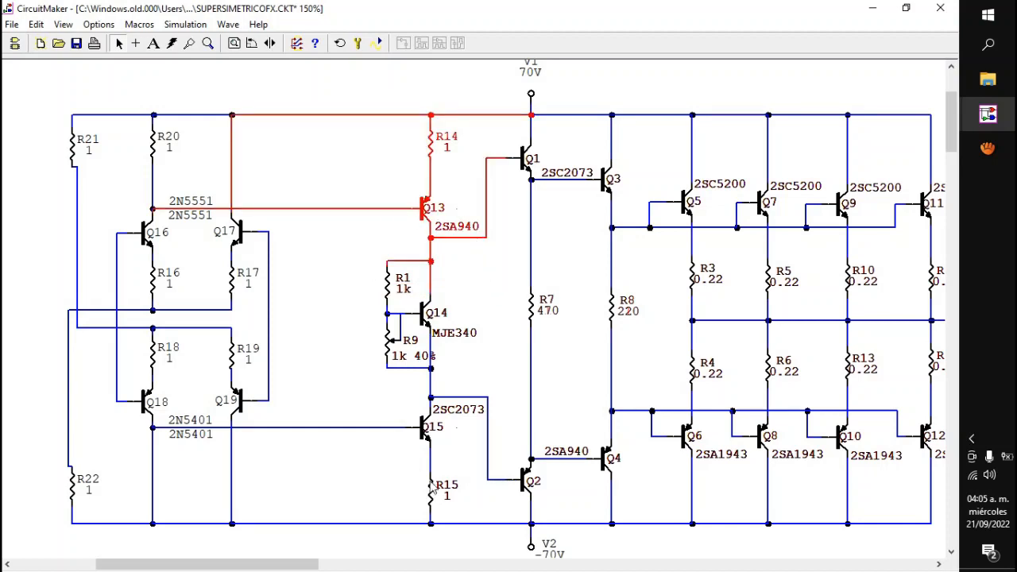
pyautogui.click(459, 468)
pyautogui.moveTo(458, 460); pyautogui.dragTo(408, 517)
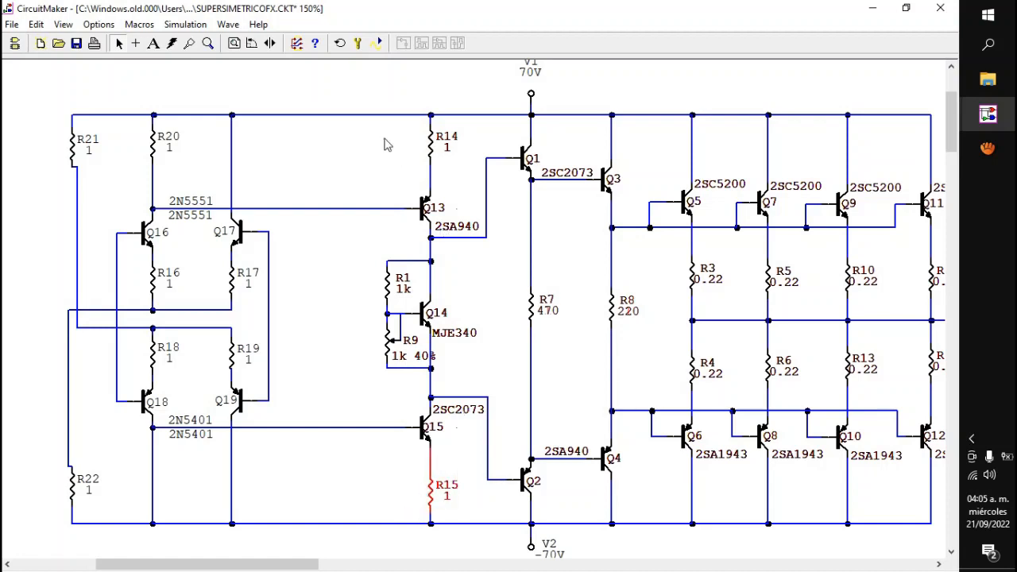
pyautogui.moveTo(347, 94); pyautogui.dragTo(496, 257)
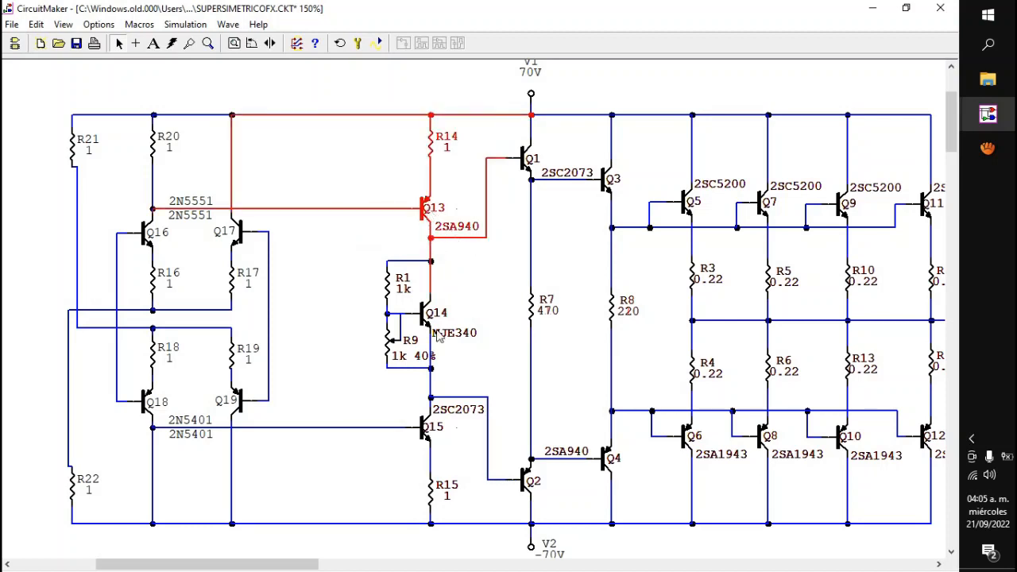
pyautogui.moveTo(448, 463); pyautogui.dragTo(410, 520)
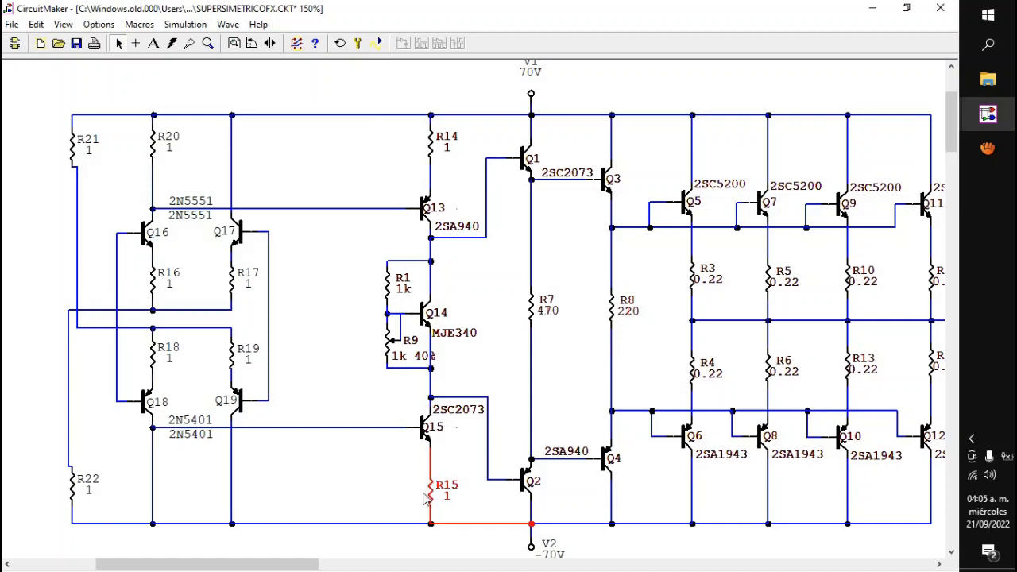
pyautogui.moveTo(401, 468); pyautogui.dragTo(446, 516)
pyautogui.moveTo(359, 119); pyautogui.dragTo(490, 539)
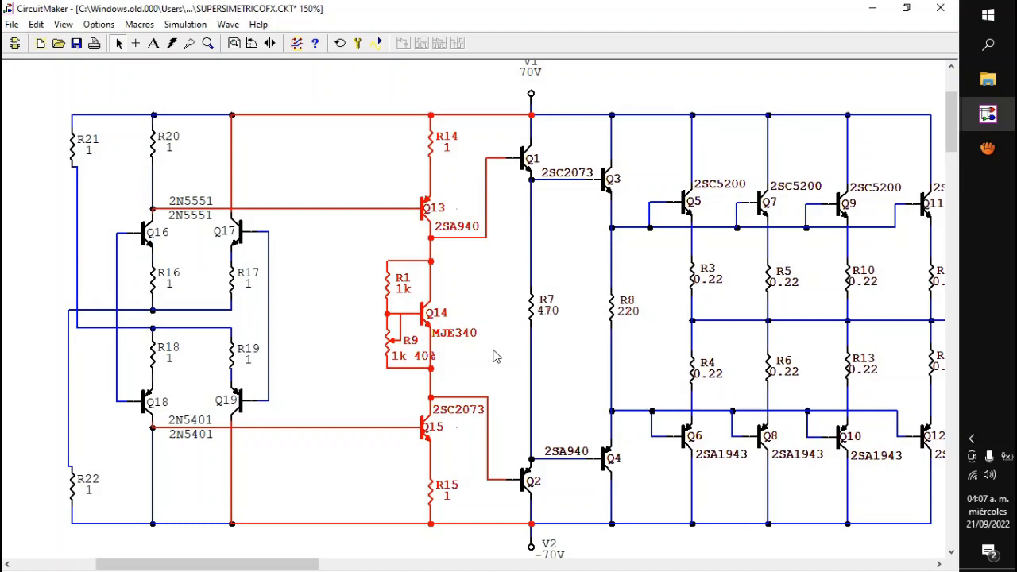
pyautogui.click(467, 282)
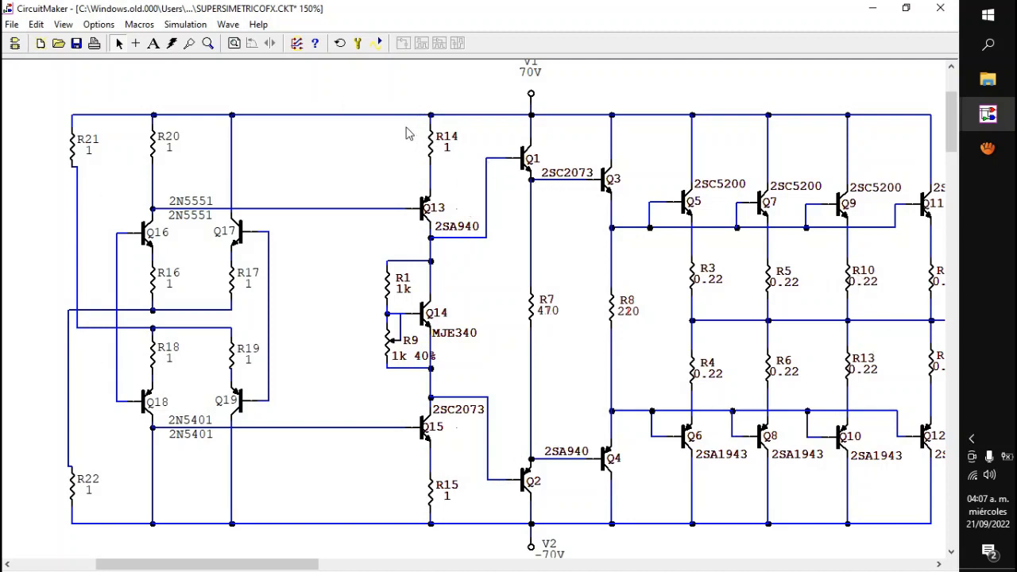
# Step: Highlight resistors R14 and R15 individually and examine the circuit between the input differential stage and the speaker output
pyautogui.moveTo(406, 127); pyautogui.dragTo(465, 181)
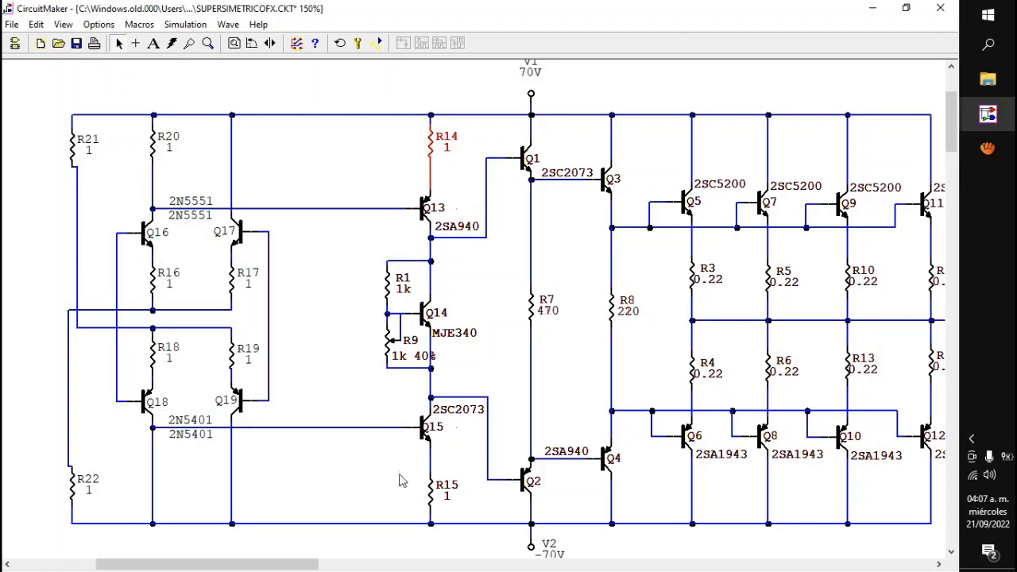
pyautogui.moveTo(399, 471); pyautogui.dragTo(466, 515)
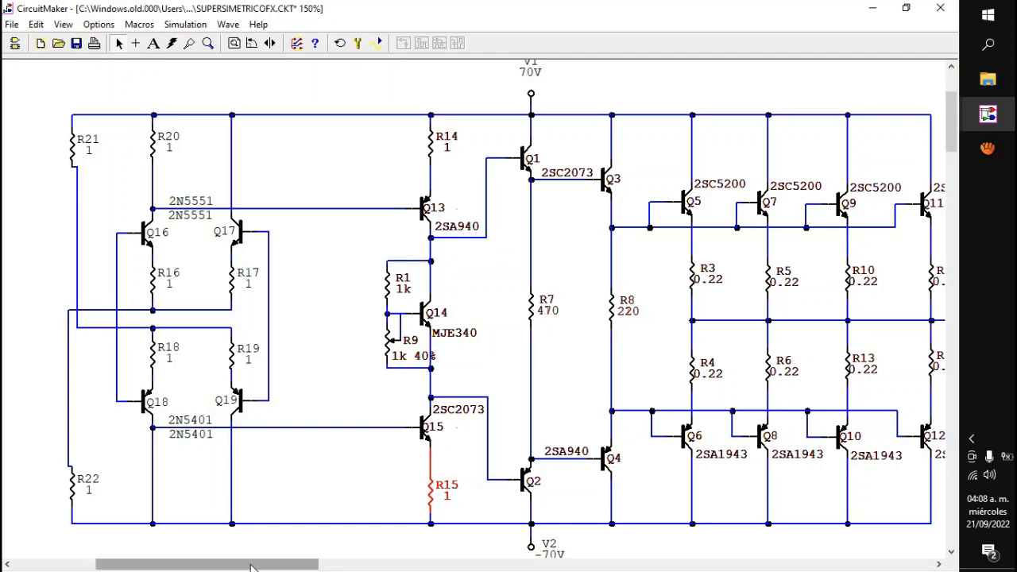
pyautogui.moveTo(250, 566)
pyautogui.mouseDown()
pyautogui.moveTo(291, 569)
pyautogui.moveTo(246, 567)
pyautogui.mouseUp()
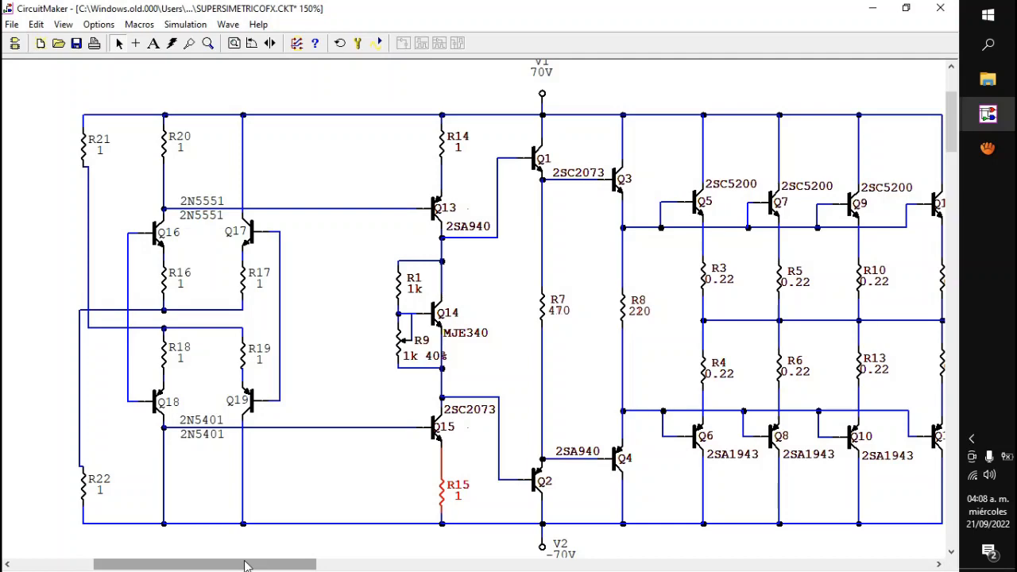
pyautogui.moveTo(246, 567); pyautogui.dragTo(306, 569)
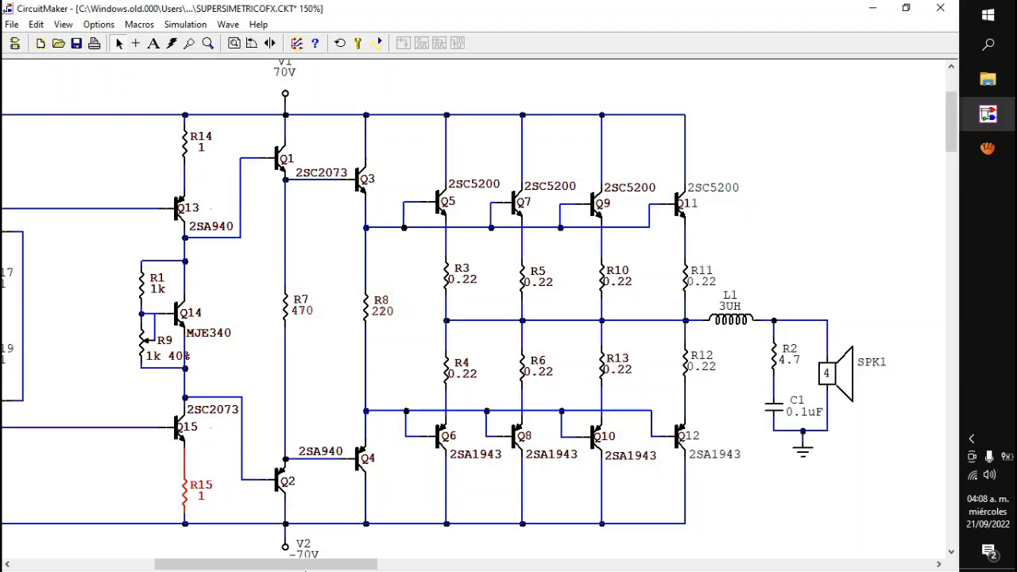
pyautogui.moveTo(902, 320); pyautogui.dragTo(818, 412)
pyautogui.moveTo(341, 568); pyautogui.dragTo(280, 568)
pyautogui.click(455, 149)
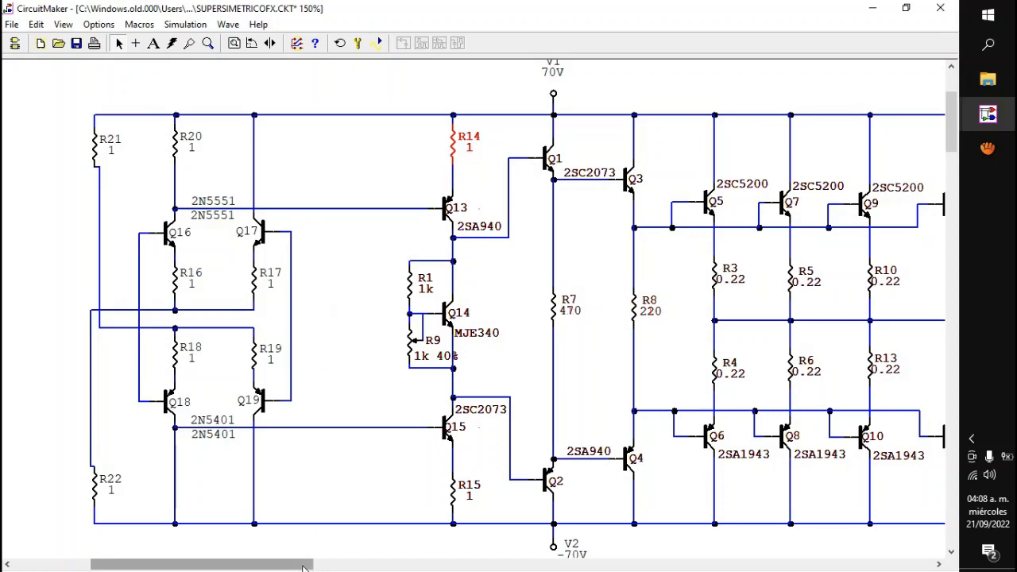
pyautogui.moveTo(310, 564); pyautogui.dragTo(338, 563)
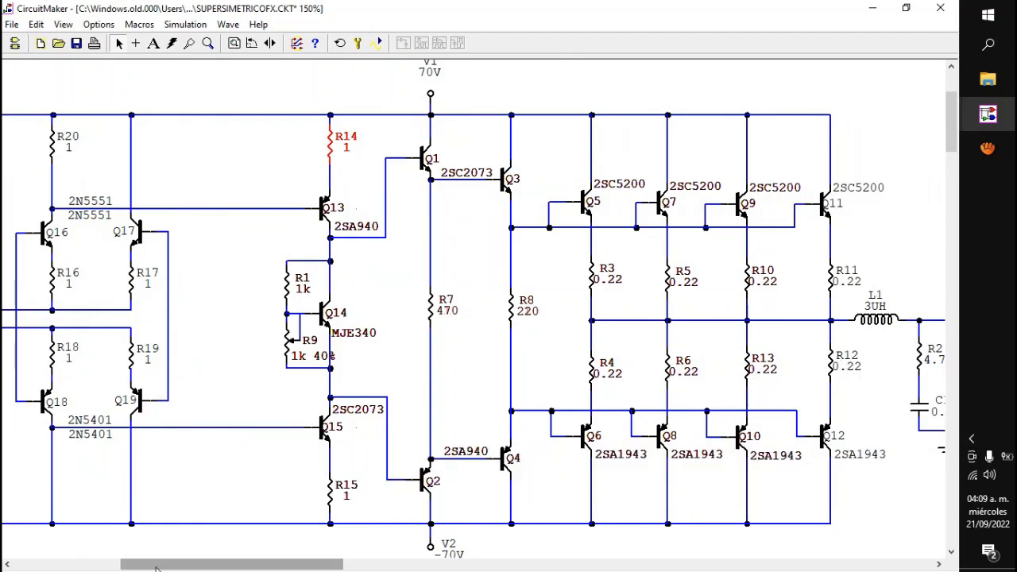
pyautogui.moveTo(197, 567); pyautogui.dragTo(162, 567)
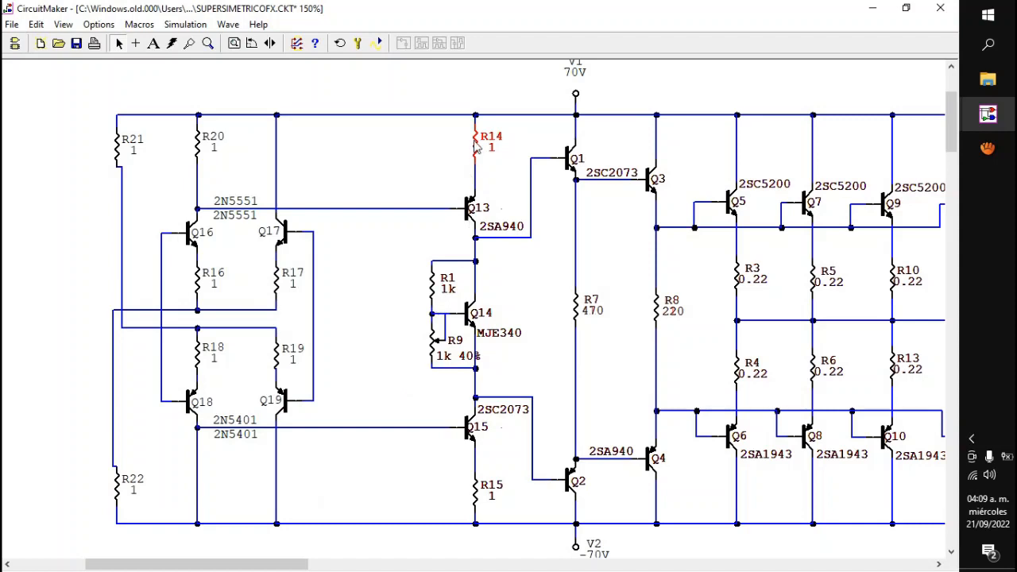
# Step: Set the values of resistors R14 and R15 to 47
pyautogui.doubleClick(475, 145)
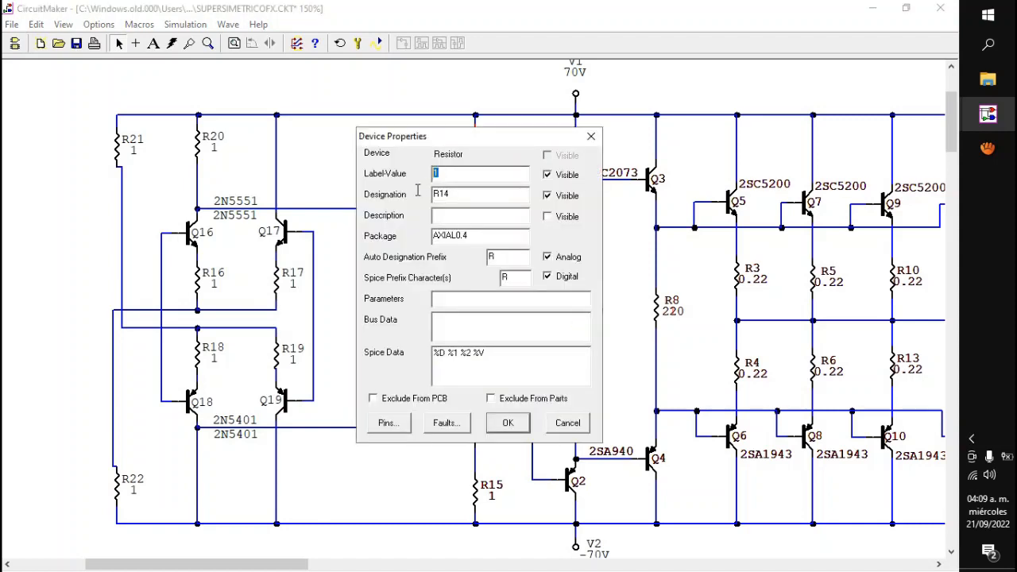
pyautogui.write('47')
pyautogui.press('Return')
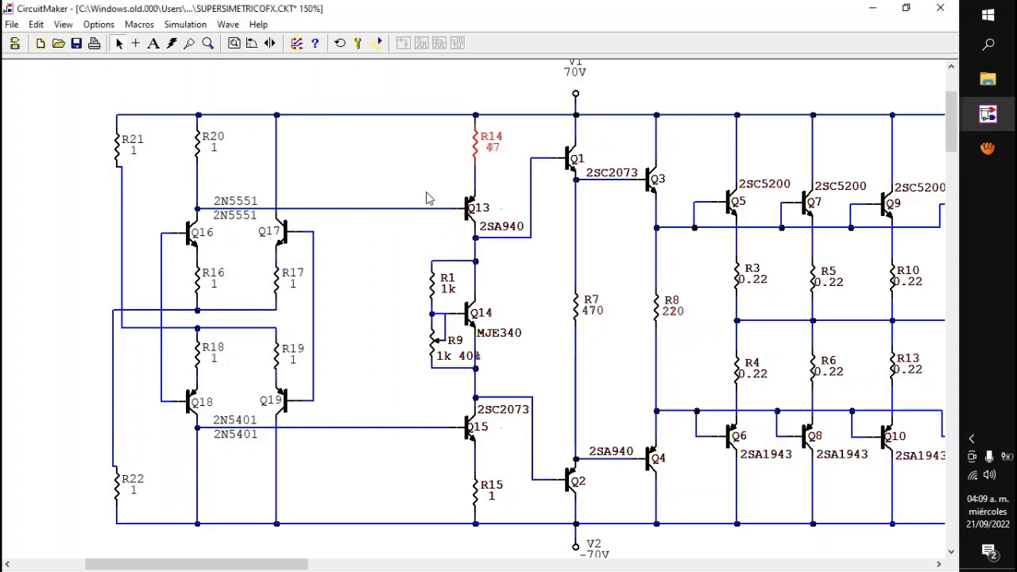
pyautogui.doubleClick(475, 488)
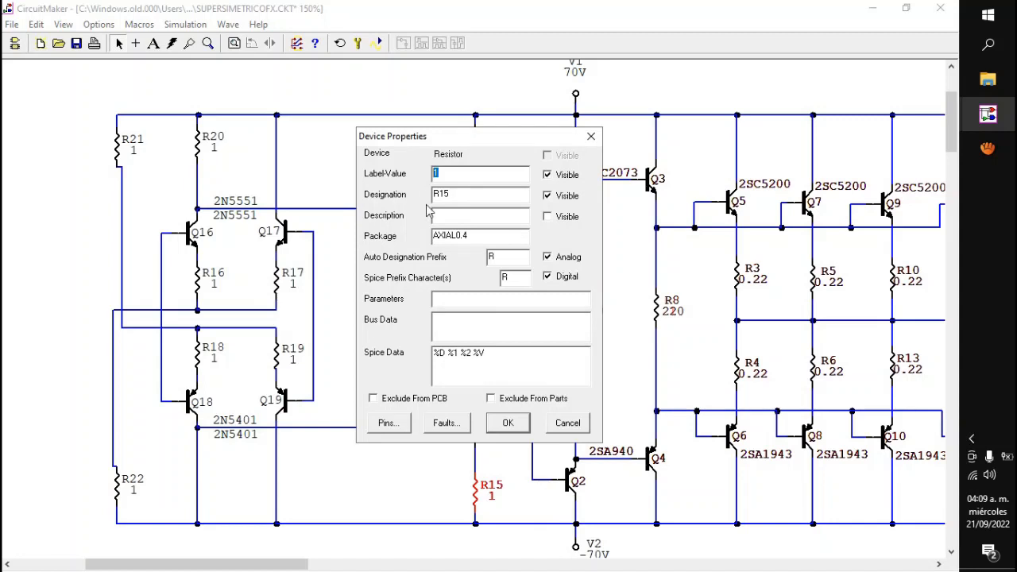
pyautogui.write('47')
pyautogui.press('Return')
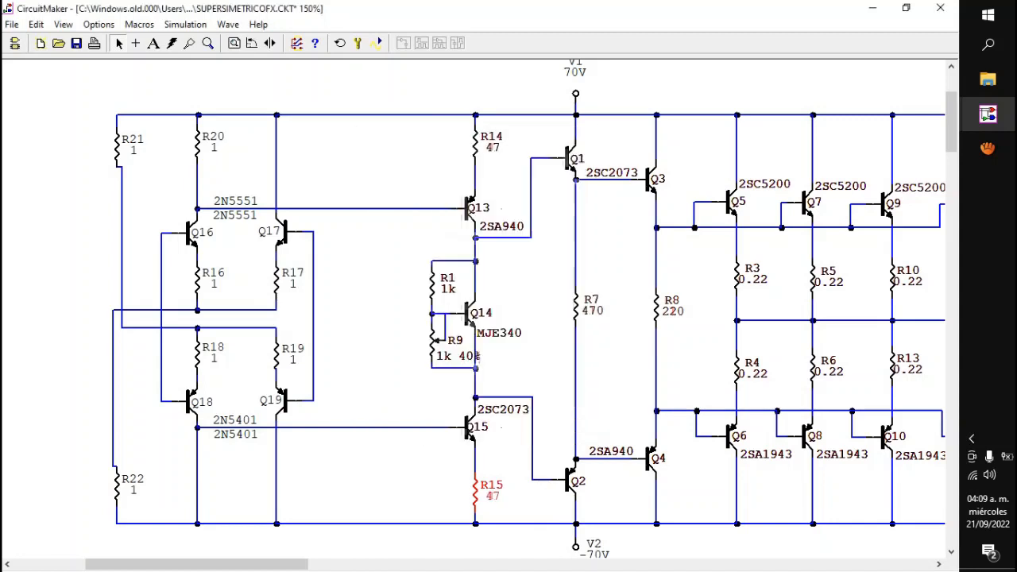
# Step: Highlight the complete stage from R14 to R15, including Q13, Q14, Q15, R1 and R9
pyautogui.click(417, 187)
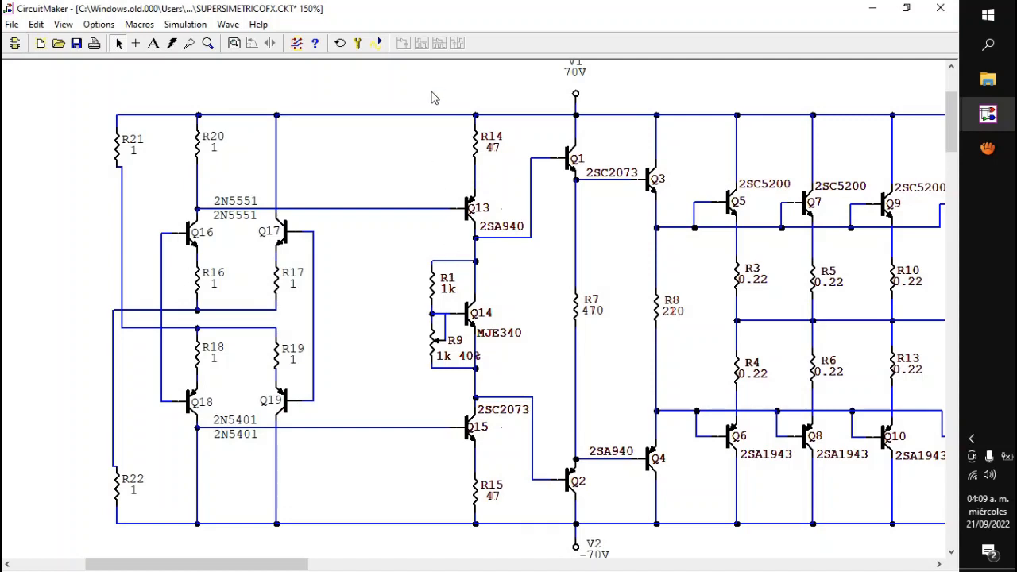
pyautogui.moveTo(420, 86); pyautogui.dragTo(514, 514)
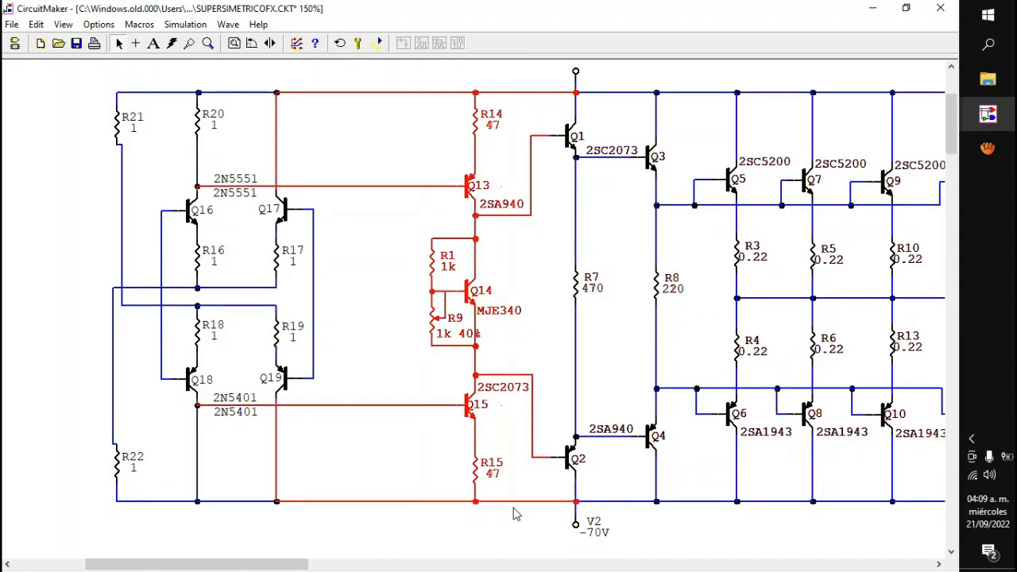
# Step: Clear the stage highlight and highlight R14, R15 and Q13 one at a time, ending with nothing selected
pyautogui.click(387, 465)
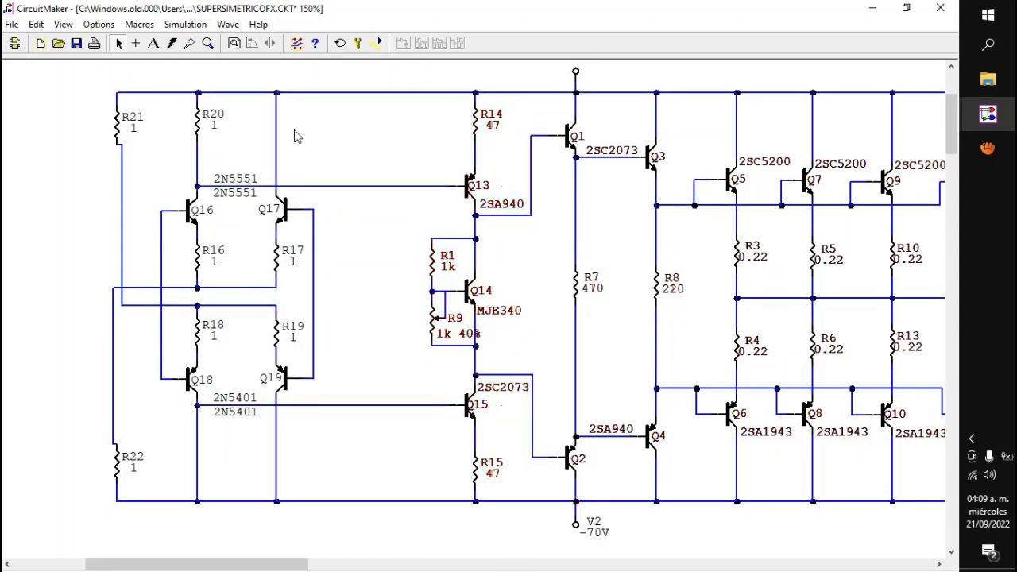
pyautogui.click(476, 119)
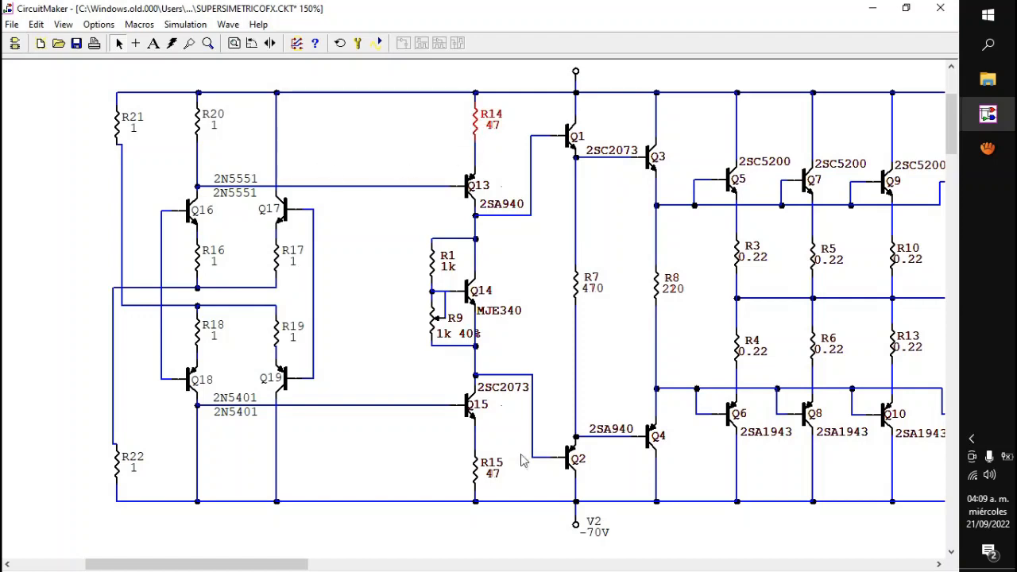
pyautogui.click(469, 481)
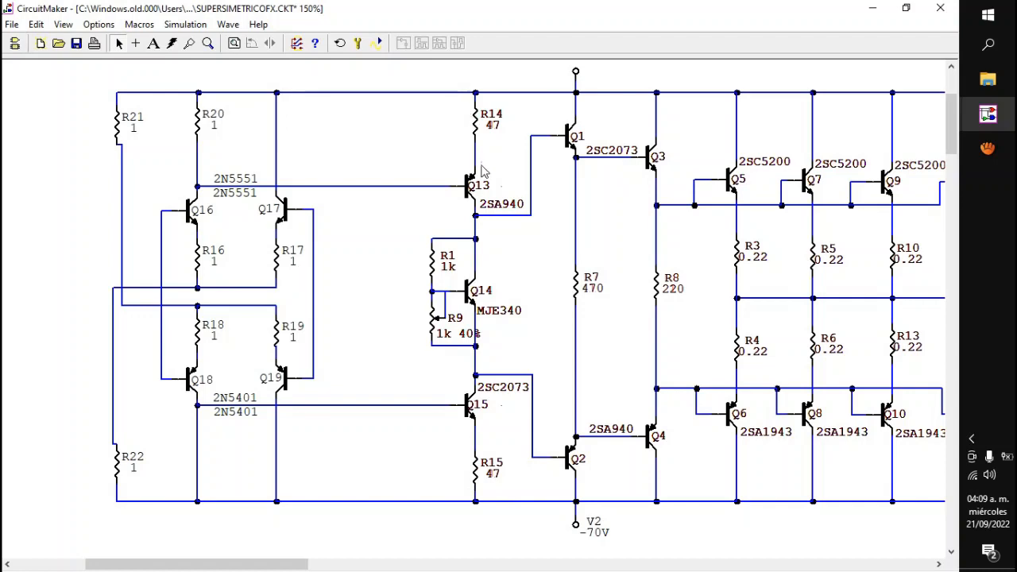
pyautogui.click(468, 187)
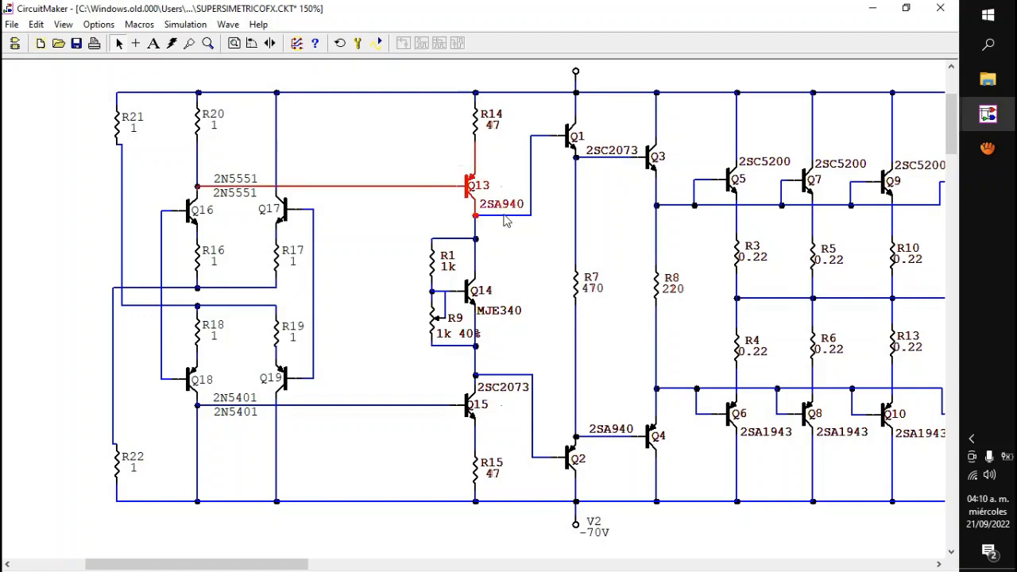
pyautogui.scroll(-2, 952, 139)
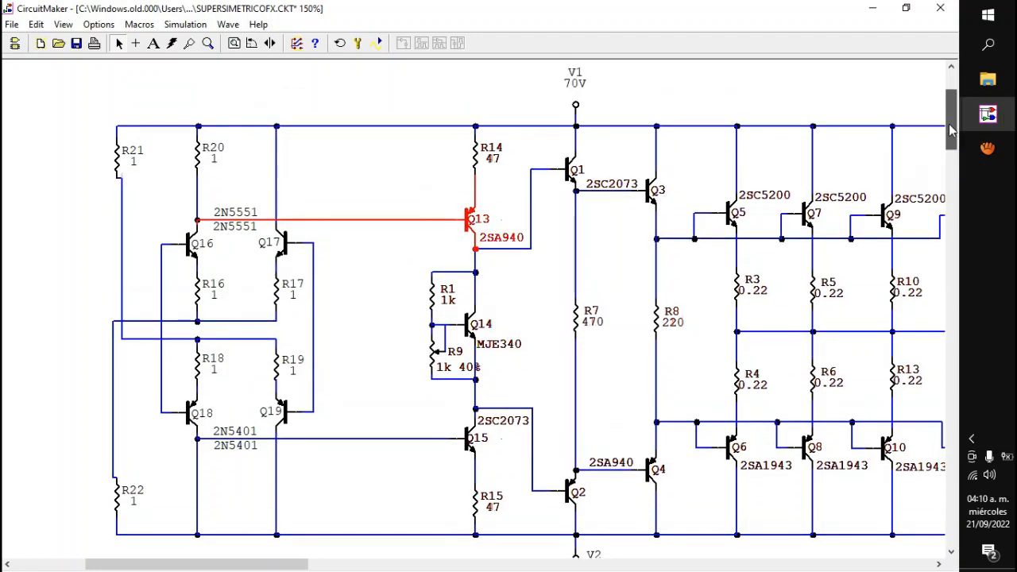
pyautogui.moveTo(951, 139); pyautogui.dragTo(951, 136)
pyautogui.click(442, 73)
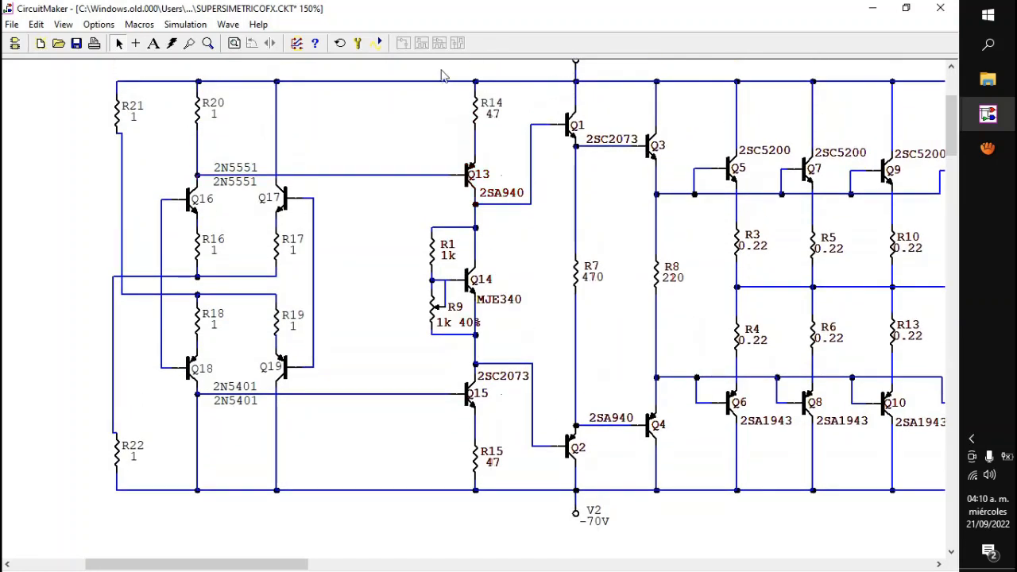
# Step: Highlight the column from R14 to R15, followed by the wires linking the input stage to the bases of Q13 and Q15
pyautogui.moveTo(459, 137); pyautogui.dragTo(495, 512)
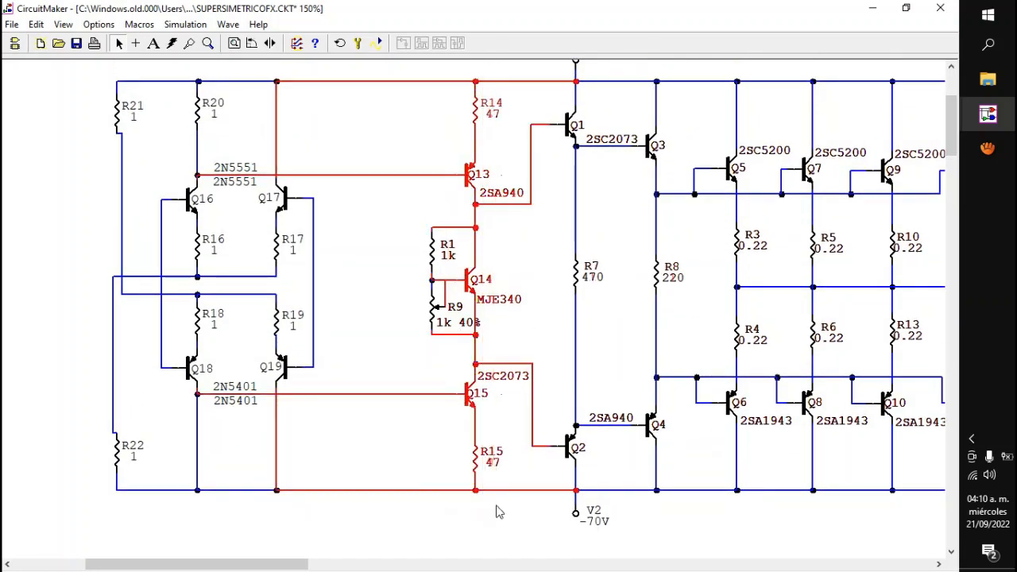
pyautogui.click(327, 141)
pyautogui.moveTo(333, 159); pyautogui.dragTo(439, 193)
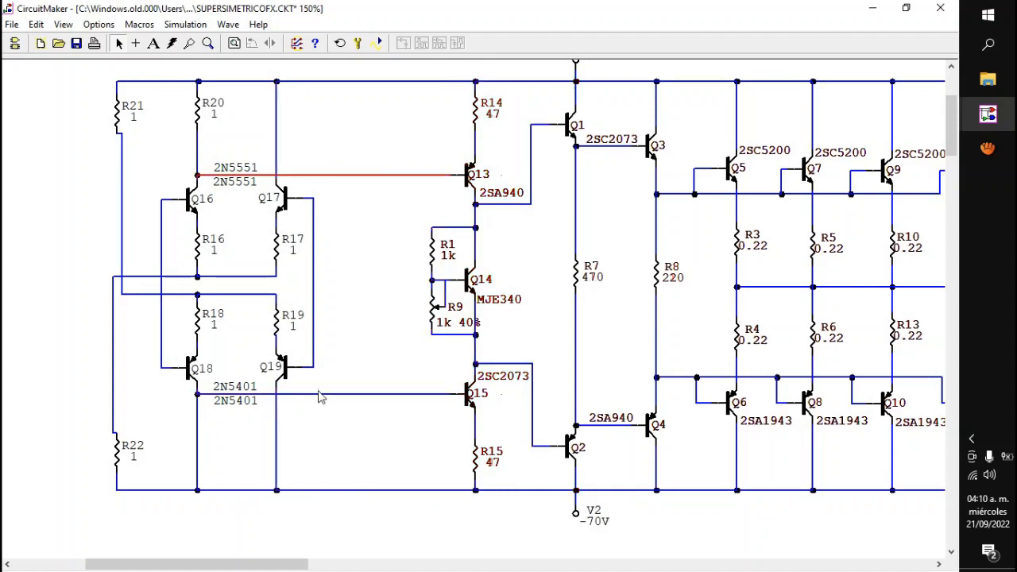
pyautogui.moveTo(324, 376); pyautogui.dragTo(428, 404)
pyautogui.click(428, 407)
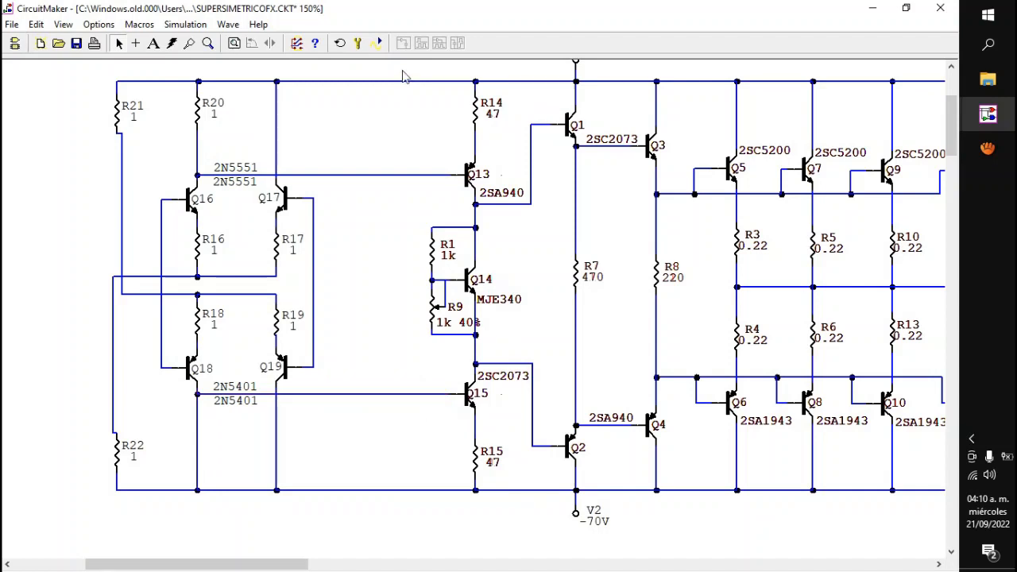
# Step: Highlight the whole driver stage including R1 and R9, and individually highlight transistors Q13 and Q15
pyautogui.moveTo(409, 64); pyautogui.dragTo(519, 517)
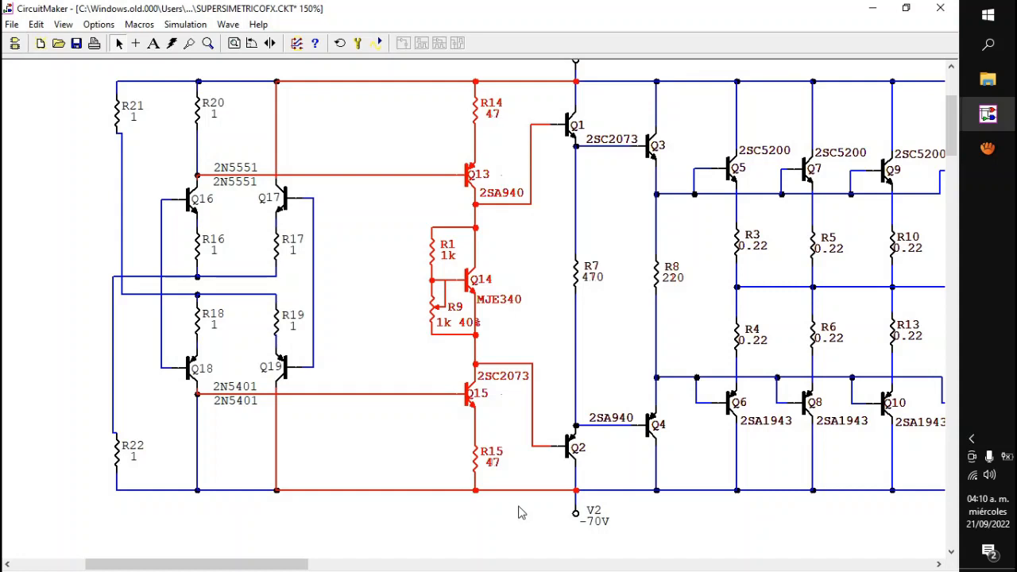
pyautogui.click(392, 124)
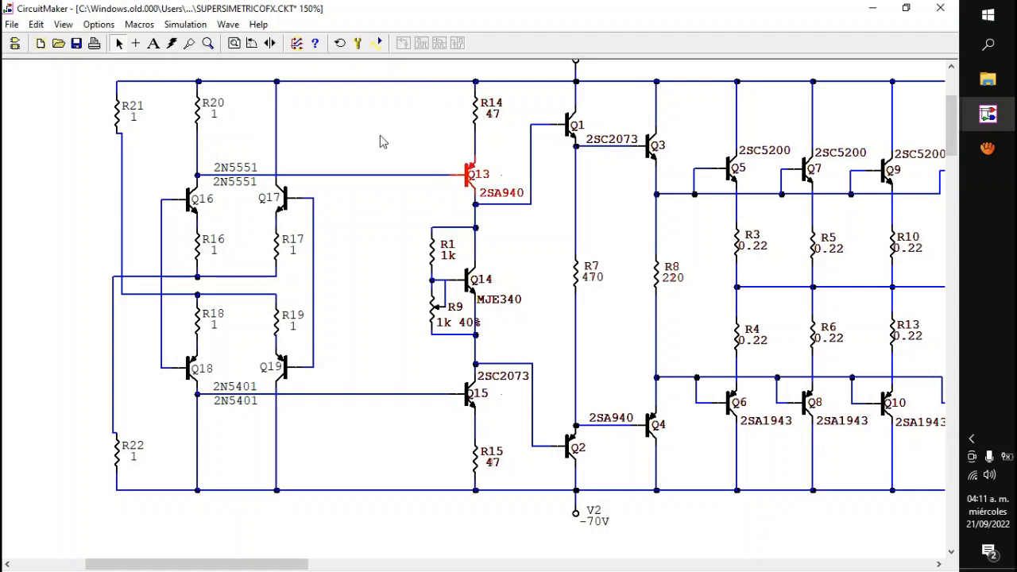
pyautogui.click(471, 185)
pyautogui.click(464, 397)
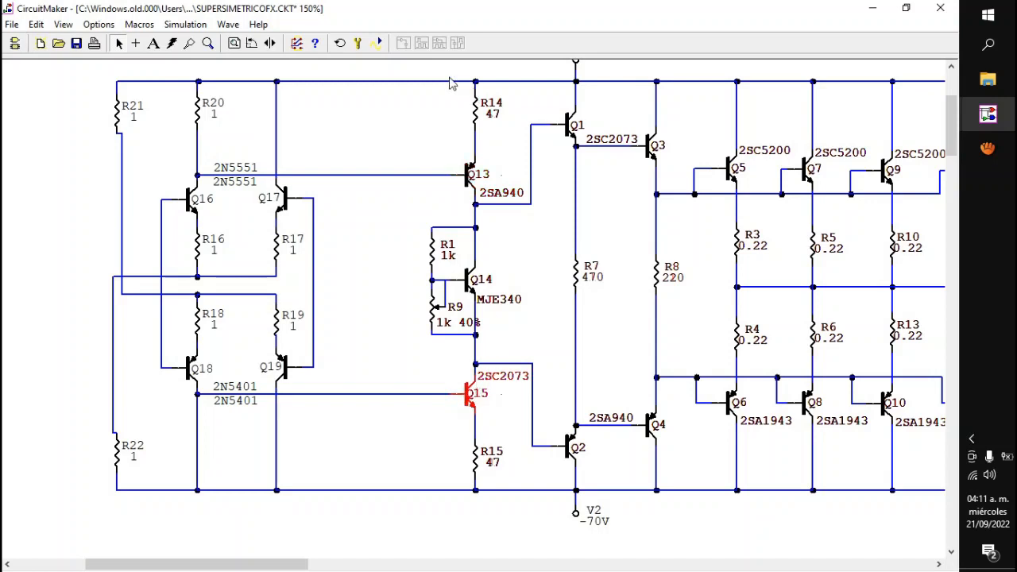
pyautogui.click(493, 426)
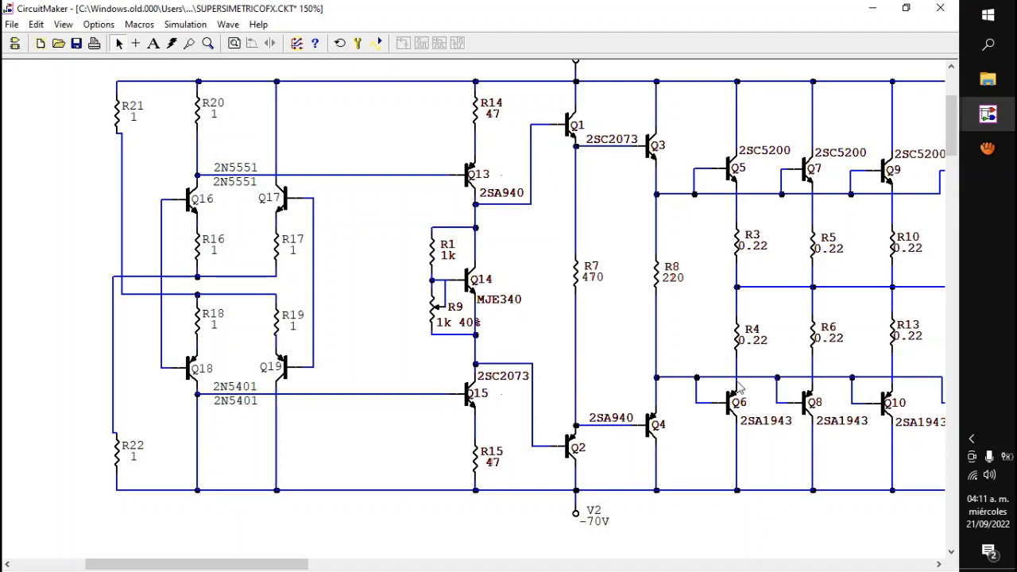
pyautogui.moveTo(413, 71); pyautogui.dragTo(501, 504)
# Step: Open the Calculator beside the schematic and multiply 0.005 by 47
pyautogui.press('XF86Calculator')
pyautogui.moveTo(699, 147); pyautogui.dragTo(772, 65)
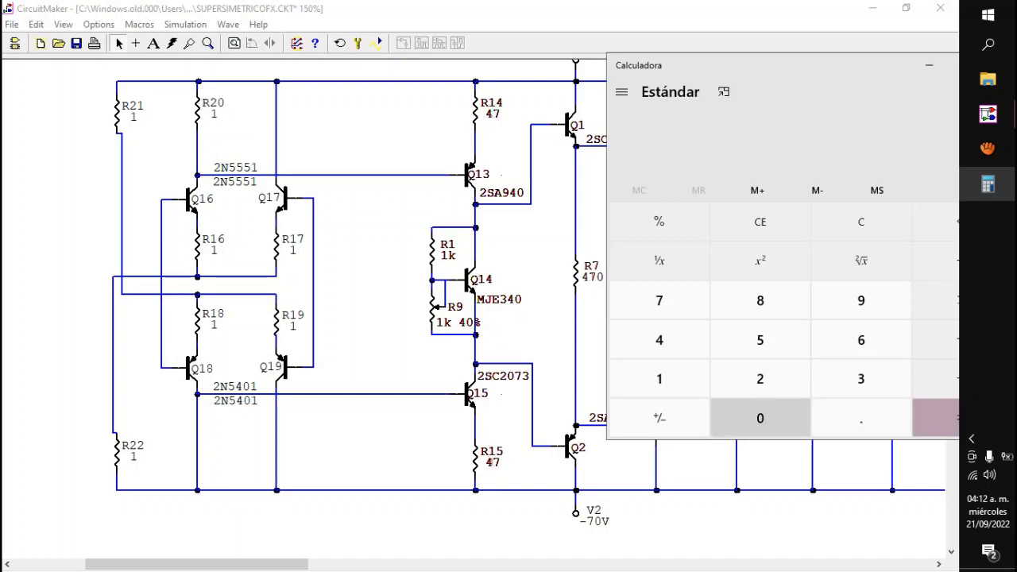
pyautogui.moveTo(842, 66); pyautogui.dragTo(780, 56)
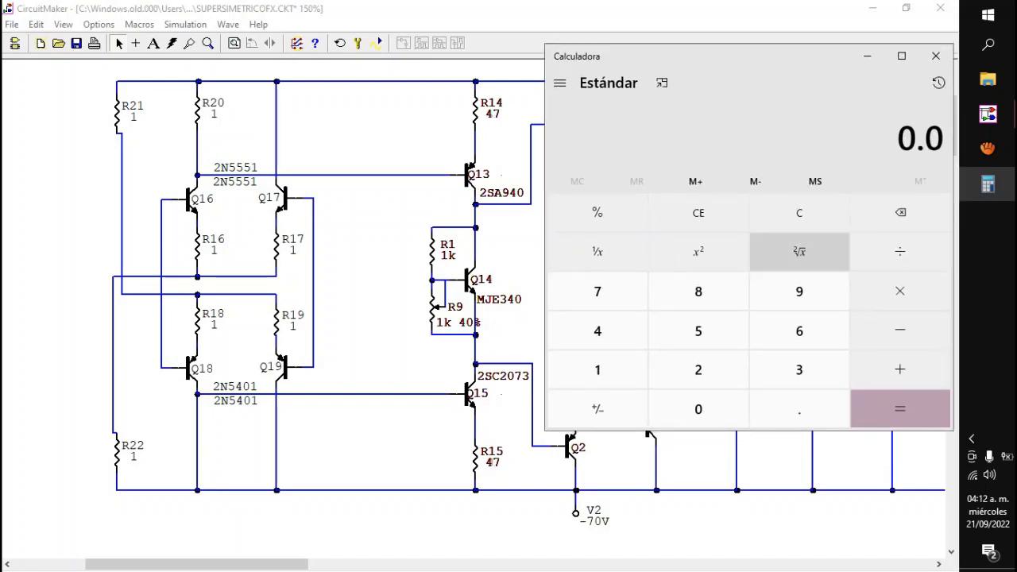
pyautogui.click(698, 409)
pyautogui.click(698, 330)
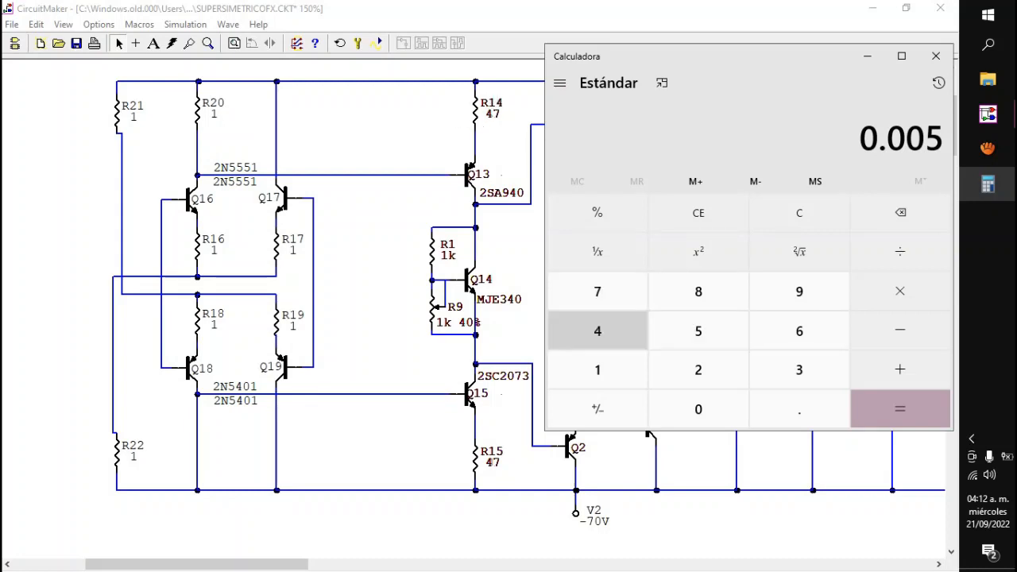
pyautogui.click(900, 291)
pyautogui.click(597, 331)
pyautogui.click(597, 292)
pyautogui.click(900, 408)
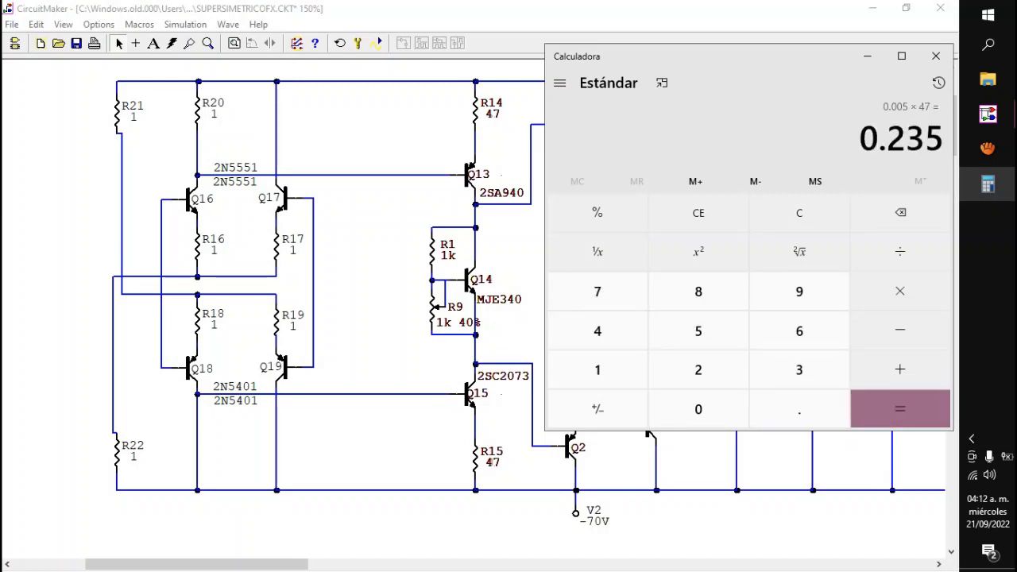
# Step: Move the calculator around to examine the covered parts of the schematic, highlight R14 and bring the calculator back beside it
pyautogui.moveTo(747, 78)
pyautogui.mouseDown()
pyautogui.moveTo(765, 46)
pyautogui.moveTo(752, 59)
pyautogui.mouseUp()
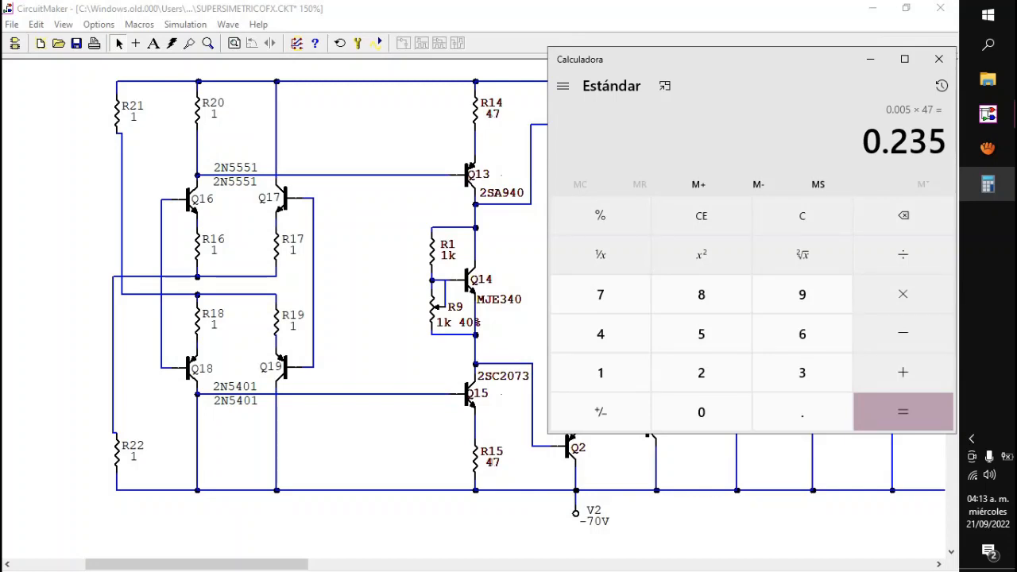
pyautogui.moveTo(752, 60); pyautogui.dragTo(217, 118)
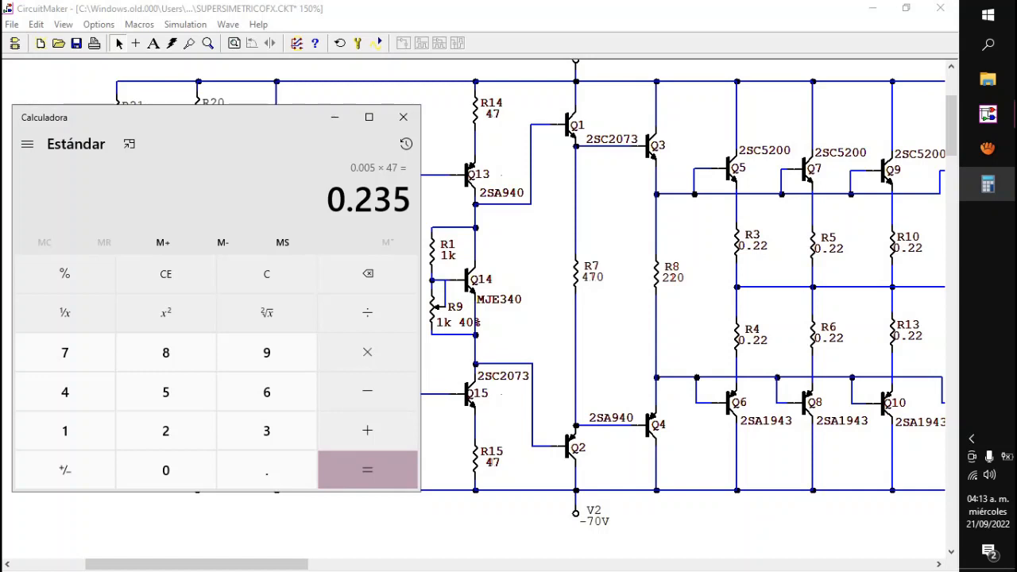
pyautogui.moveTo(216, 118); pyautogui.dragTo(220, 107)
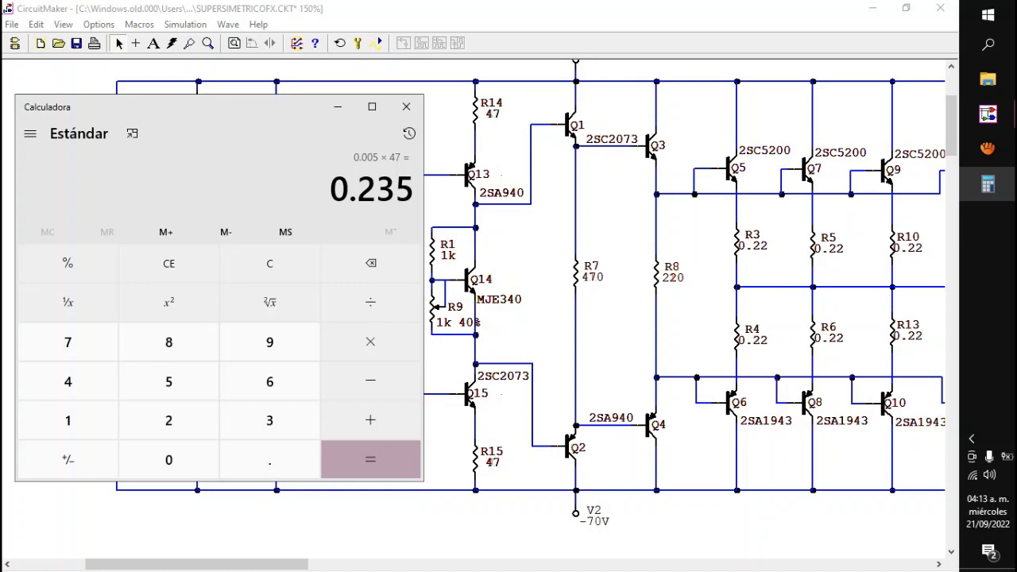
pyautogui.moveTo(220, 107); pyautogui.dragTo(219, 80)
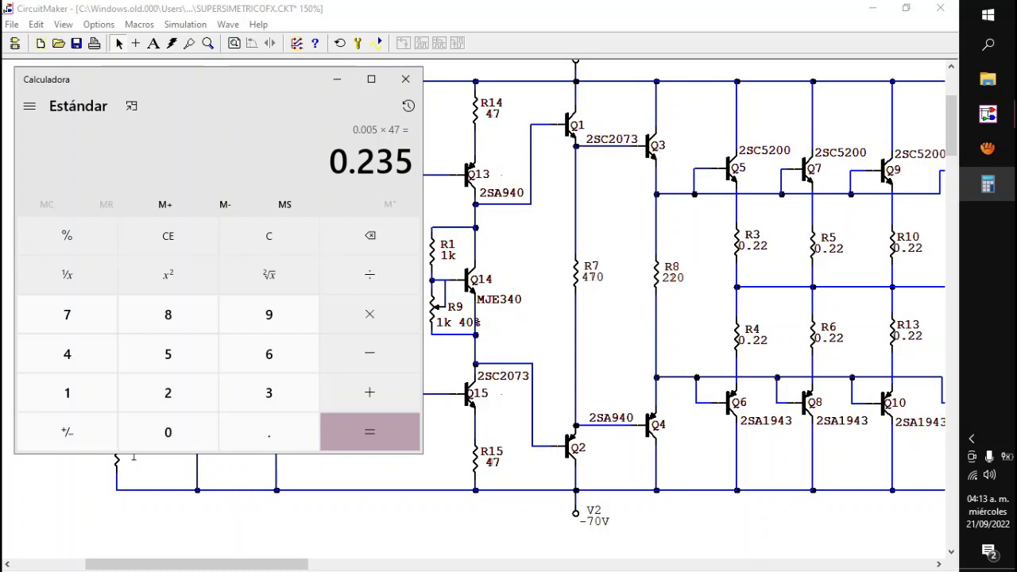
pyautogui.moveTo(198, 78); pyautogui.dragTo(720, 111)
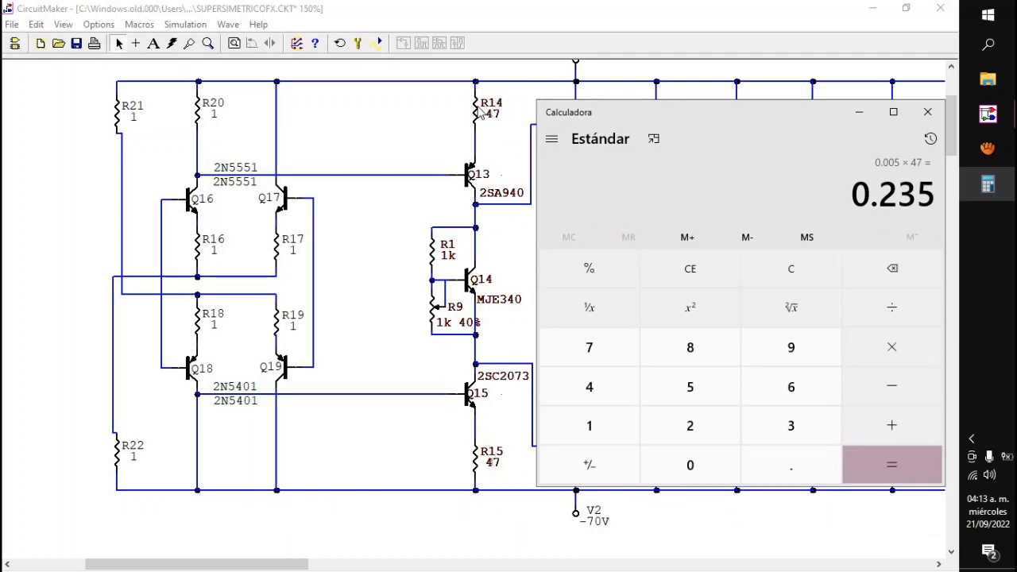
pyautogui.click(479, 112)
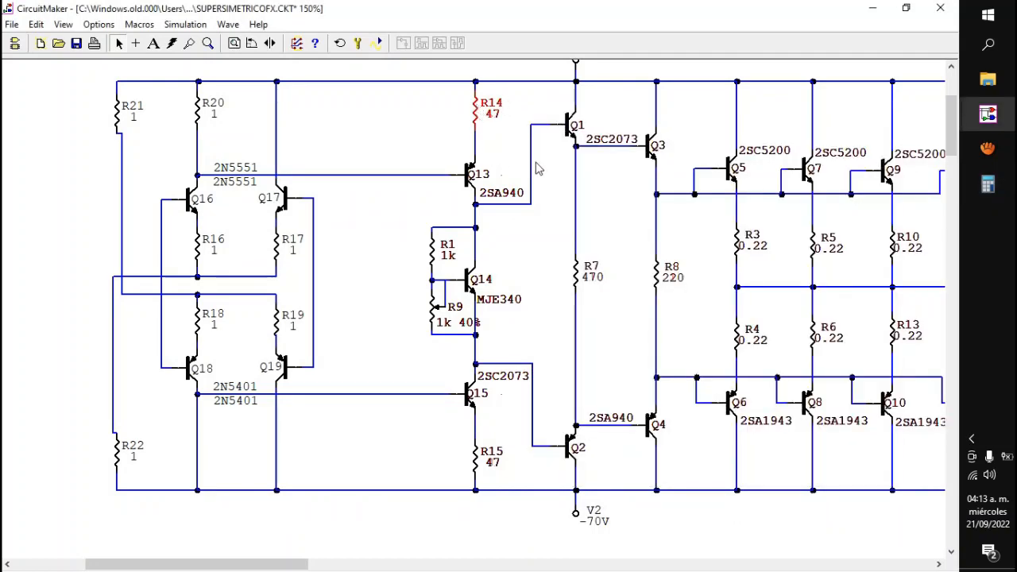
pyautogui.click(987, 184)
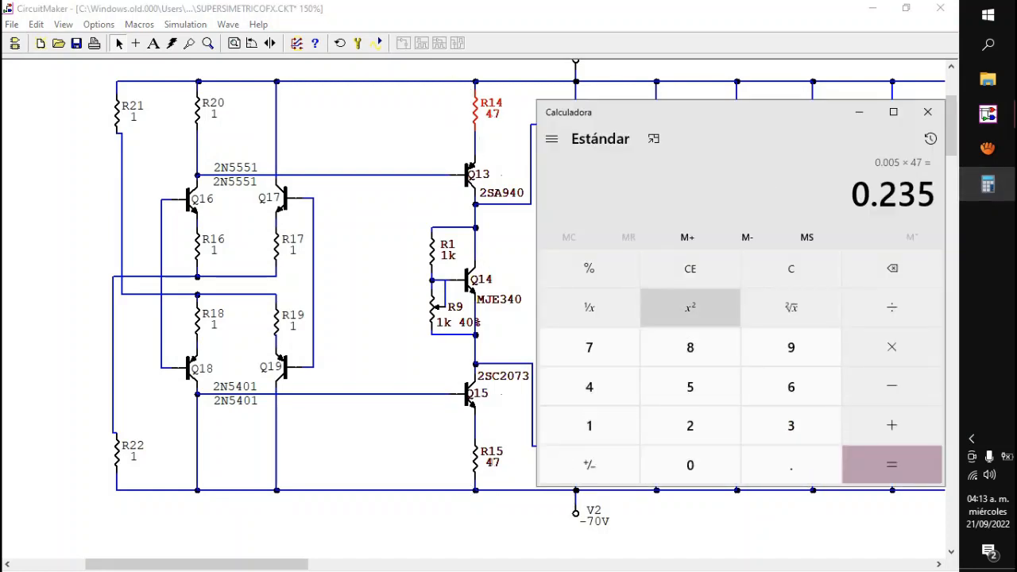
pyautogui.moveTo(683, 112); pyautogui.dragTo(673, 93)
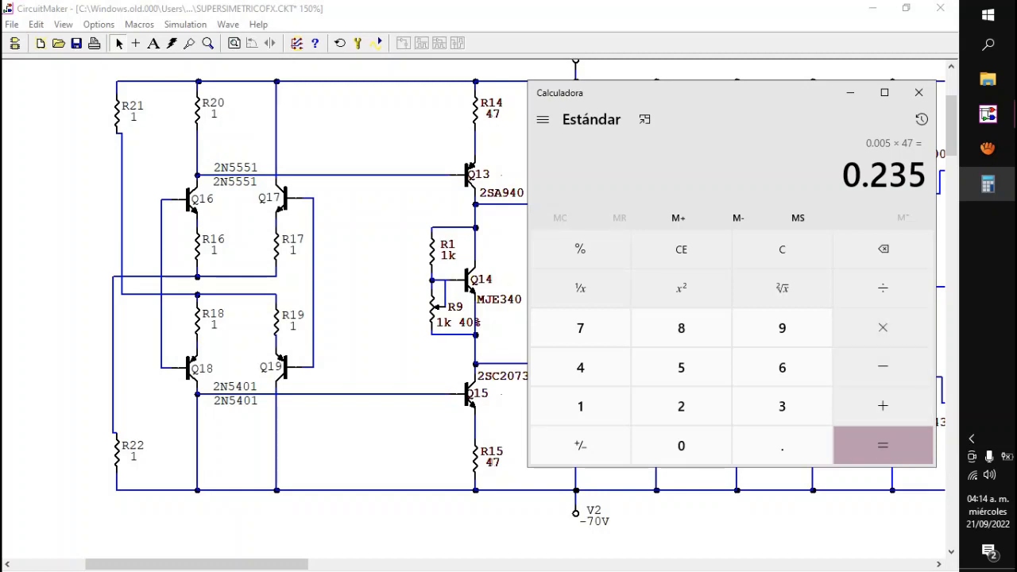
# Step: Add 0.6 to the product in the calculator and shift its window clear of the Q13 stage
pyautogui.click(882, 405)
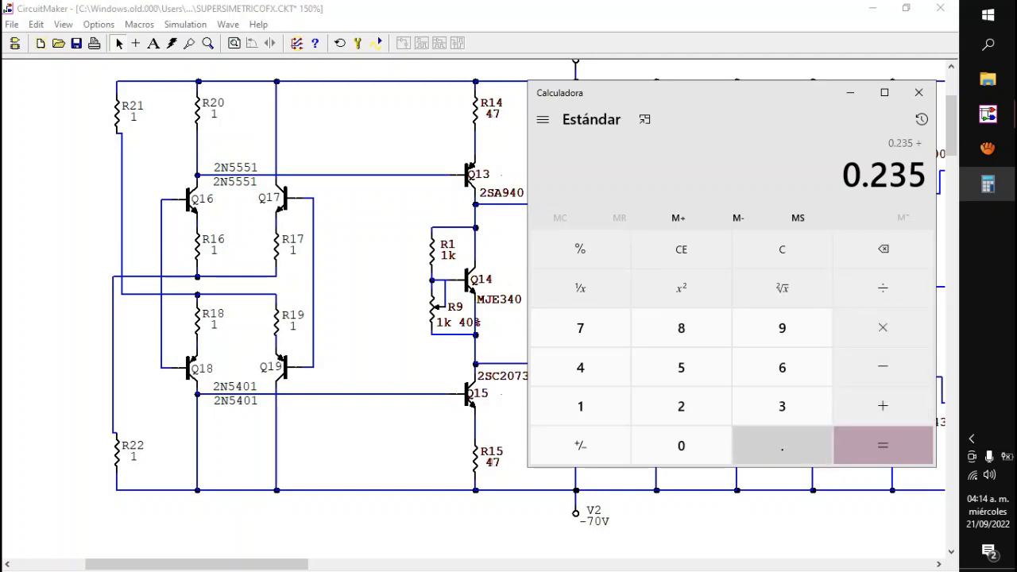
pyautogui.click(782, 446)
pyautogui.click(781, 367)
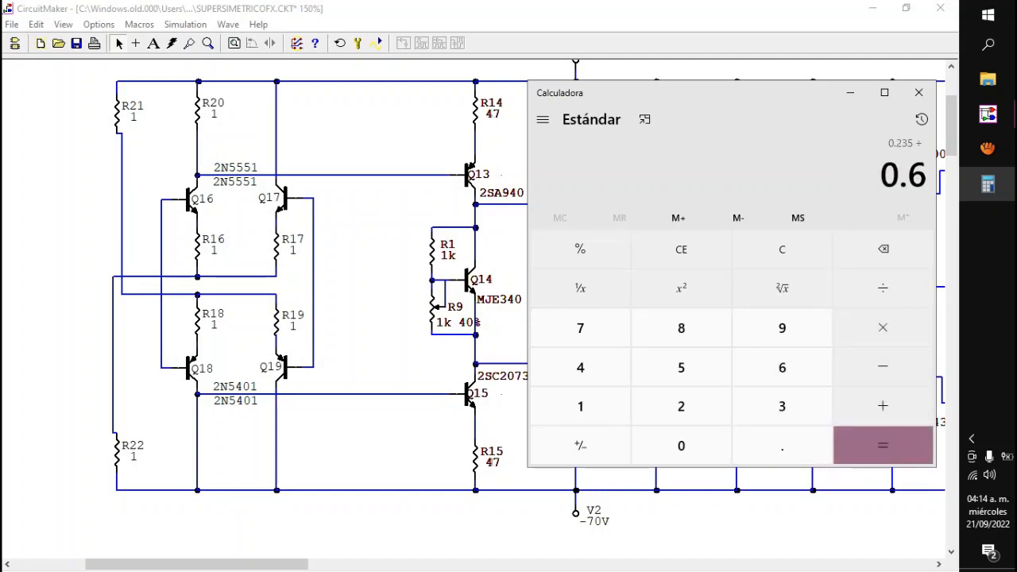
pyautogui.click(882, 446)
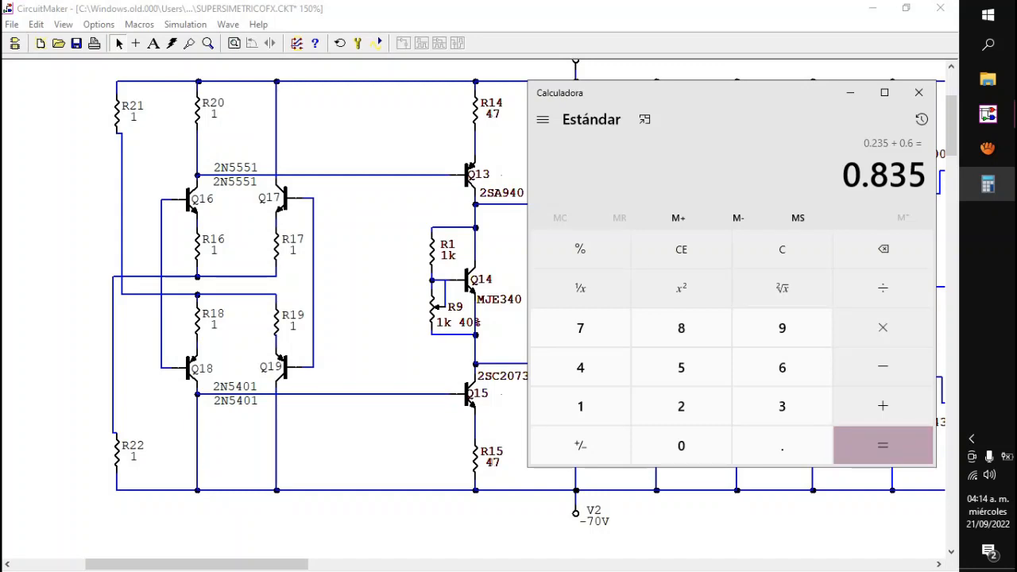
pyautogui.moveTo(715, 93); pyautogui.dragTo(711, 87)
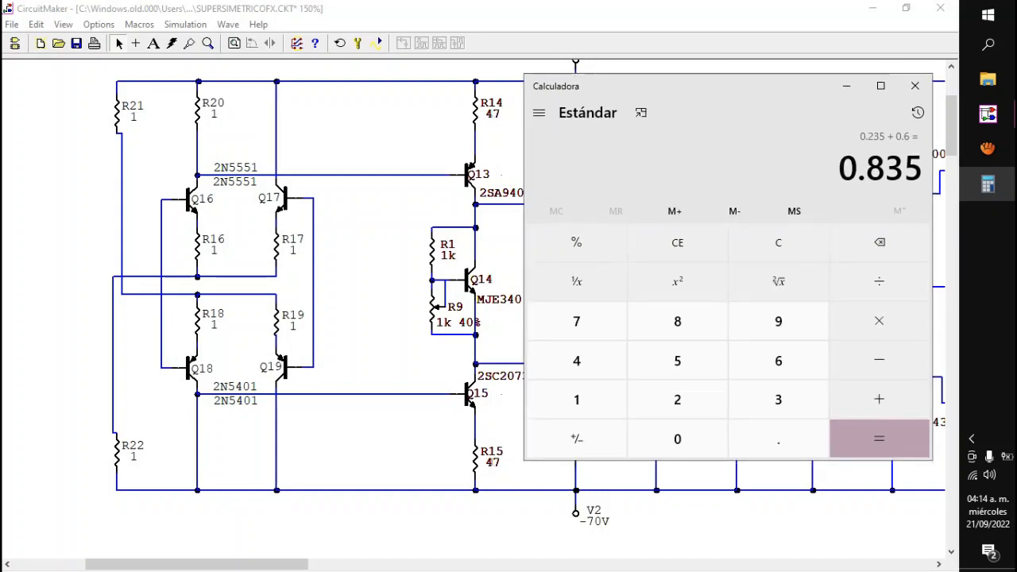
pyautogui.moveTo(711, 87); pyautogui.dragTo(742, 129)
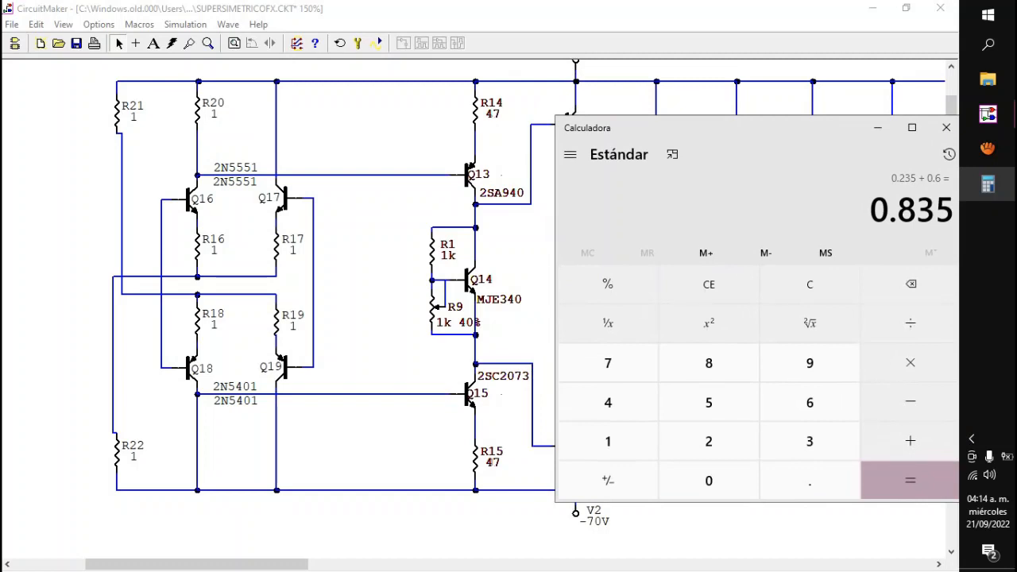
# Step: Highlight the base wires of Q13 and Q15 in the schematic and bring the calculator back into view
pyautogui.click(384, 174)
pyautogui.click(416, 394)
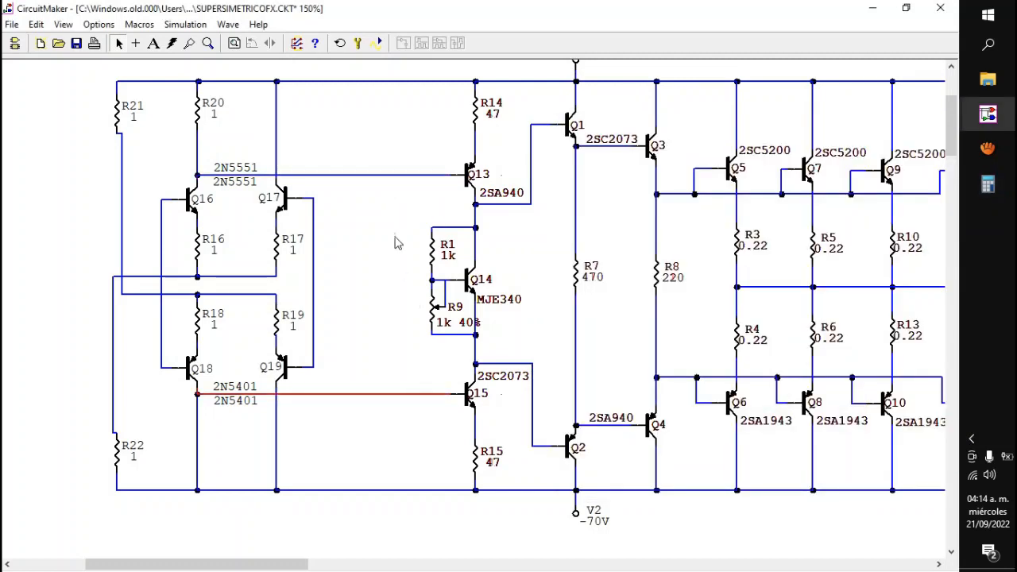
pyautogui.click(390, 175)
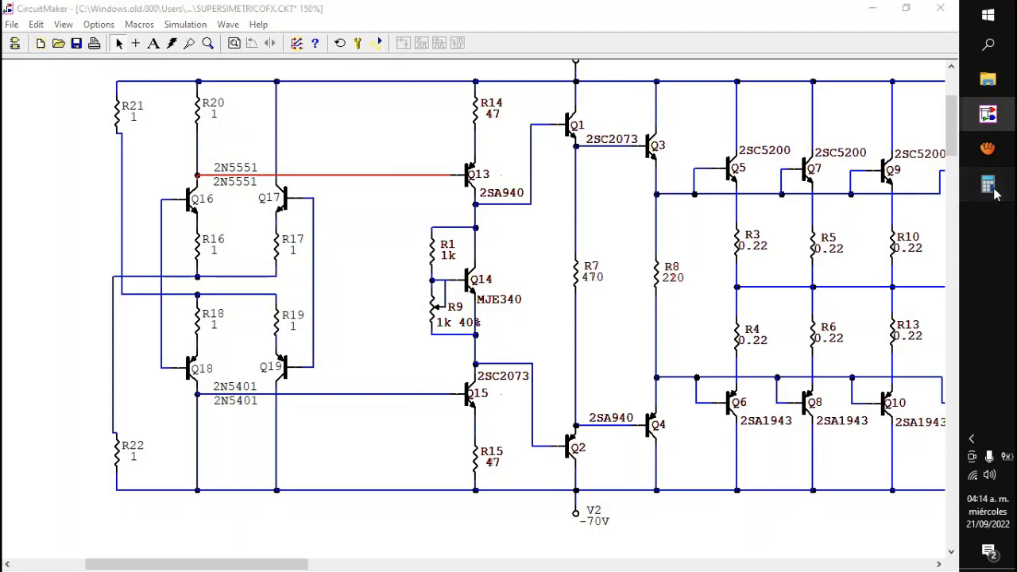
pyautogui.click(987, 184)
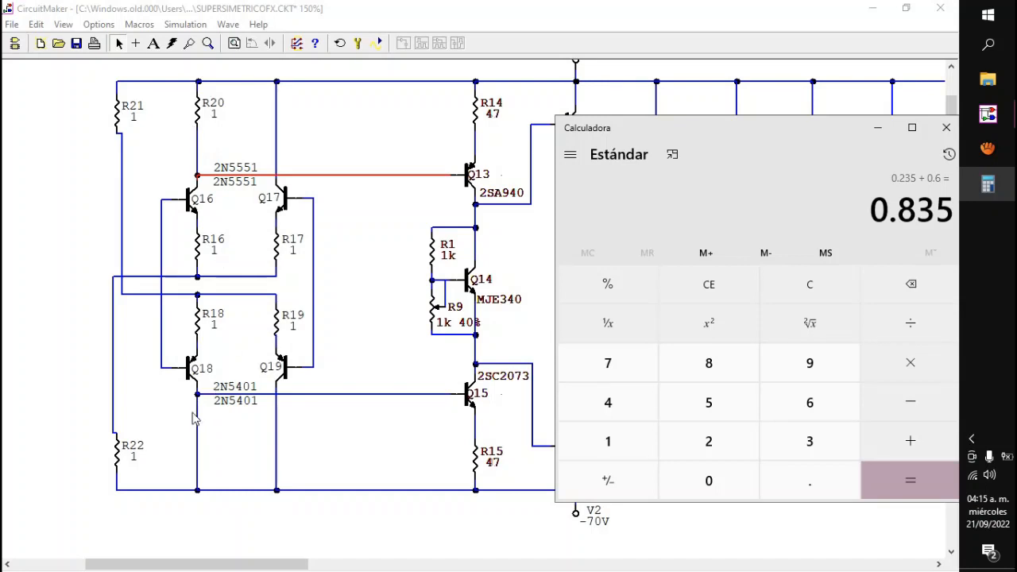
# Step: Duplicate resistor R20, place the copy between Q18's collector and the negative supply rail, and bring back the calculator
pyautogui.rightClick(200, 109)
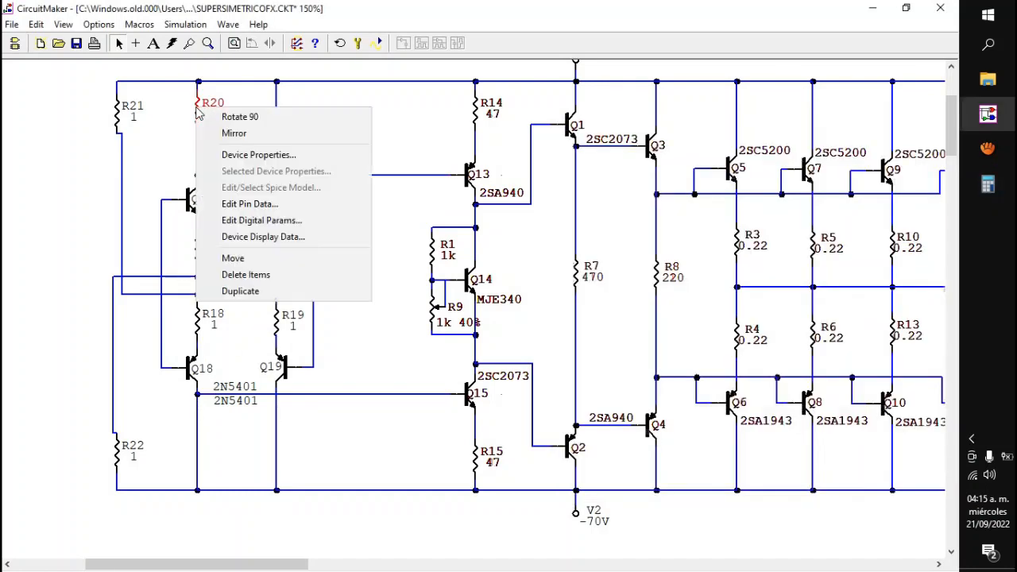
pyautogui.click(239, 292)
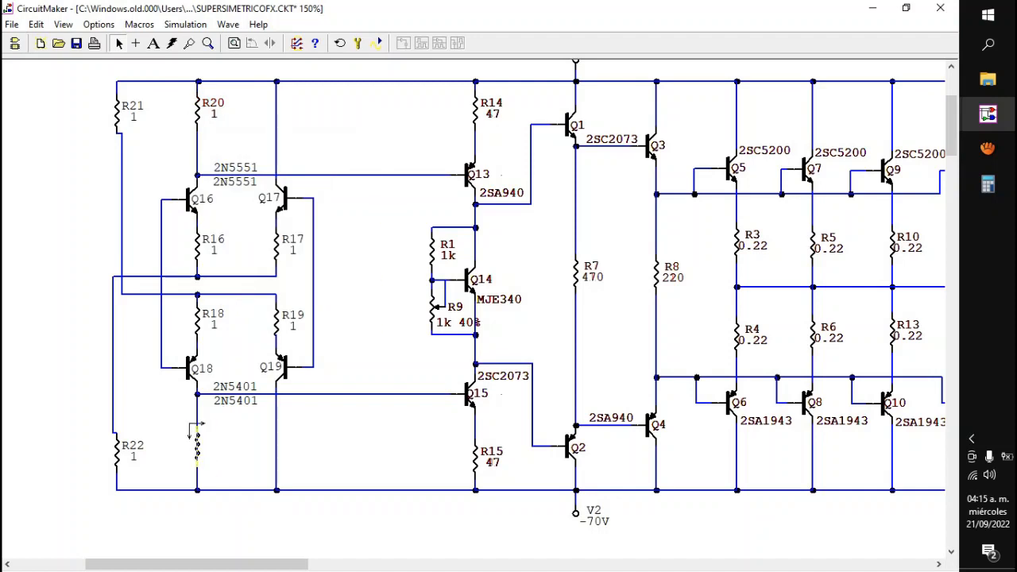
pyautogui.click(198, 425)
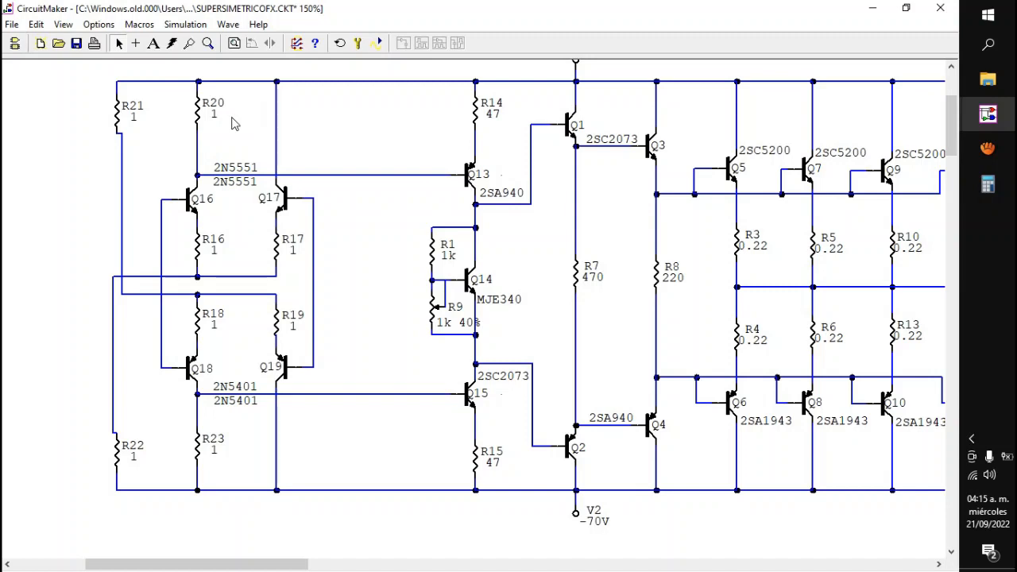
pyautogui.click(987, 184)
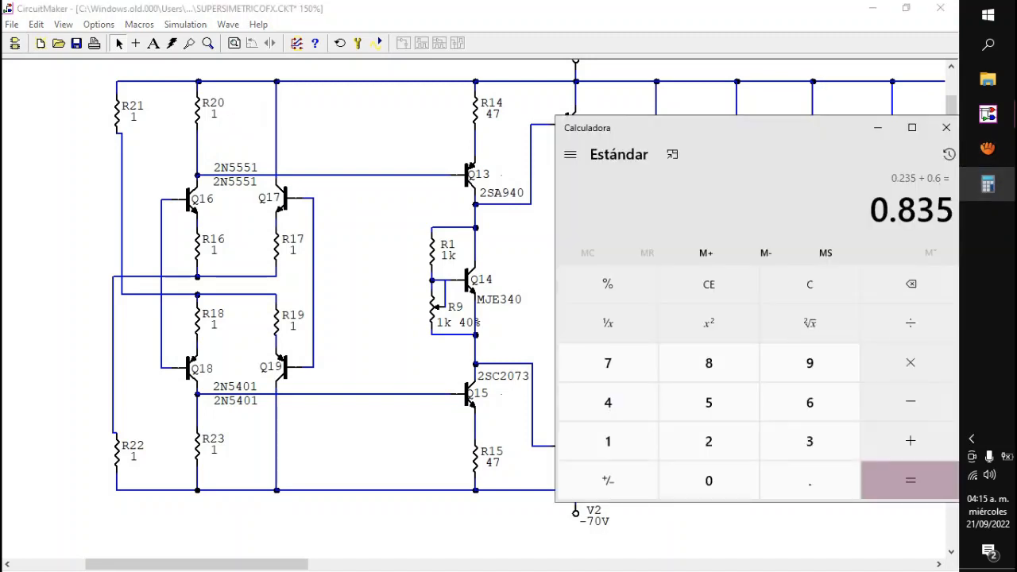
# Step: Shift the calculator over the driver stage and minimize it to uncover the full schematic
pyautogui.moveTo(730, 128); pyautogui.dragTo(659, 93)
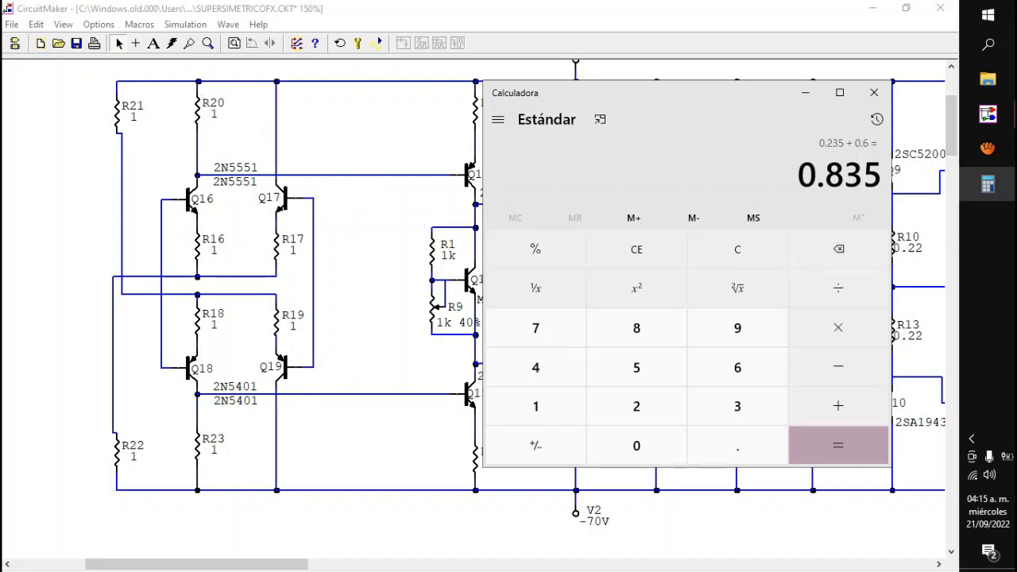
pyautogui.moveTo(668, 92); pyautogui.dragTo(672, 94)
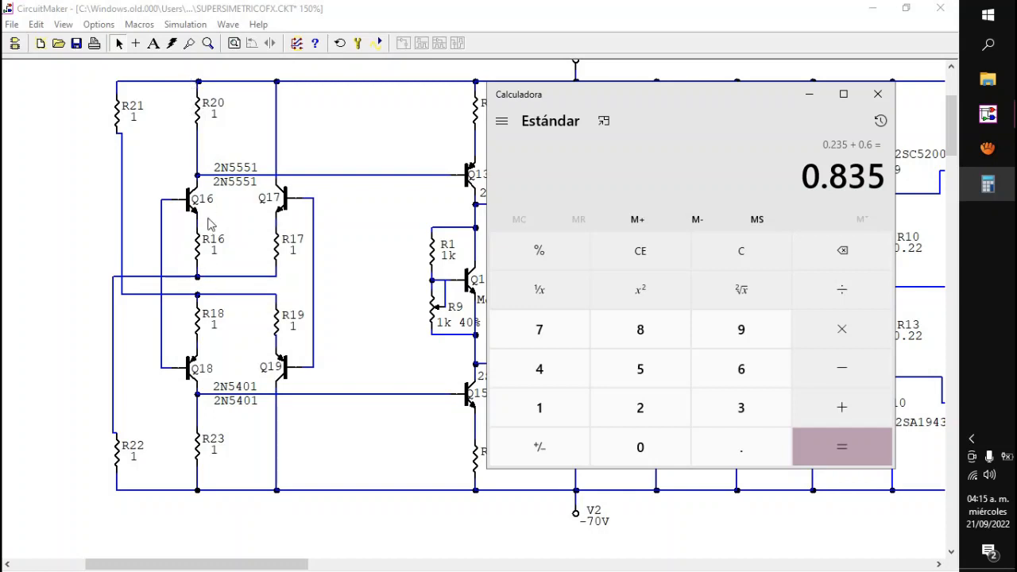
pyautogui.click(809, 93)
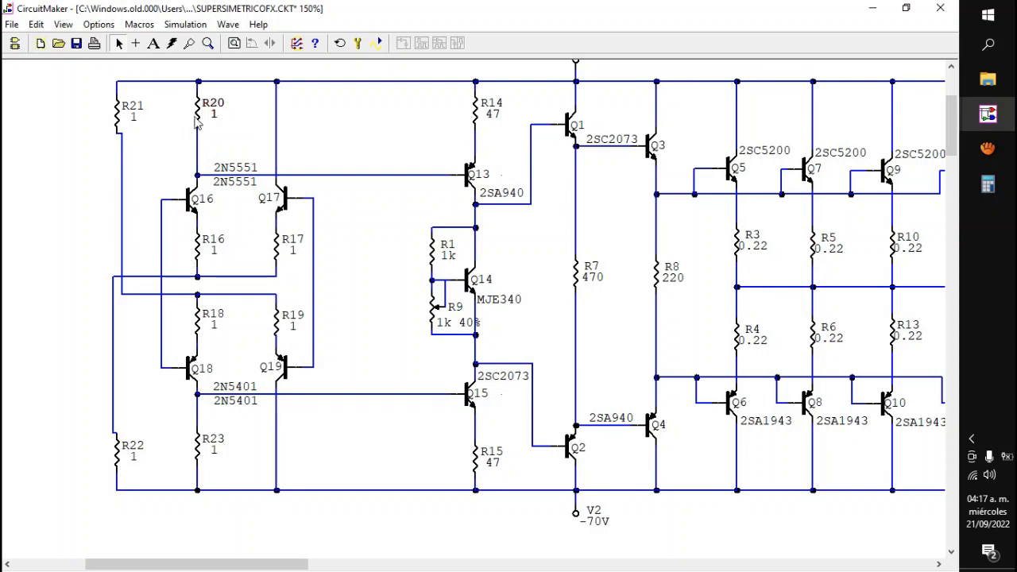
# Step: Set the values of collector resistors R20 and R23 to 1k and clear the selection
pyautogui.doubleClick(197, 119)
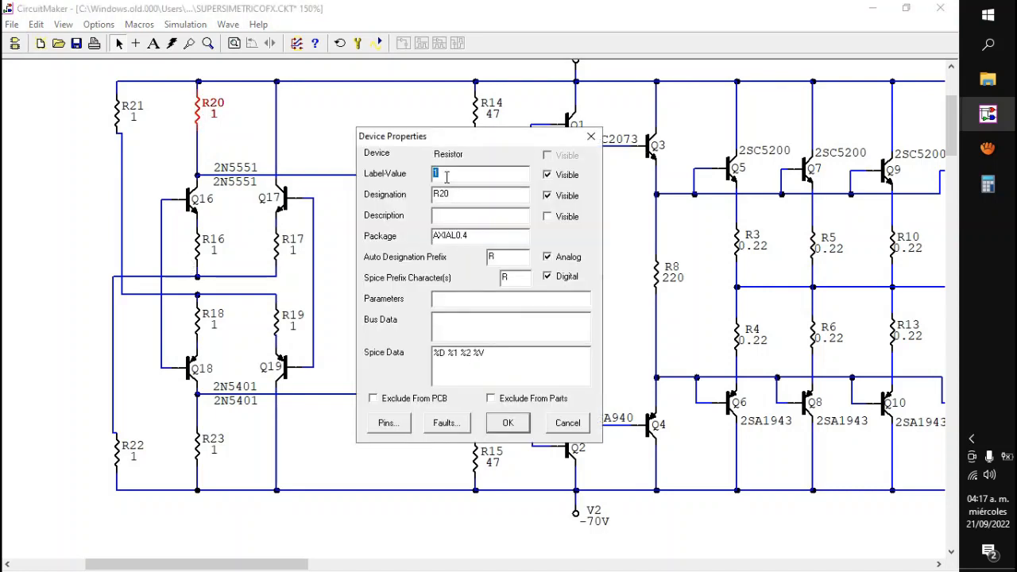
pyautogui.write('1k')
pyautogui.click(507, 424)
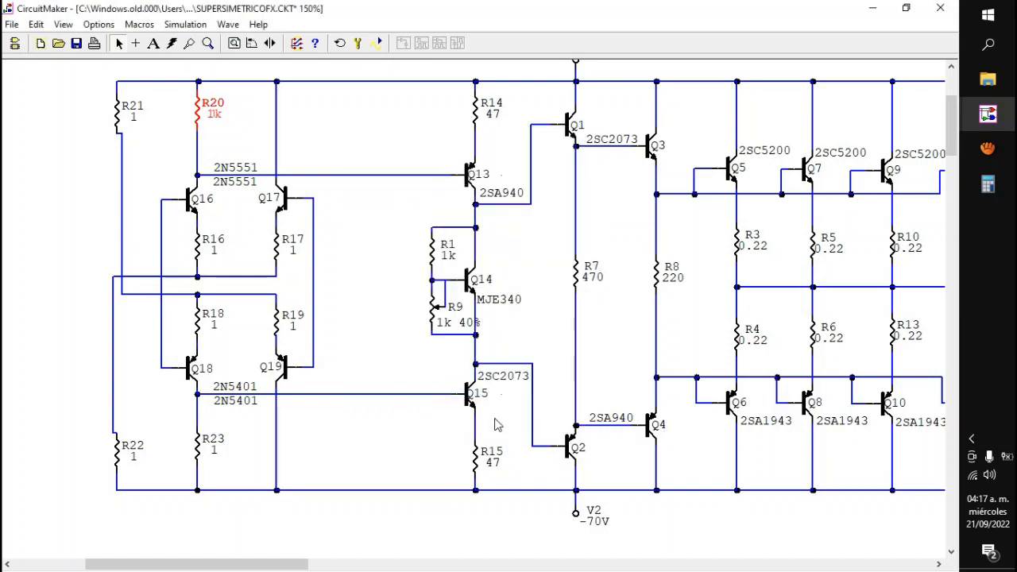
pyautogui.doubleClick(197, 444)
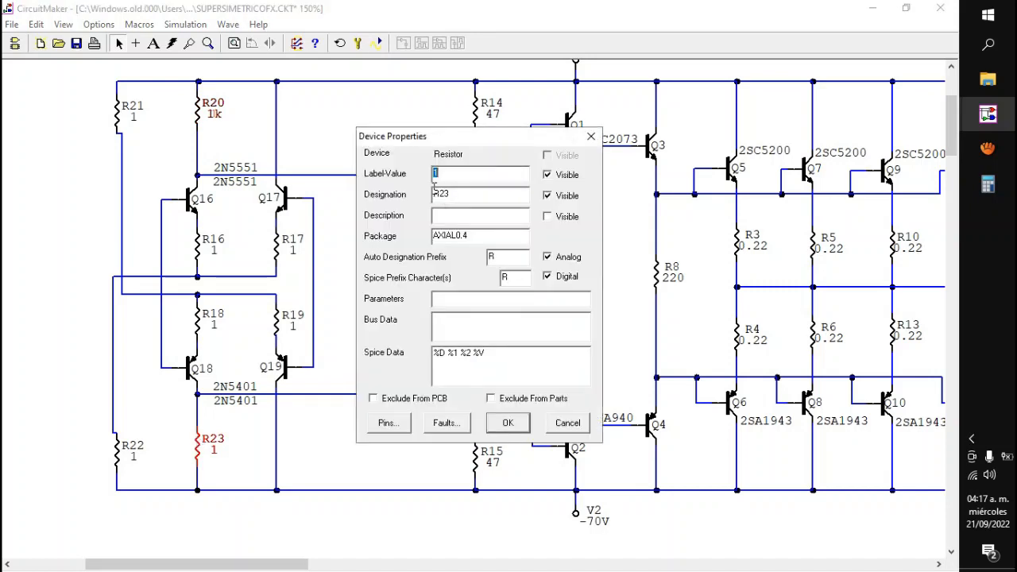
pyautogui.write('1k')
pyautogui.click(508, 423)
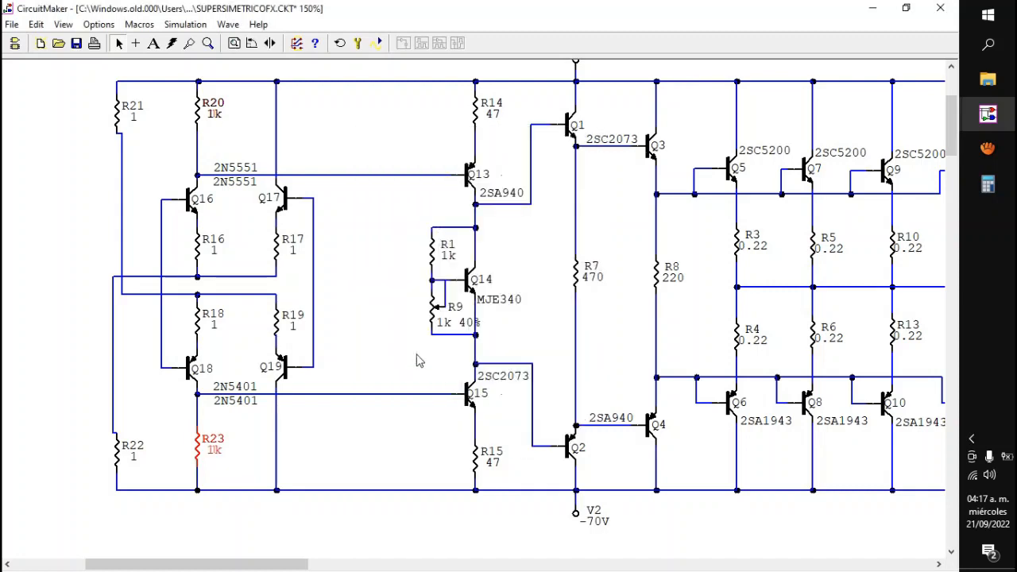
pyautogui.click(390, 333)
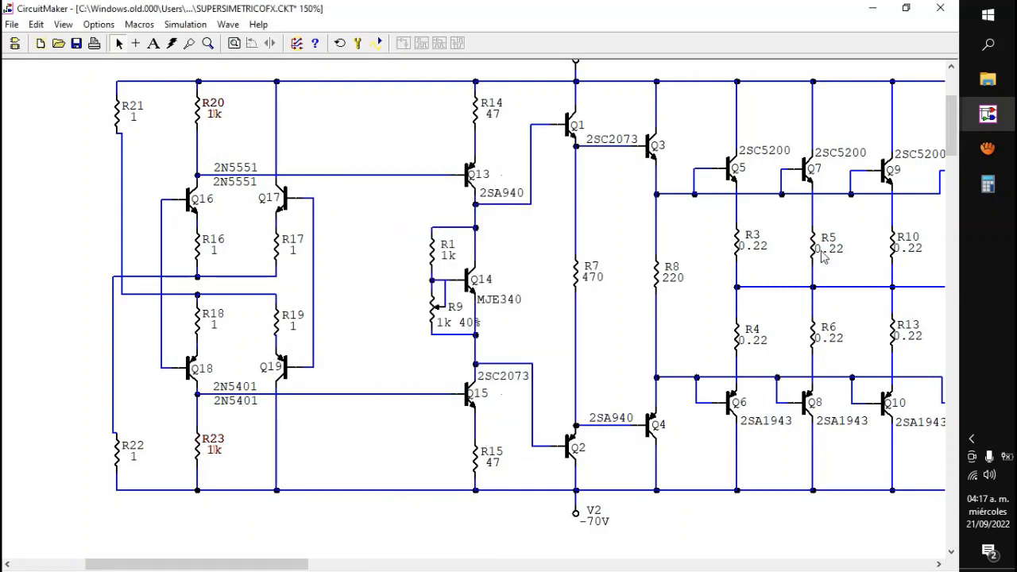
# Step: Bring back the calculator and divide the displayed 0.835 by 1000
pyautogui.click(986, 185)
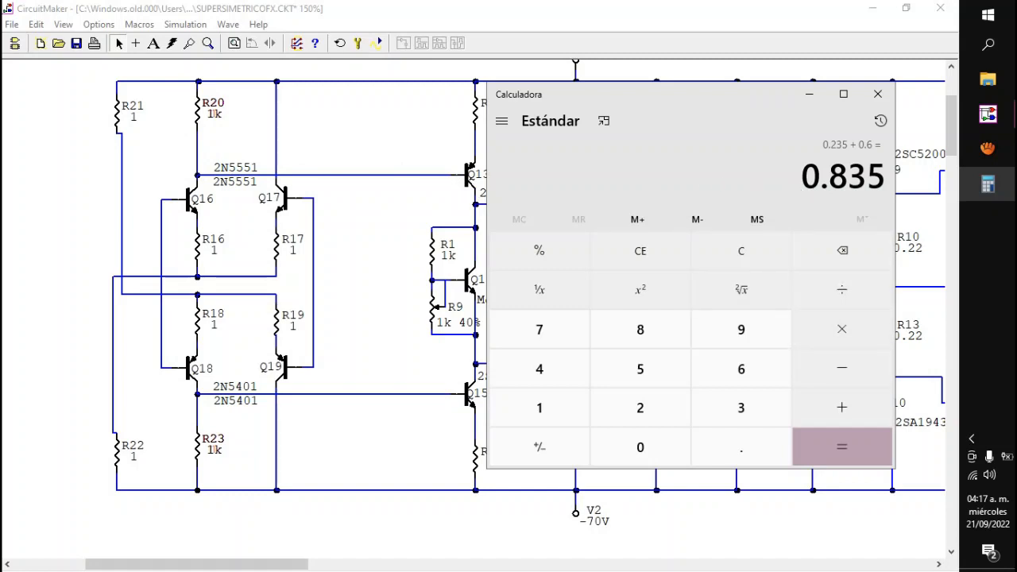
pyautogui.click(842, 290)
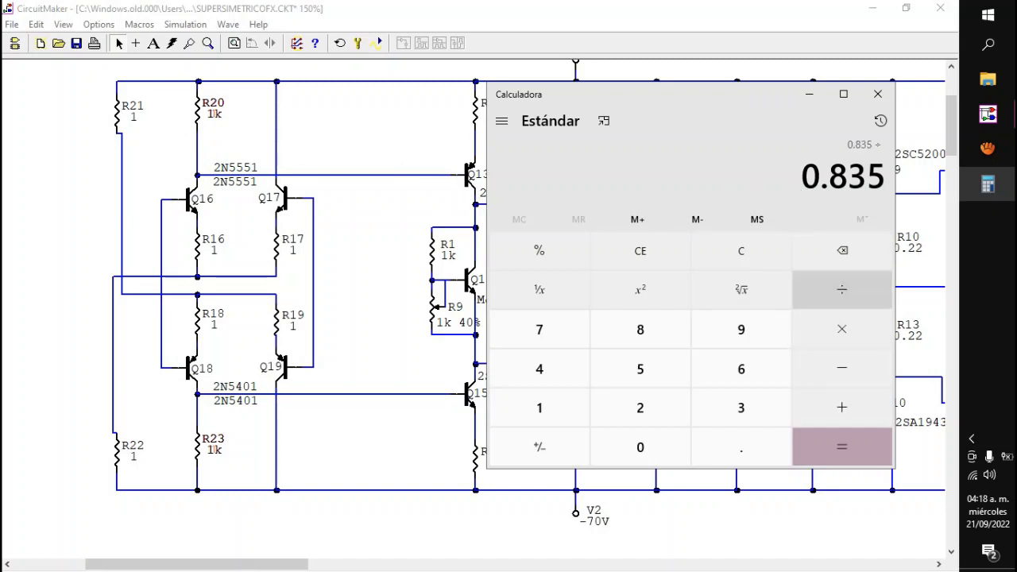
pyautogui.click(539, 408)
pyautogui.click(641, 447)
pyautogui.click(640, 447)
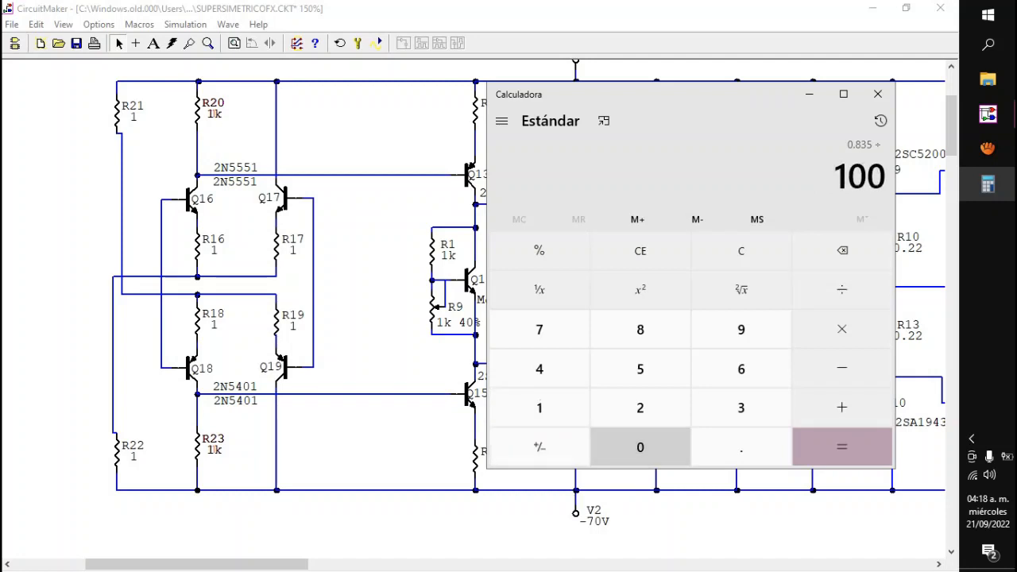
pyautogui.click(640, 448)
pyautogui.click(842, 447)
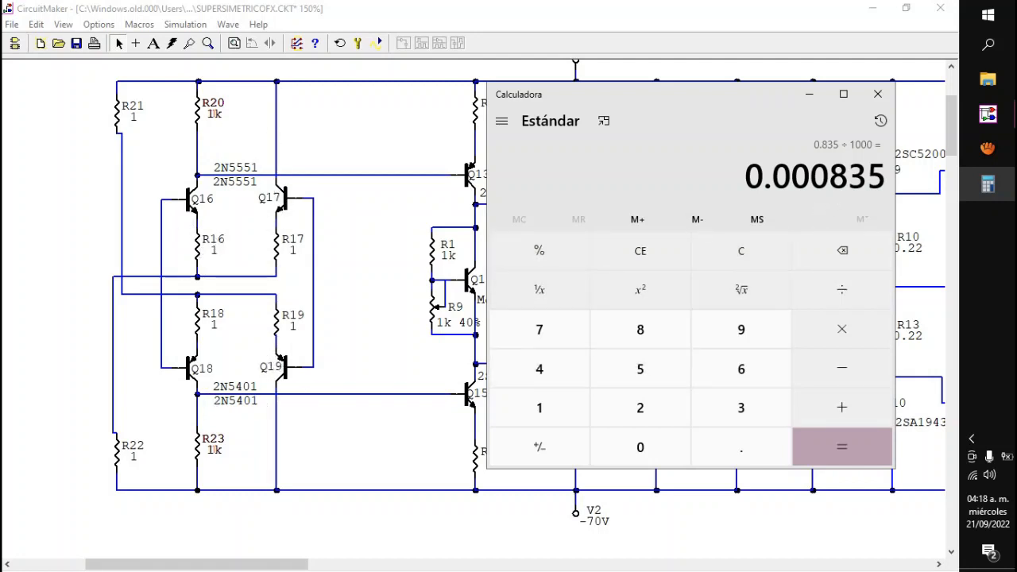
# Step: Double the current result in the calculator and move its window beside the input differential stage
pyautogui.click(841, 329)
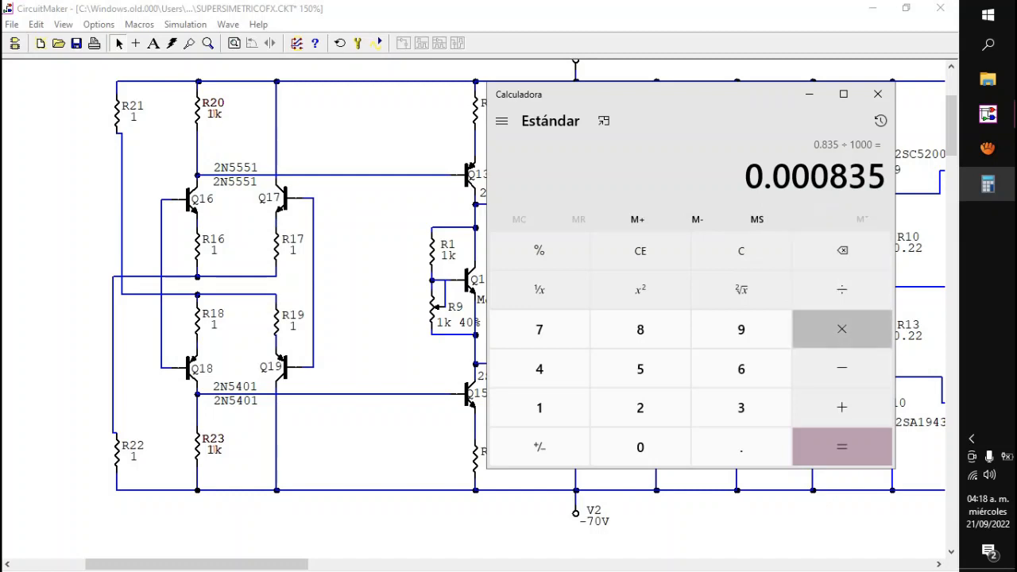
pyautogui.click(640, 407)
pyautogui.click(841, 446)
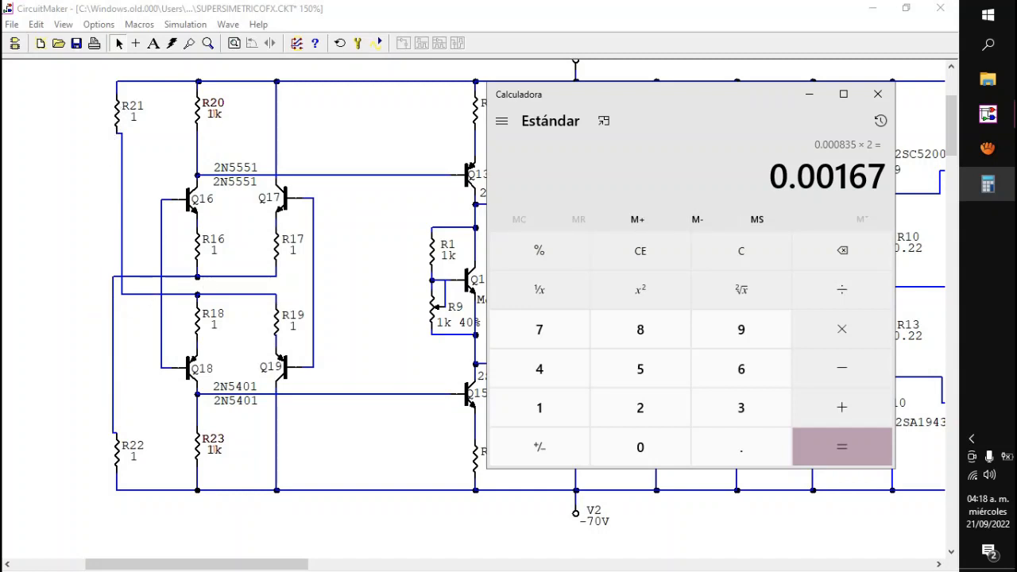
pyautogui.moveTo(556, 94); pyautogui.dragTo(409, 138)
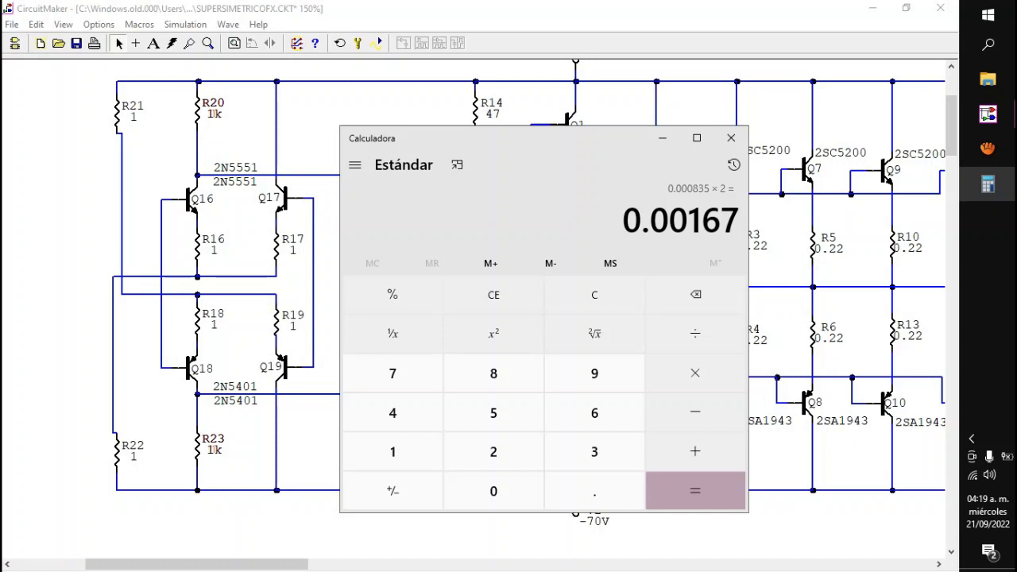
pyautogui.moveTo(517, 138); pyautogui.dragTo(495, 176)
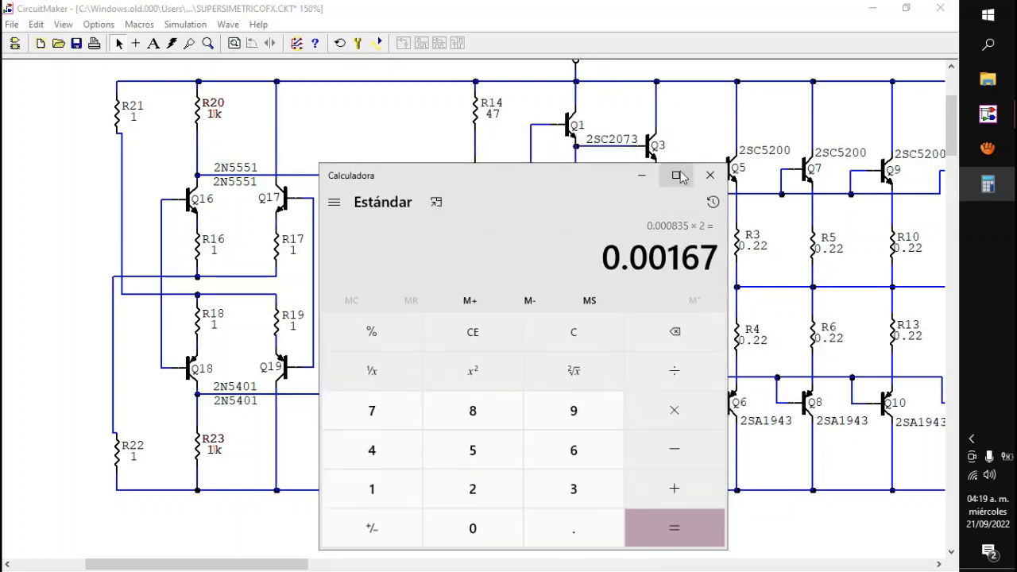
# Step: Switch to CircuitMaker to check the supply rails, and bring the calculator back over the input differential stage
pyautogui.click(988, 115)
pyautogui.scroll(3, 774, 71)
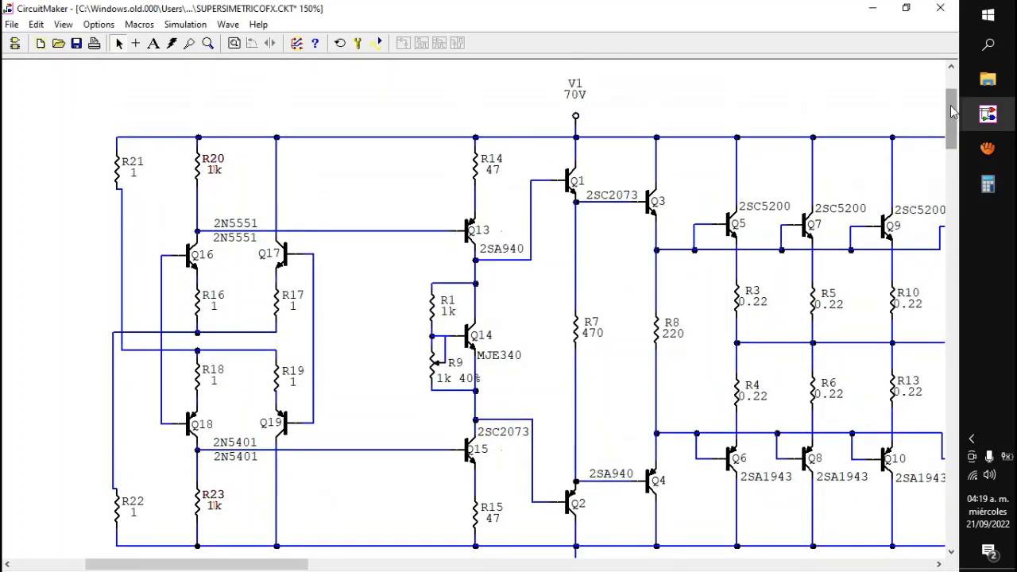
pyautogui.scroll(-3, 951, 119)
pyautogui.click(987, 184)
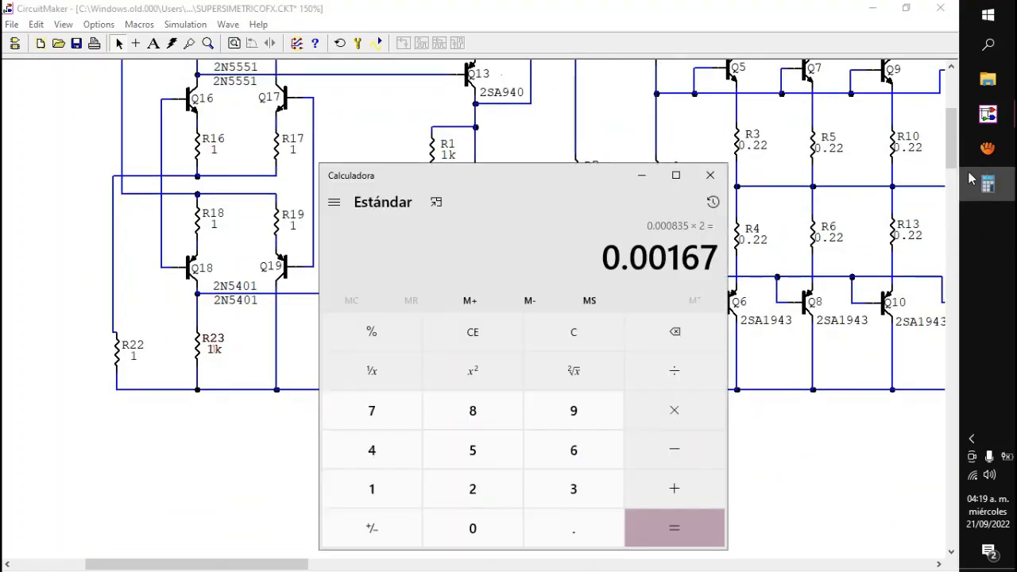
pyautogui.moveTo(556, 175); pyautogui.dragTo(335, 128)
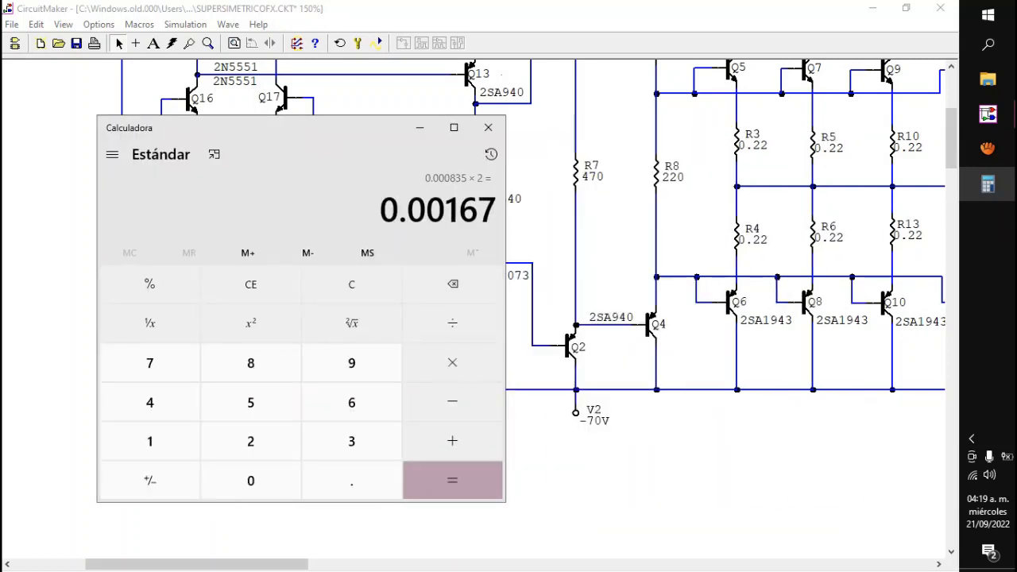
# Step: Clear the calculator and divide 70 by 0.0016 to find the tail resistor value
pyautogui.click(250, 284)
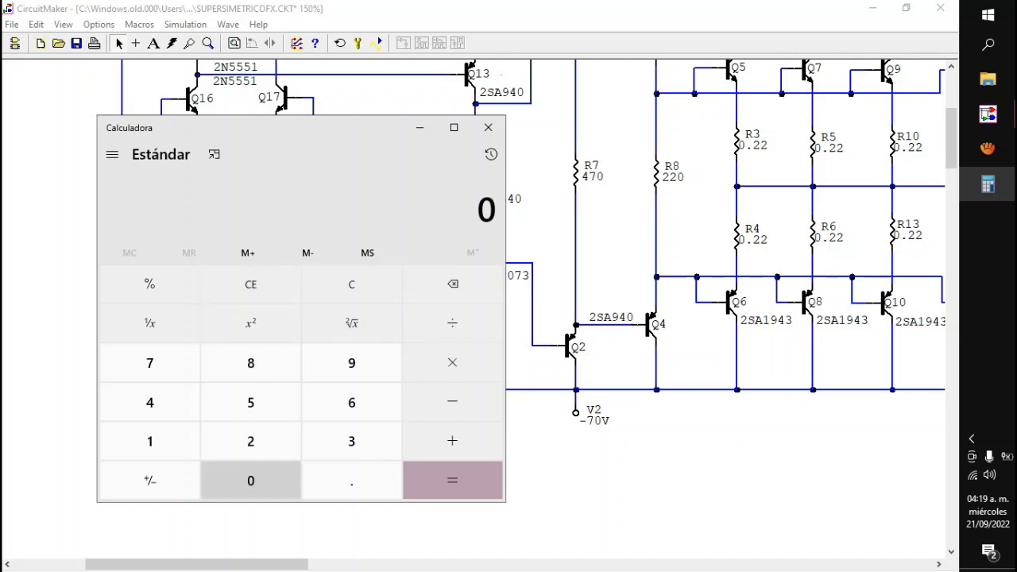
pyautogui.click(149, 363)
pyautogui.click(250, 481)
pyautogui.click(452, 324)
pyautogui.click(351, 480)
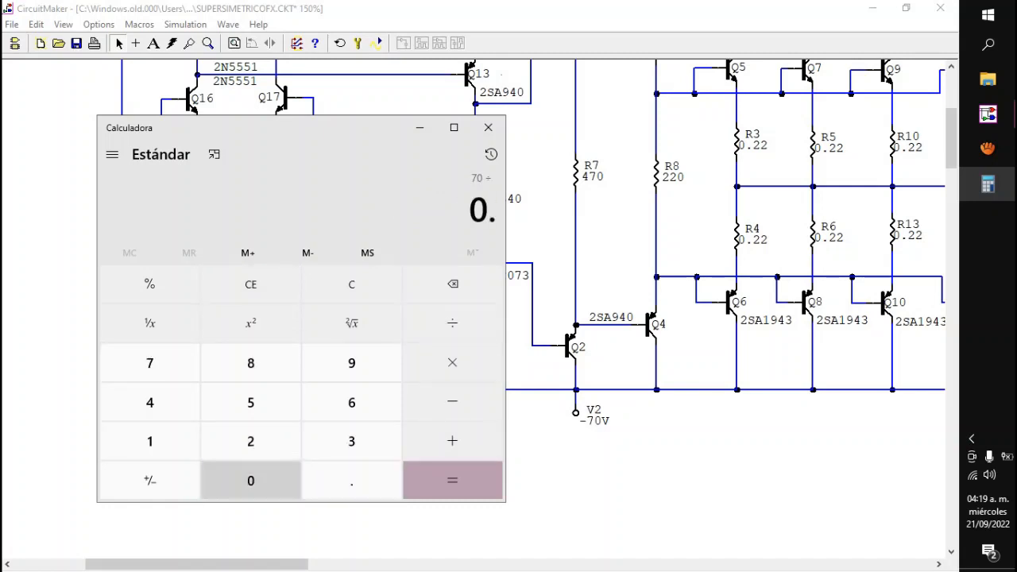
pyautogui.click(250, 481)
pyautogui.click(251, 480)
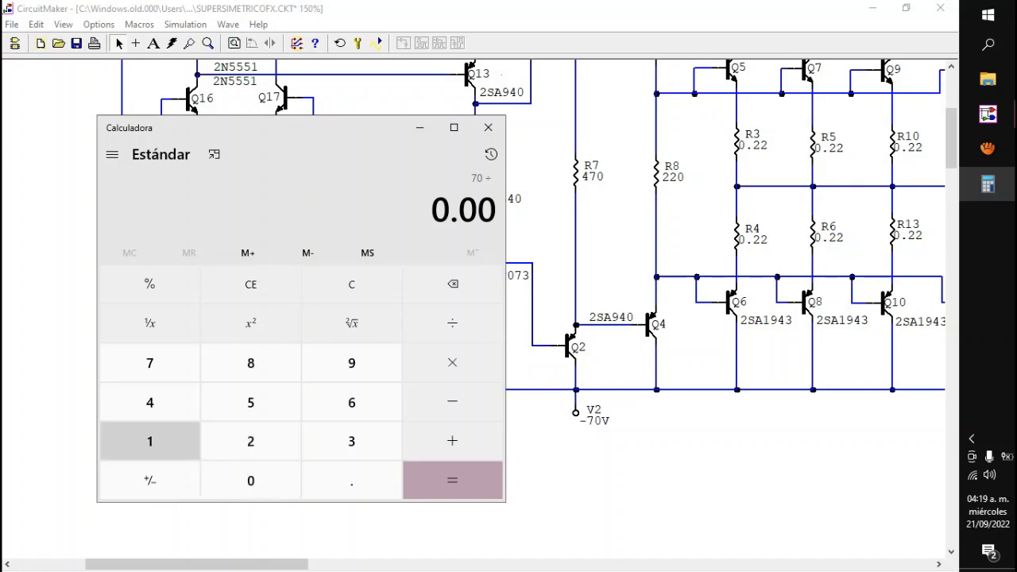
pyautogui.click(149, 441)
pyautogui.click(351, 402)
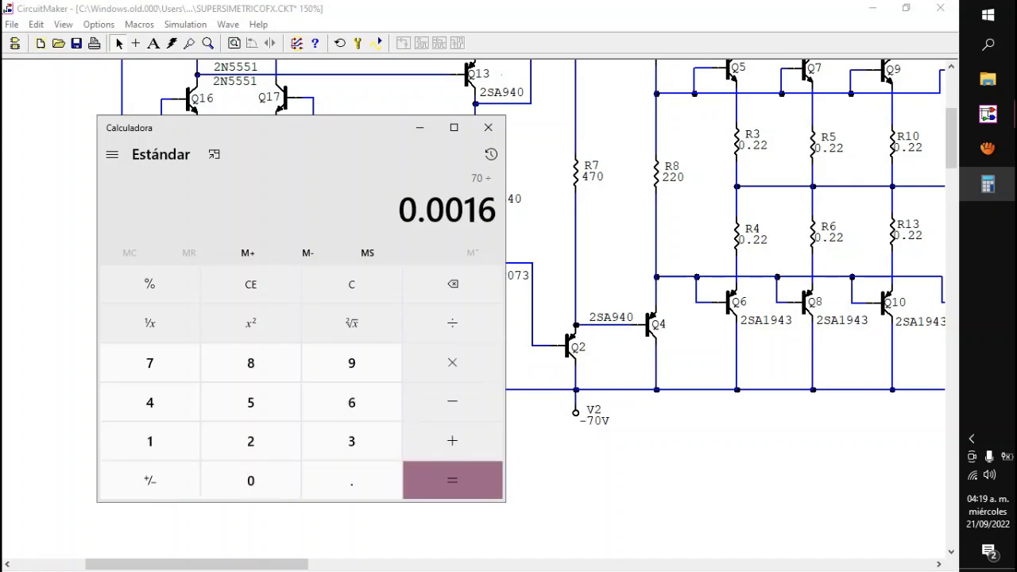
pyautogui.click(452, 480)
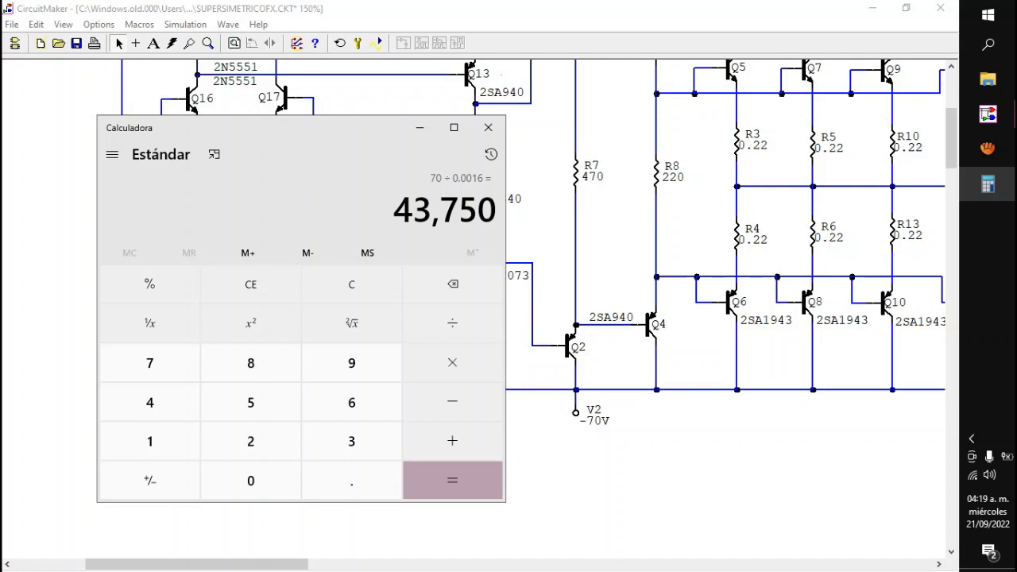
# Step: Move the calculator clear of the input differential stage and minimize it
pyautogui.moveTo(262, 127); pyautogui.dragTo(571, 144)
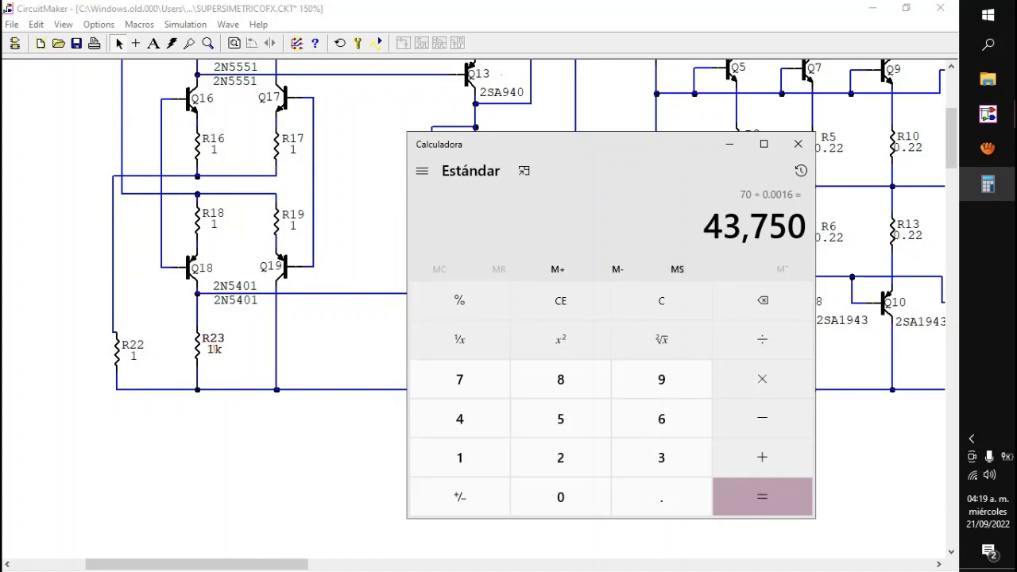
pyautogui.moveTo(711, 144); pyautogui.dragTo(664, 163)
pyautogui.click(702, 163)
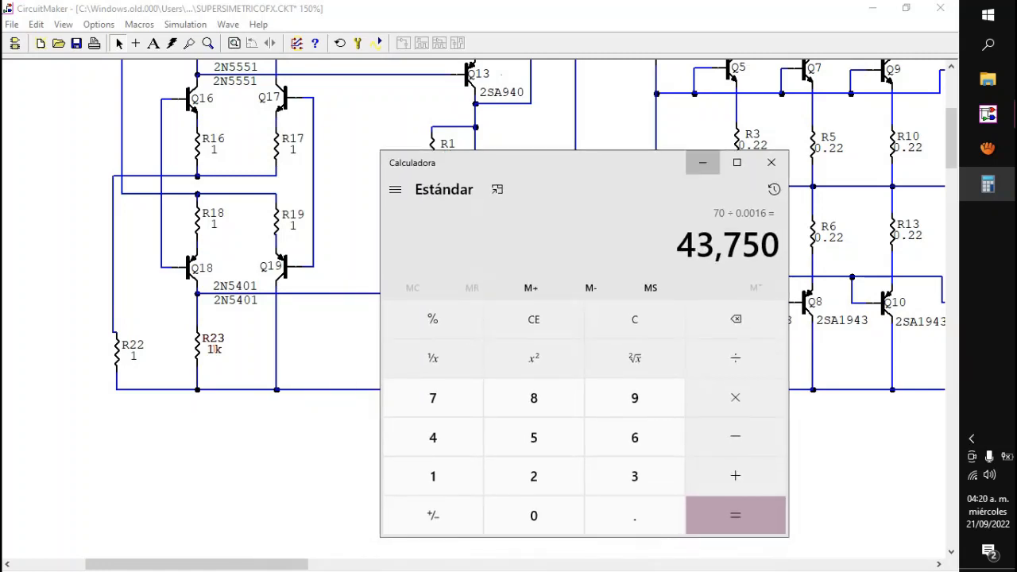
# Step: Set the values of tail resistors R21 and R22 to 47k and clear the selection
pyautogui.moveTo(953, 149); pyautogui.dragTo(953, 131)
pyautogui.doubleClick(128, 143)
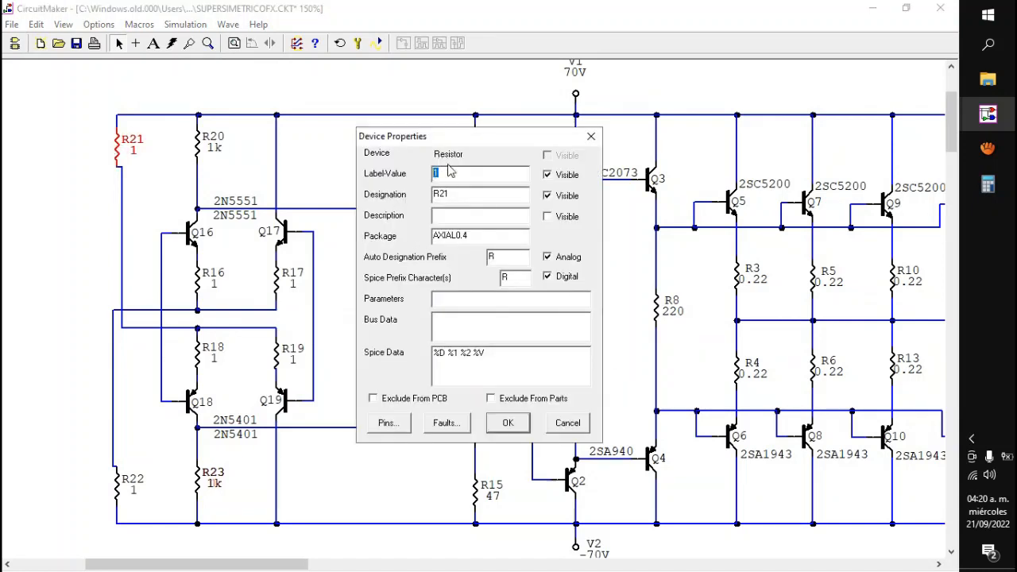
pyautogui.write('47k')
pyautogui.click(506, 421)
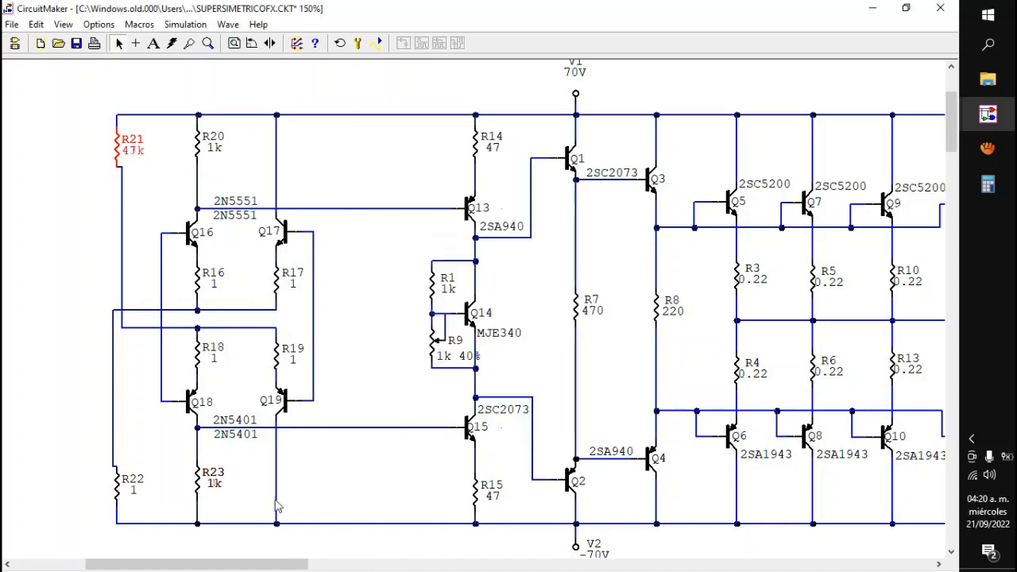
pyautogui.doubleClick(125, 502)
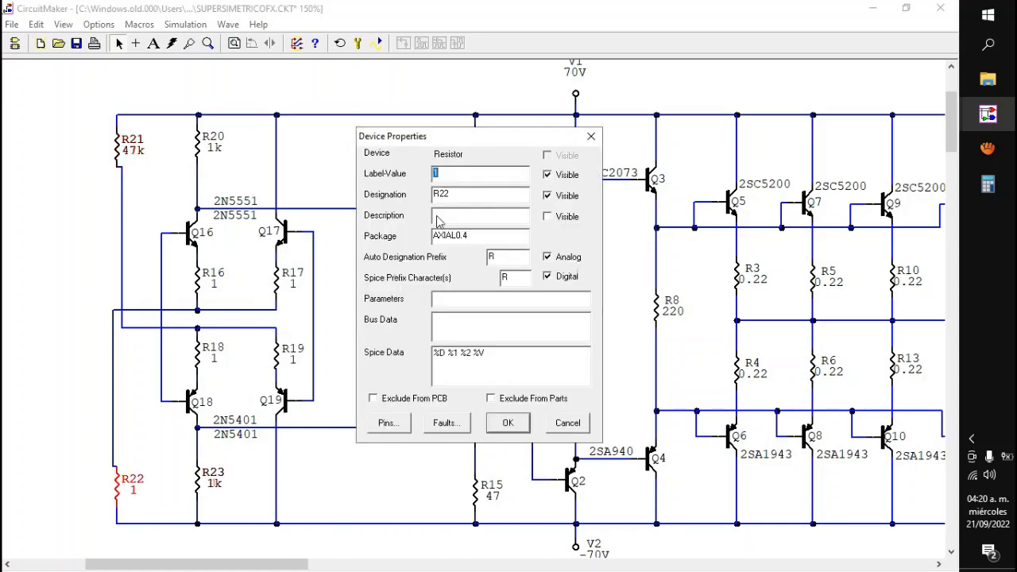
pyautogui.write('47k')
pyautogui.press('Return')
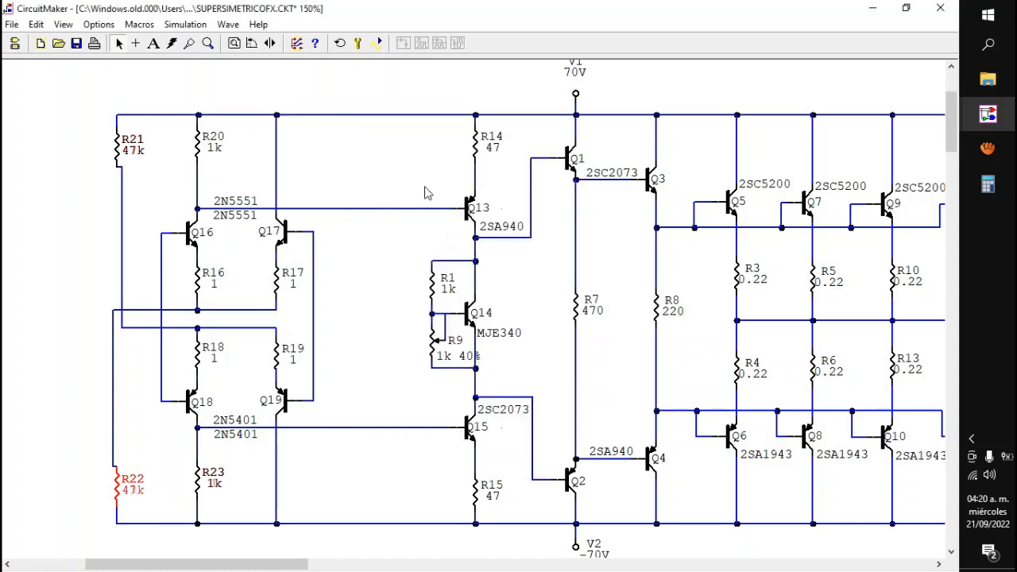
pyautogui.click(424, 191)
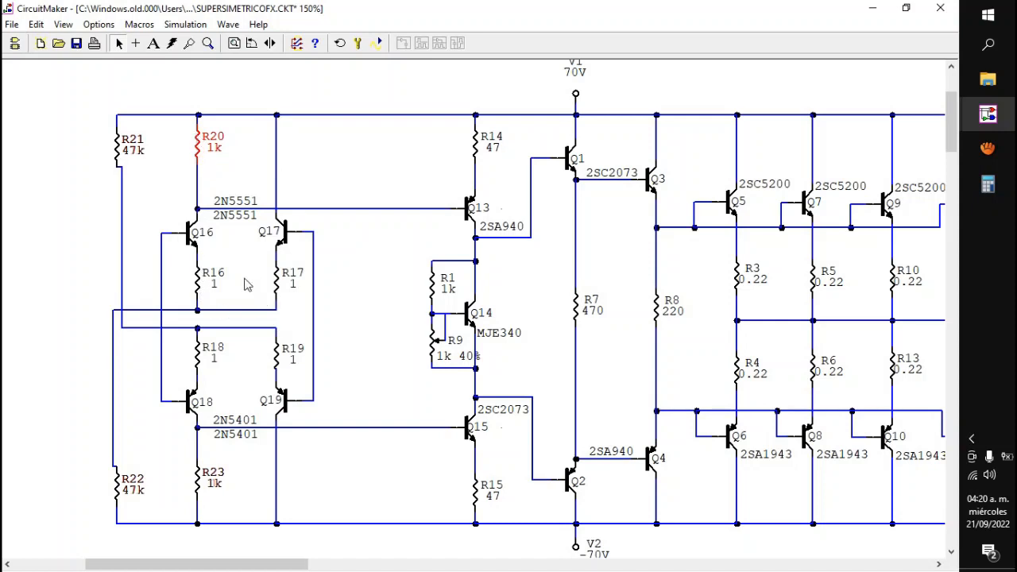
# Step: Highlight R21 and R22, select the Q13, Q14 and Q15 column from R14 to R15, and clear the selection
pyautogui.click(116, 146)
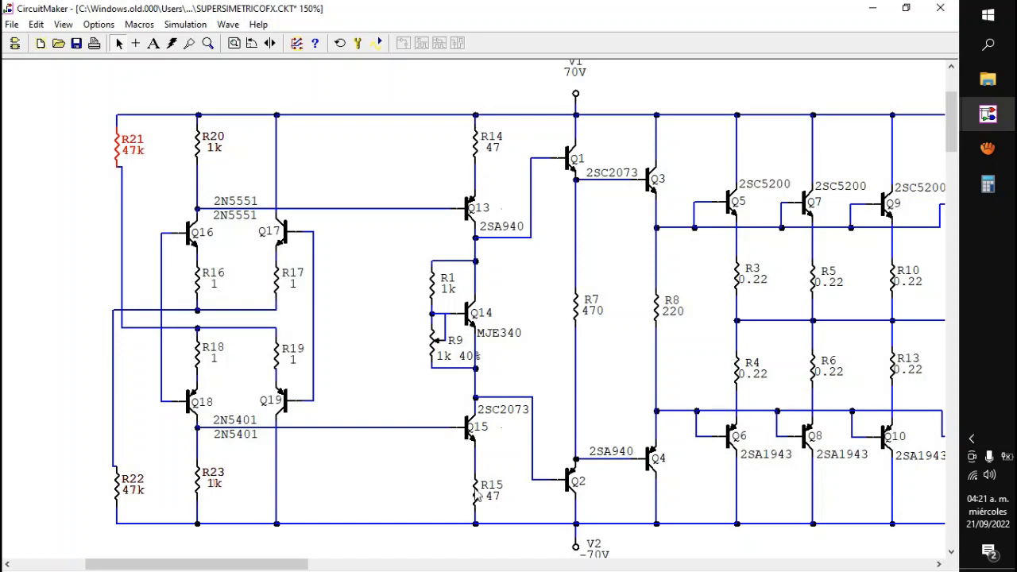
pyautogui.click(429, 165)
pyautogui.click(119, 152)
pyautogui.click(119, 492)
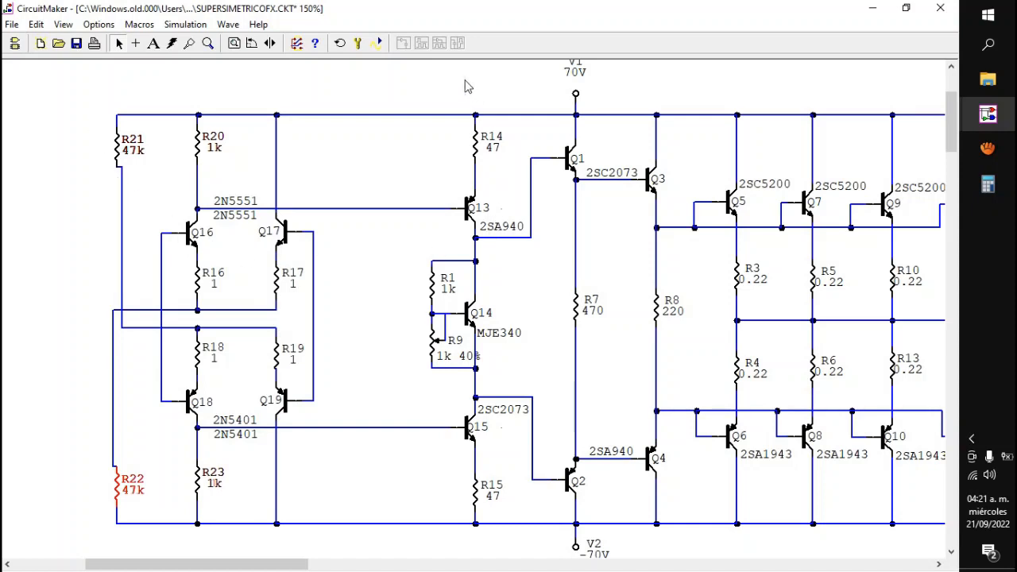
pyautogui.moveTo(419, 85); pyautogui.dragTo(501, 539)
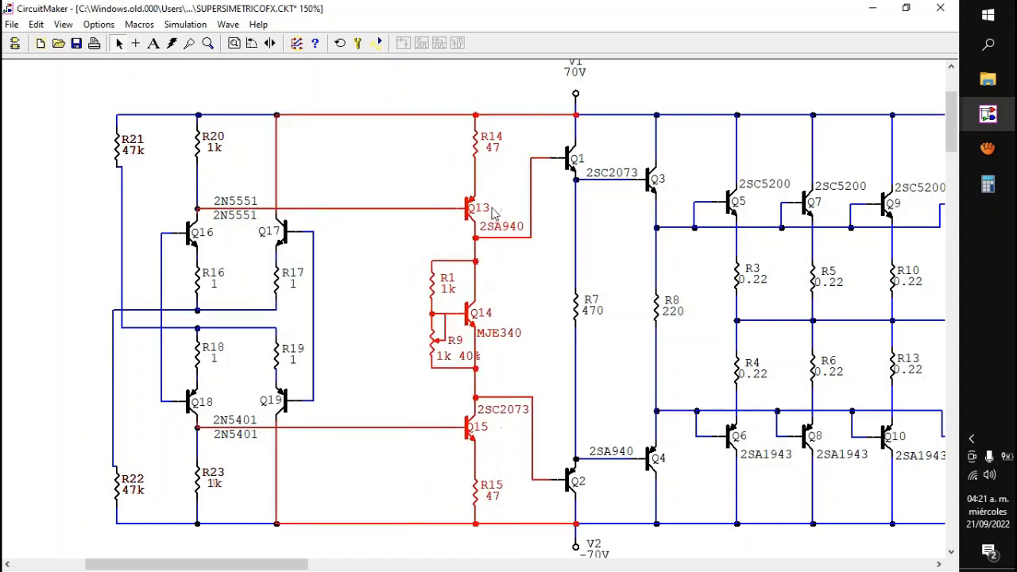
pyautogui.click(413, 168)
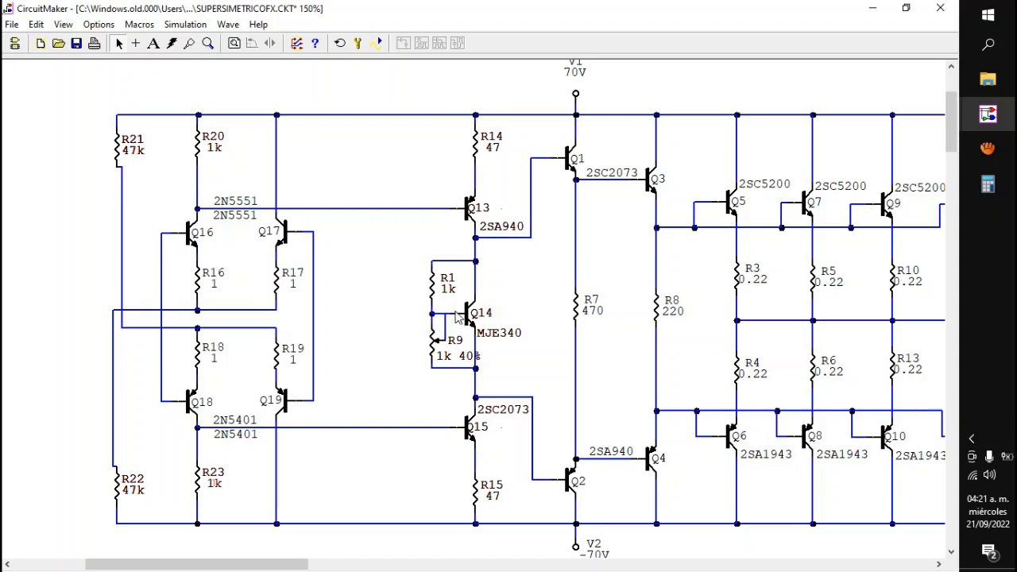
# Step: Highlight the Q14 bias network with R1 and R9 and the full column from R14 to R15, and clear the selection
pyautogui.moveTo(409, 253); pyautogui.dragTo(514, 389)
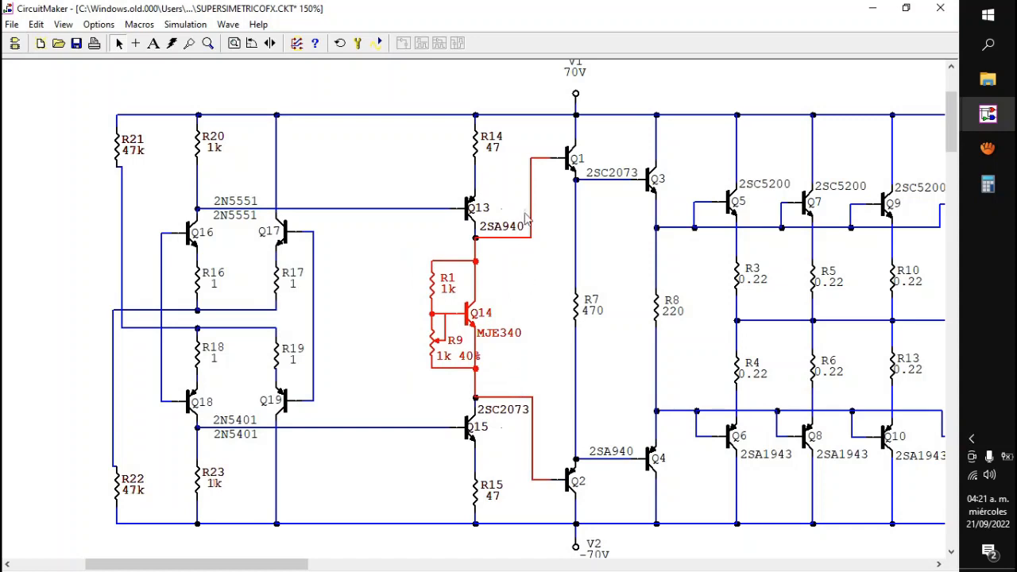
pyautogui.moveTo(436, 83); pyautogui.dragTo(504, 540)
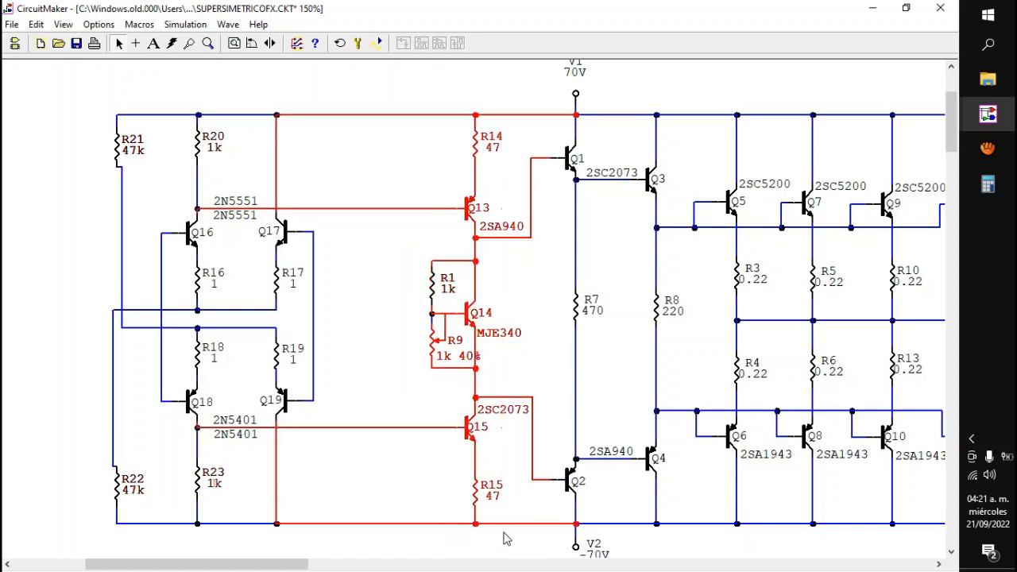
pyautogui.click(404, 172)
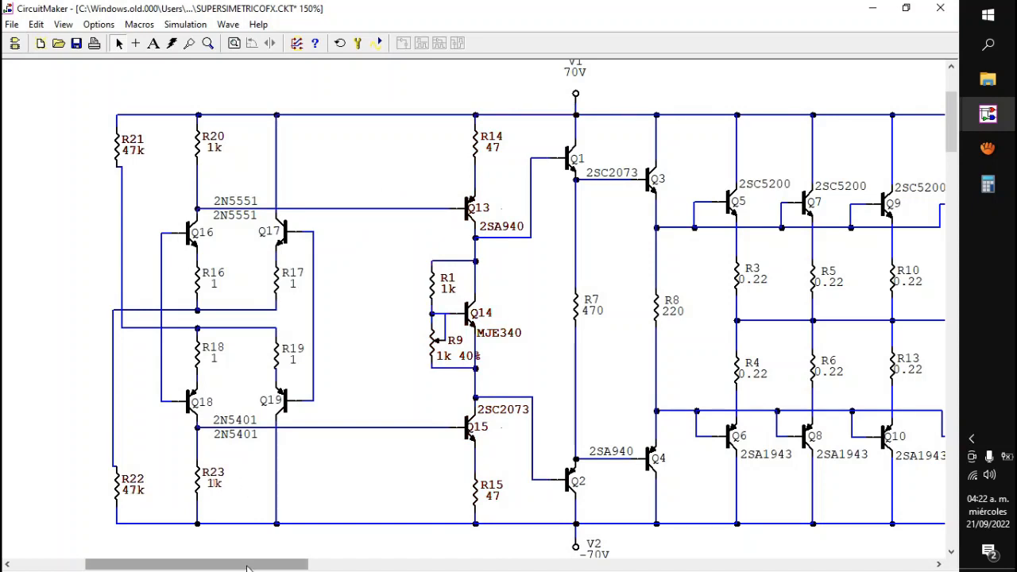
# Step: Duplicate resistor R21 and place the 47k copy in the empty area beside the Q16 and Q18 input pair
pyautogui.click(120, 148)
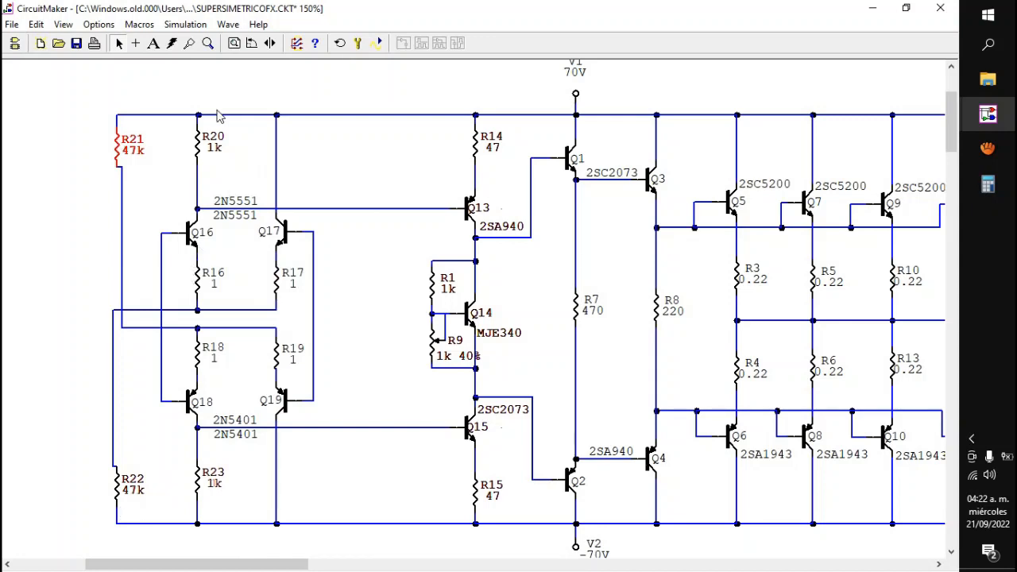
pyautogui.moveTo(257, 564); pyautogui.dragTo(212, 565)
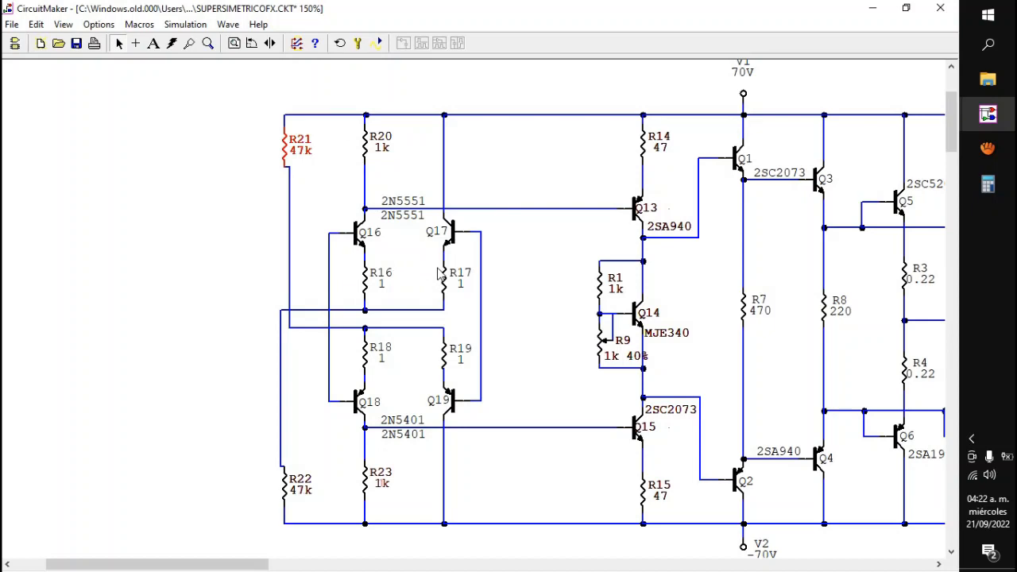
pyautogui.moveTo(257, 564); pyautogui.dragTo(270, 567)
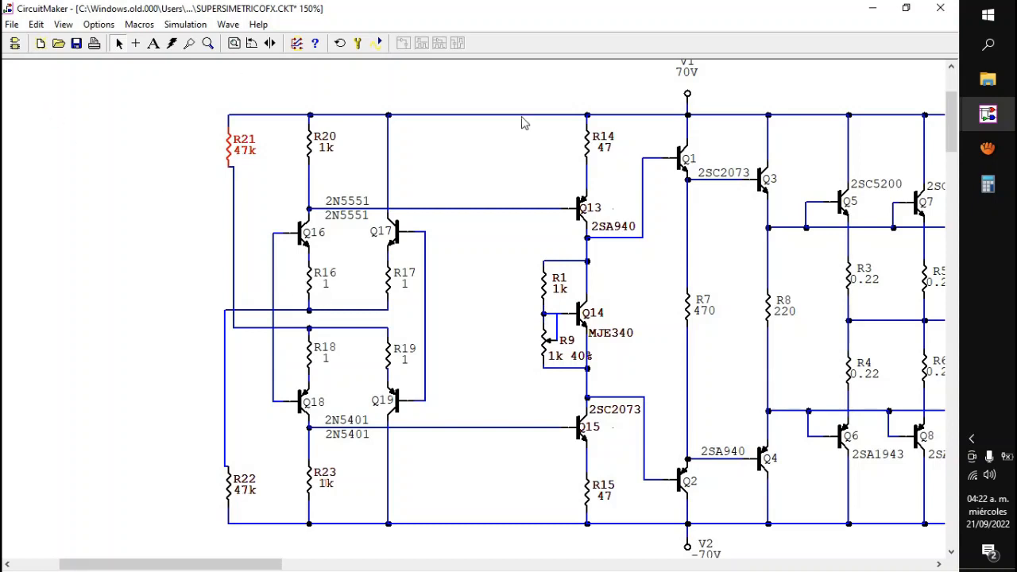
pyautogui.rightClick(232, 146)
pyautogui.click(272, 323)
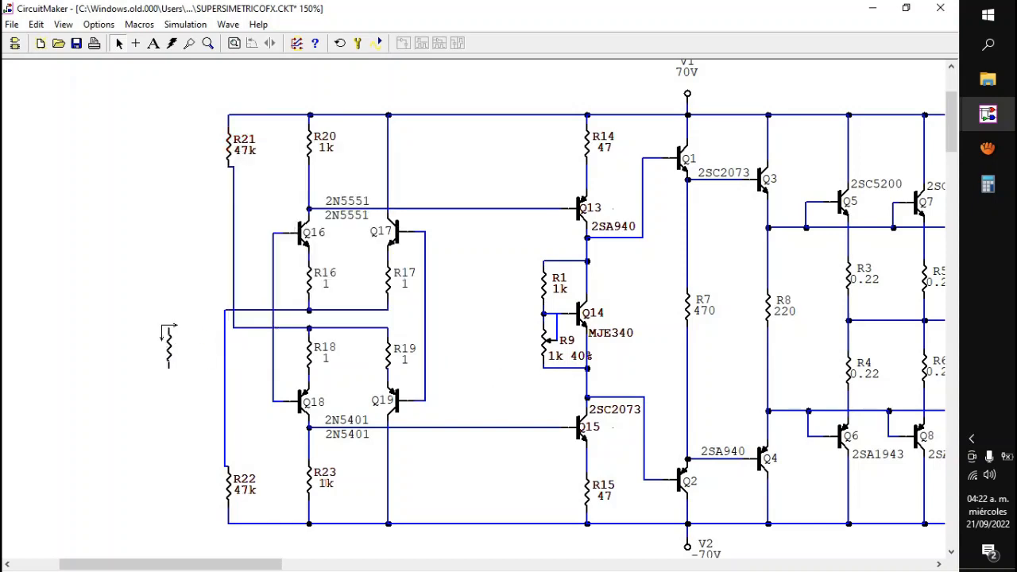
pyautogui.click(164, 325)
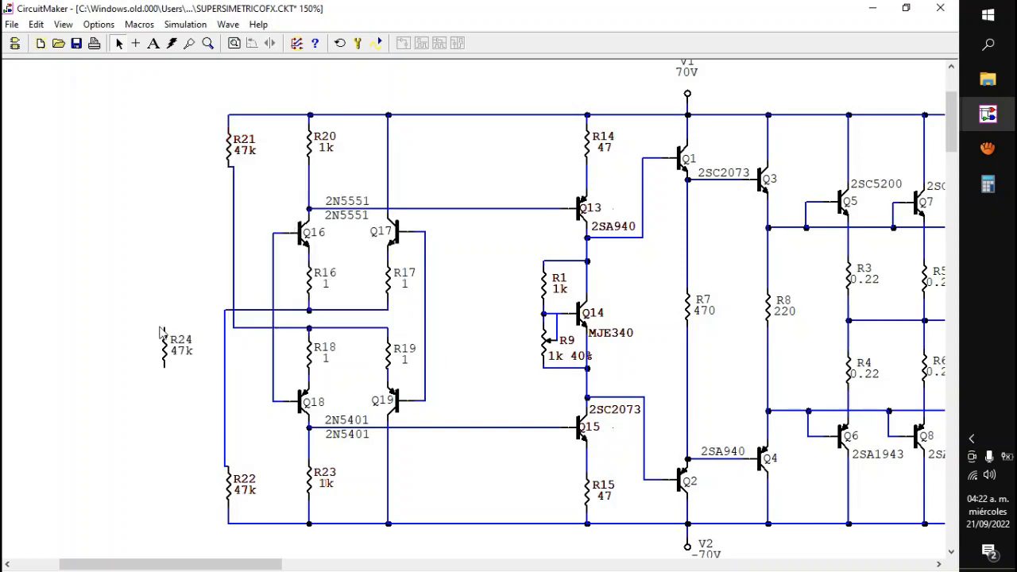
# Step: Wire the upper end of R24 to the line joining the bases of Q16 and Q18
pyautogui.click(136, 43)
pyautogui.moveTo(164, 326); pyautogui.dragTo(272, 302)
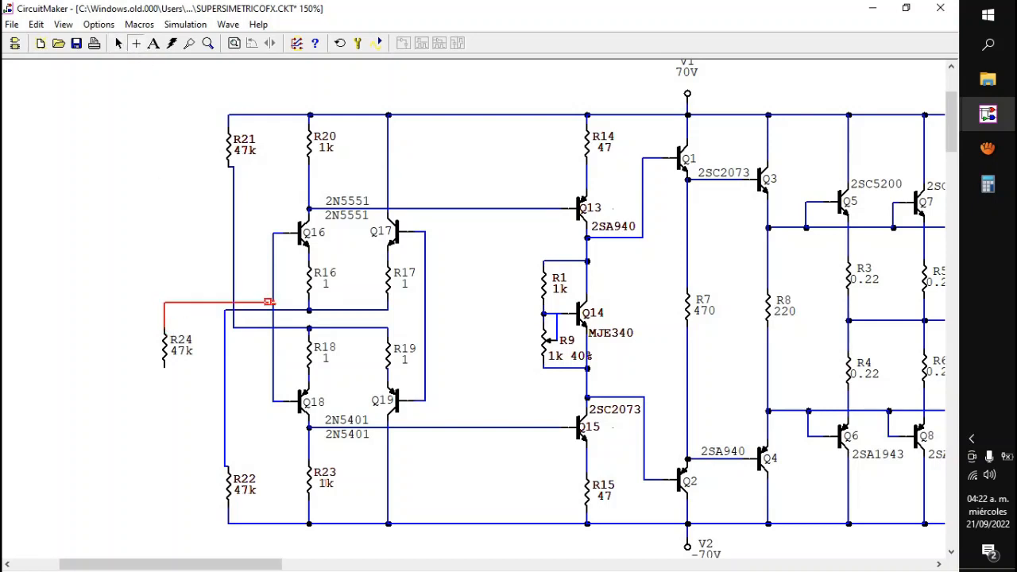
pyautogui.click(118, 43)
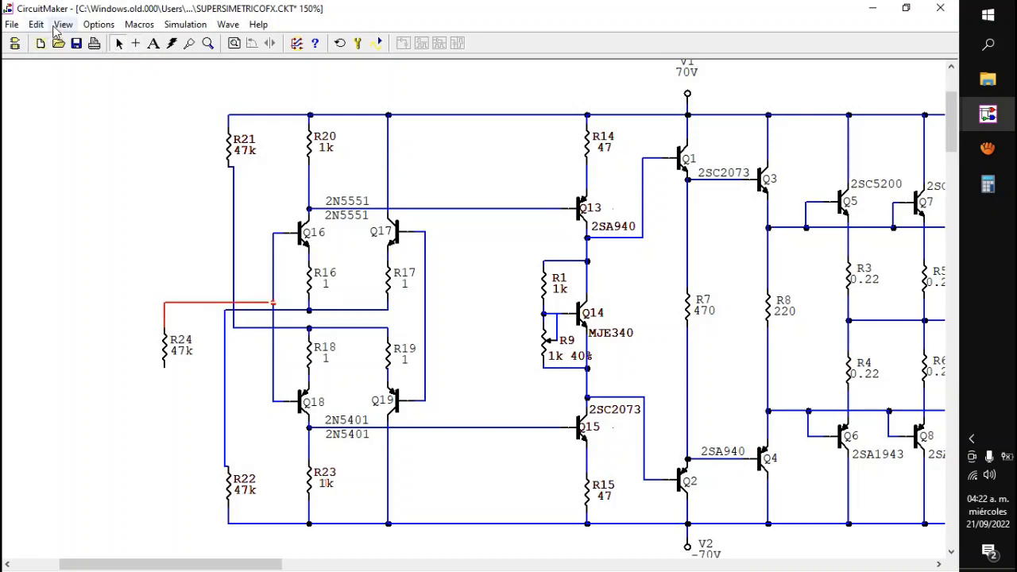
# Step: Duplicate the ground symbol below the speaker network and attach the copy to the lower end of R24
pyautogui.moveTo(208, 564); pyautogui.dragTo(338, 556)
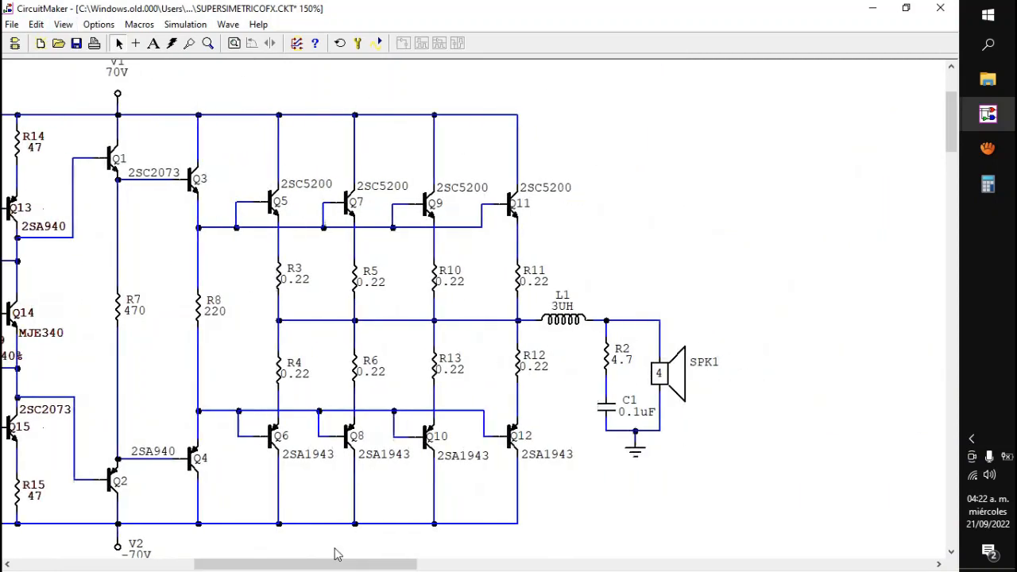
pyautogui.rightClick(639, 453)
pyautogui.click(663, 444)
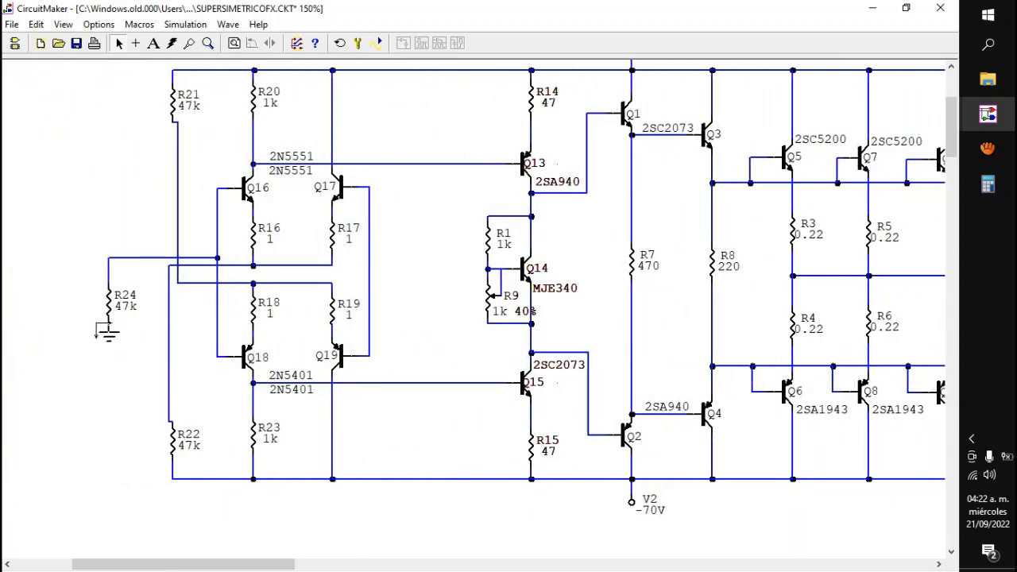
pyautogui.click(101, 346)
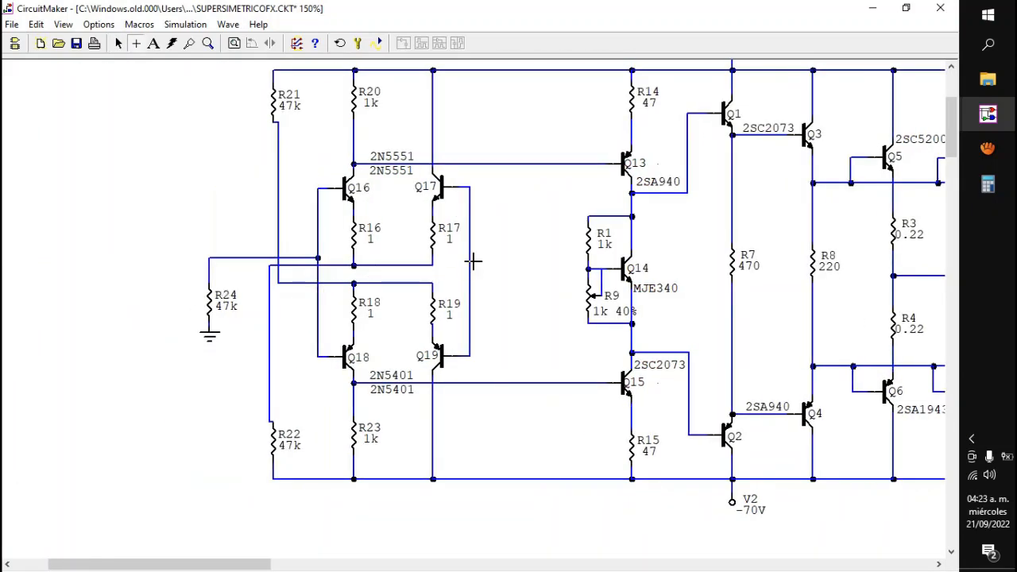
pyautogui.click(119, 43)
# Step: Duplicate R21 as a second 47k resistor, rotate it 90 degrees and attach it to the line joining the bases of Q17 and Q19
pyautogui.rightClick(277, 103)
pyautogui.click(327, 284)
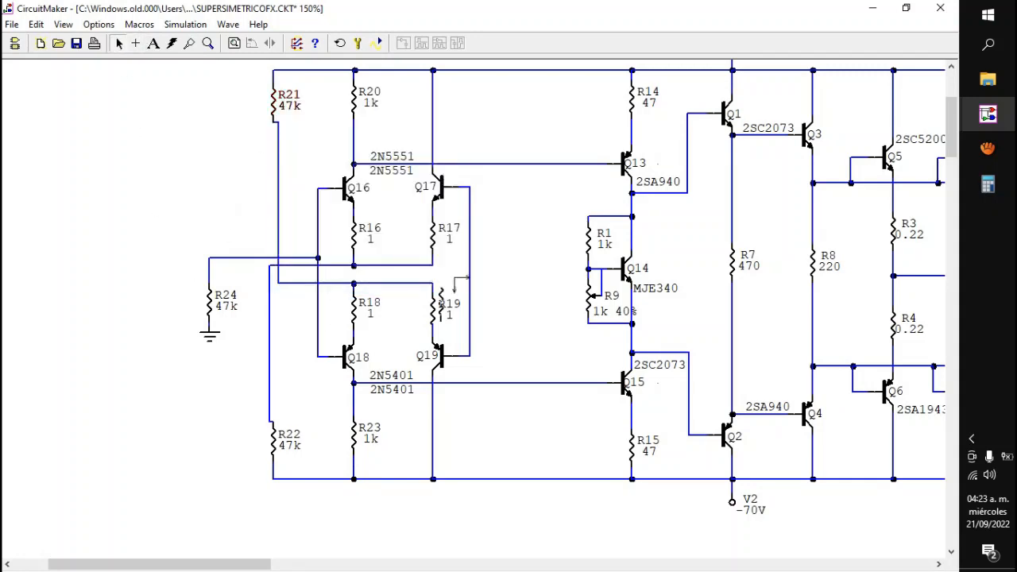
pyautogui.click(523, 282)
pyautogui.rightClick(525, 282)
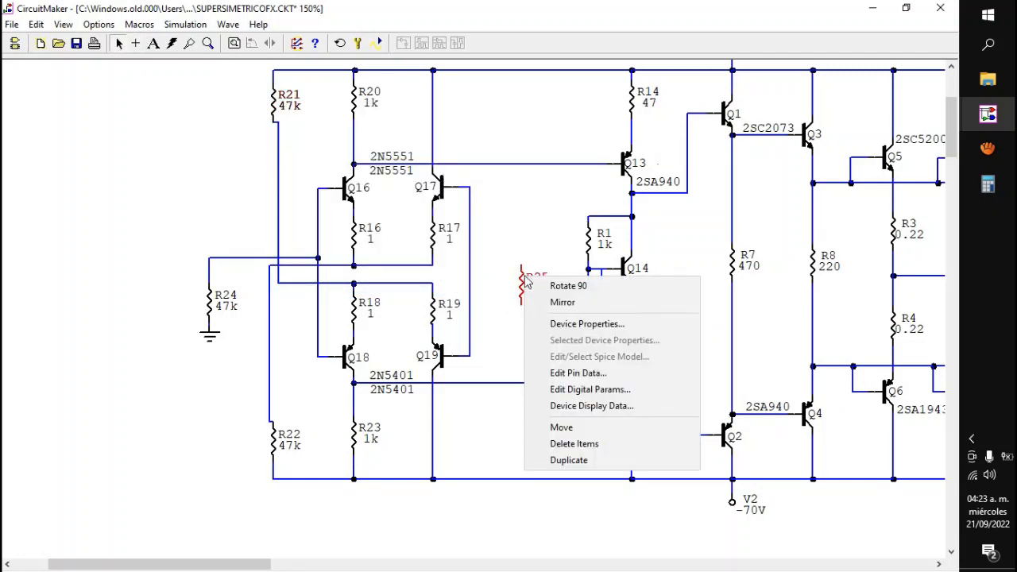
pyautogui.click(540, 292)
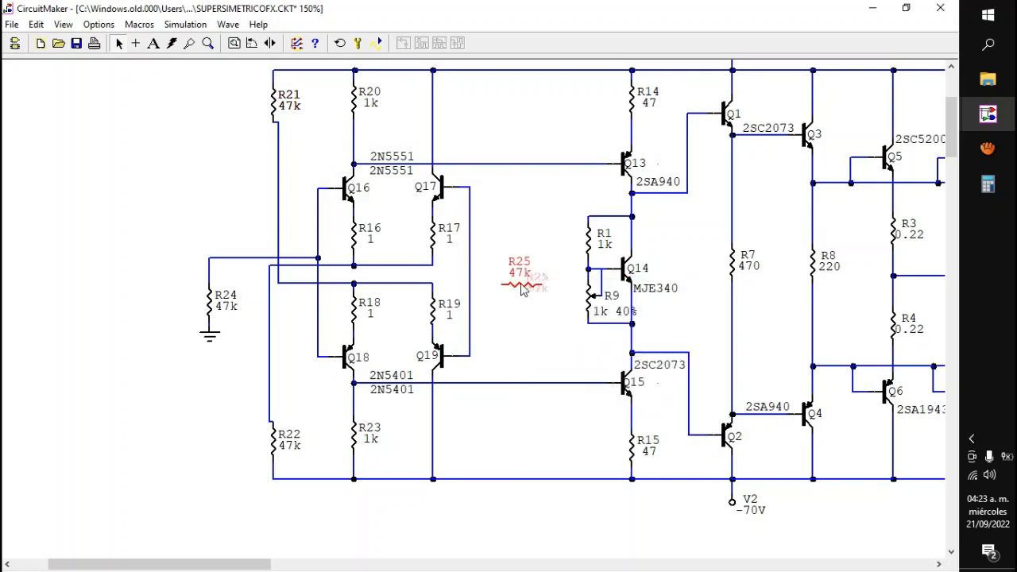
pyautogui.moveTo(521, 289)
pyautogui.mouseDown()
pyautogui.moveTo(488, 277)
pyautogui.moveTo(489, 267)
pyautogui.mouseUp()
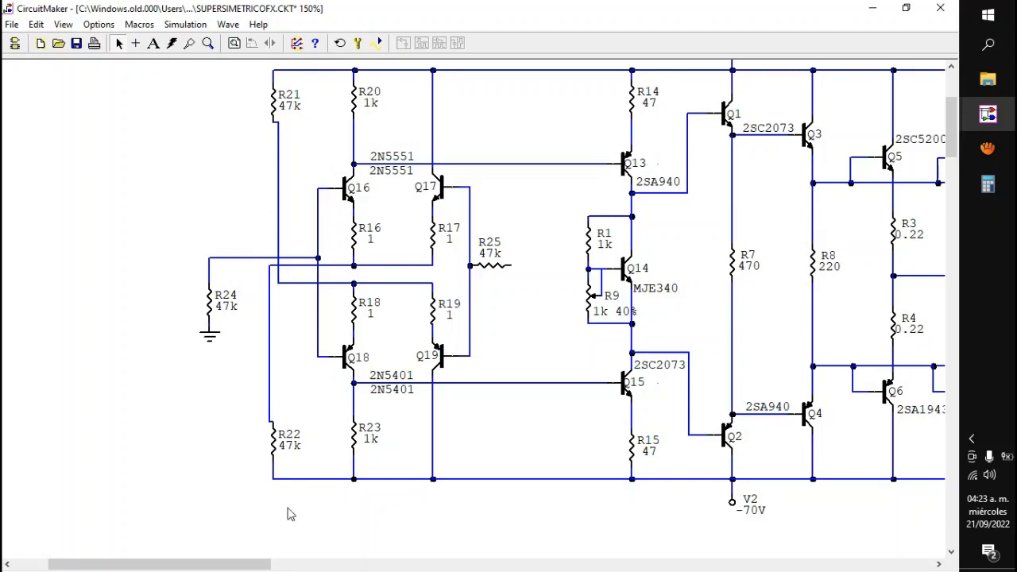
# Step: Shift R25 away from the base line, wire its free end to the output node between R3 and R4, and straighten the wire
pyautogui.moveTo(254, 562); pyautogui.dragTo(292, 563)
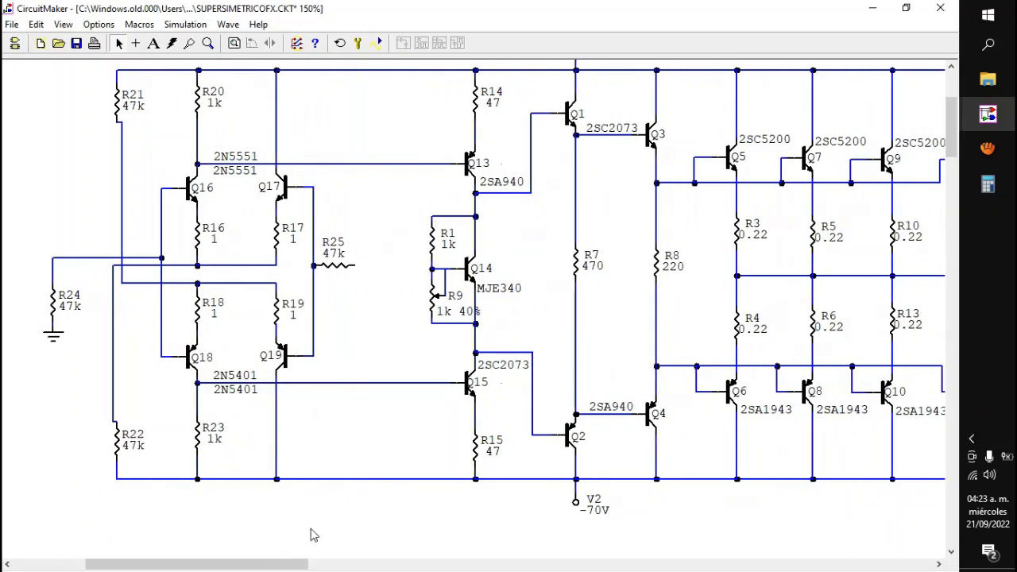
pyautogui.moveTo(337, 270); pyautogui.dragTo(349, 270)
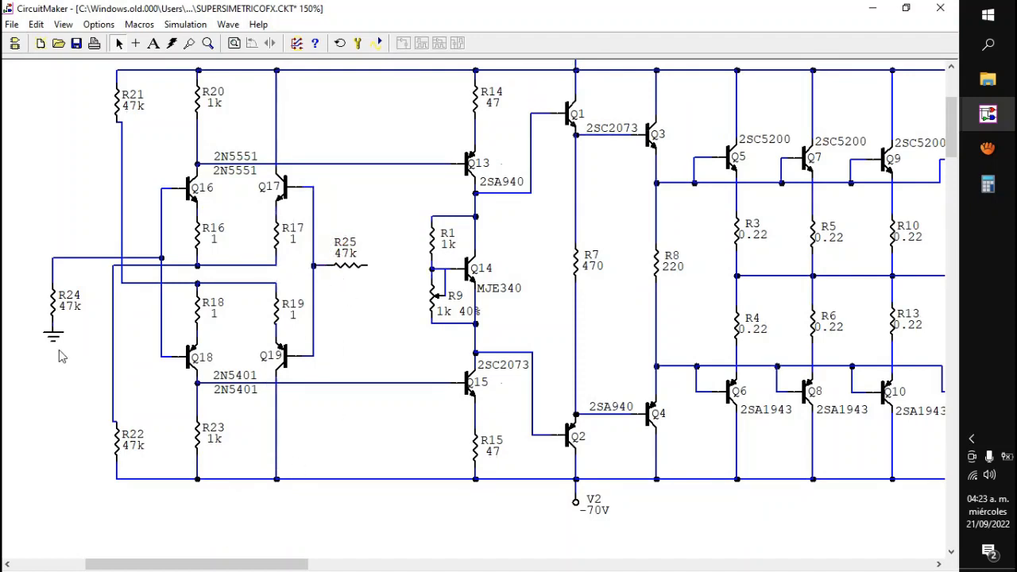
pyautogui.click(135, 43)
pyautogui.moveTo(365, 264); pyautogui.dragTo(736, 275)
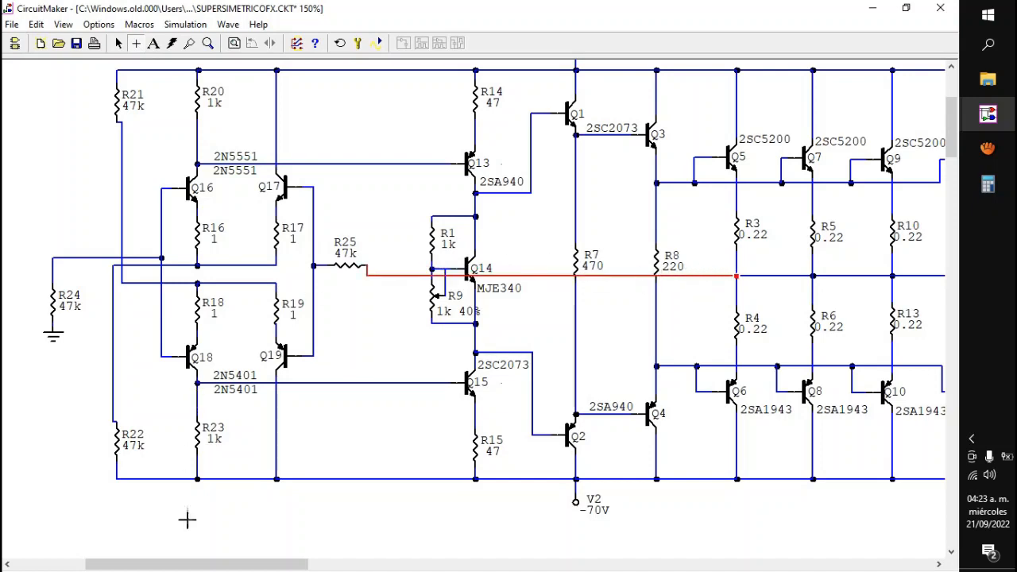
pyautogui.moveTo(208, 564); pyautogui.dragTo(224, 564)
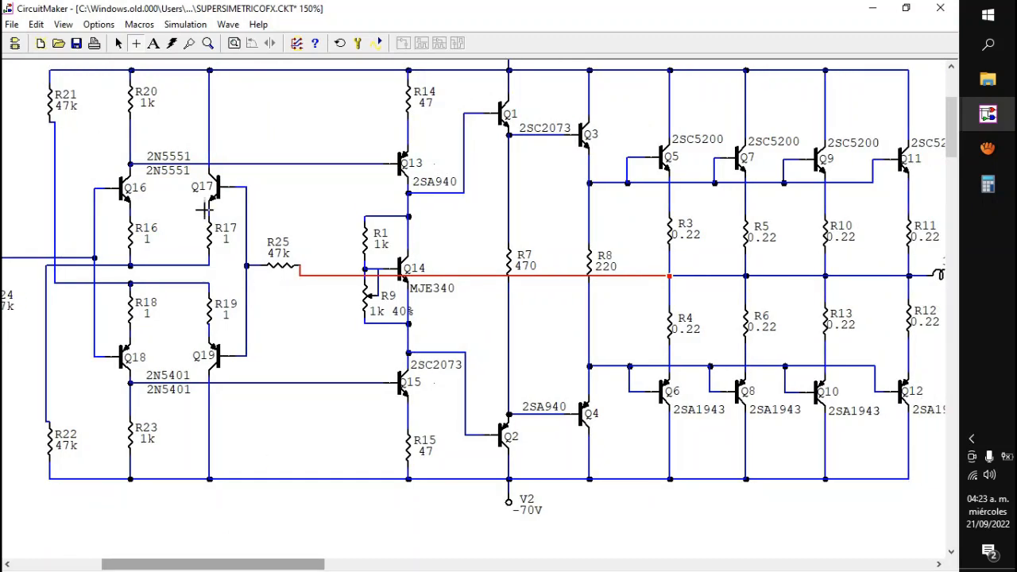
pyautogui.click(119, 43)
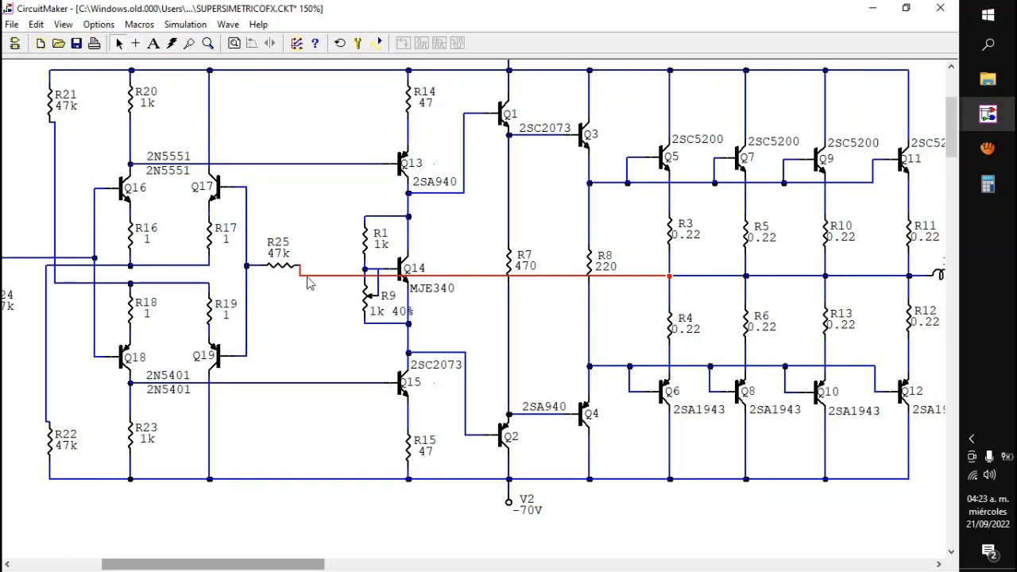
pyautogui.moveTo(308, 278)
pyautogui.mouseDown()
pyautogui.moveTo(308, 264)
pyautogui.moveTo(280, 274)
pyautogui.moveTo(296, 266)
pyautogui.mouseUp()
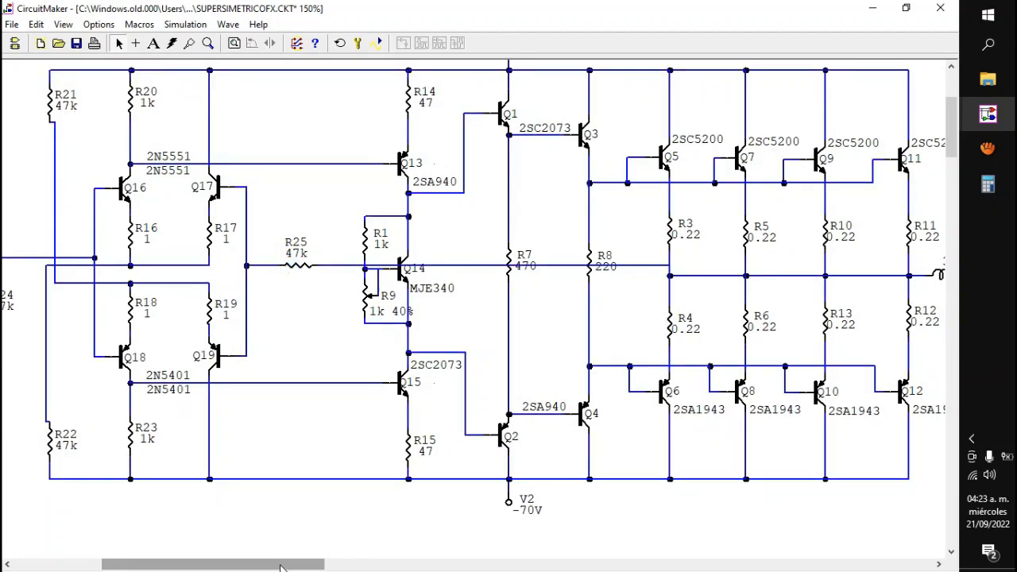
# Step: Highlight the R14 to R15 column, run the simulation, probe R14's current in the transient and operating point results, and stop it
pyautogui.moveTo(280, 567); pyautogui.dragTo(249, 567)
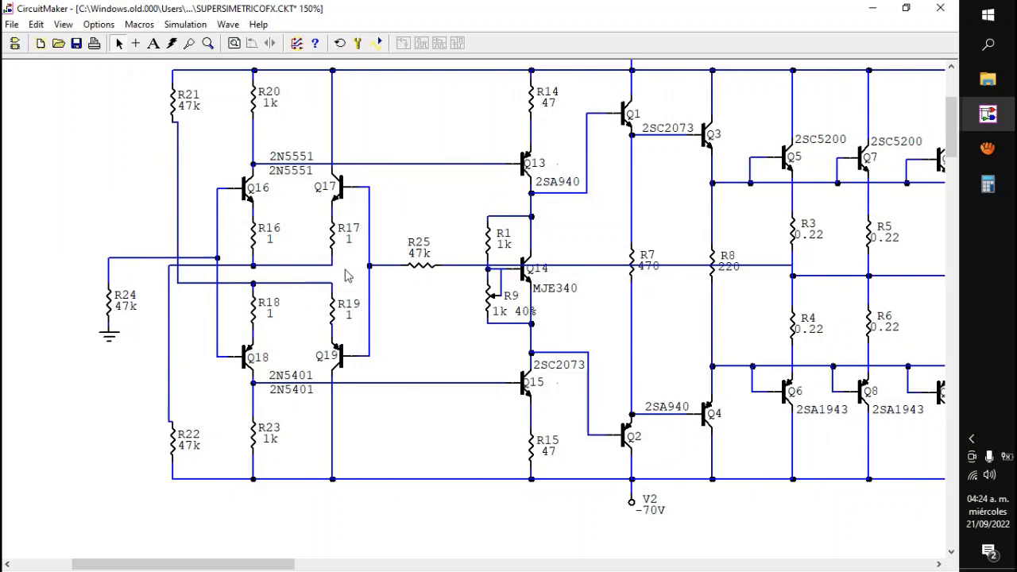
pyautogui.moveTo(242, 565); pyautogui.dragTo(254, 564)
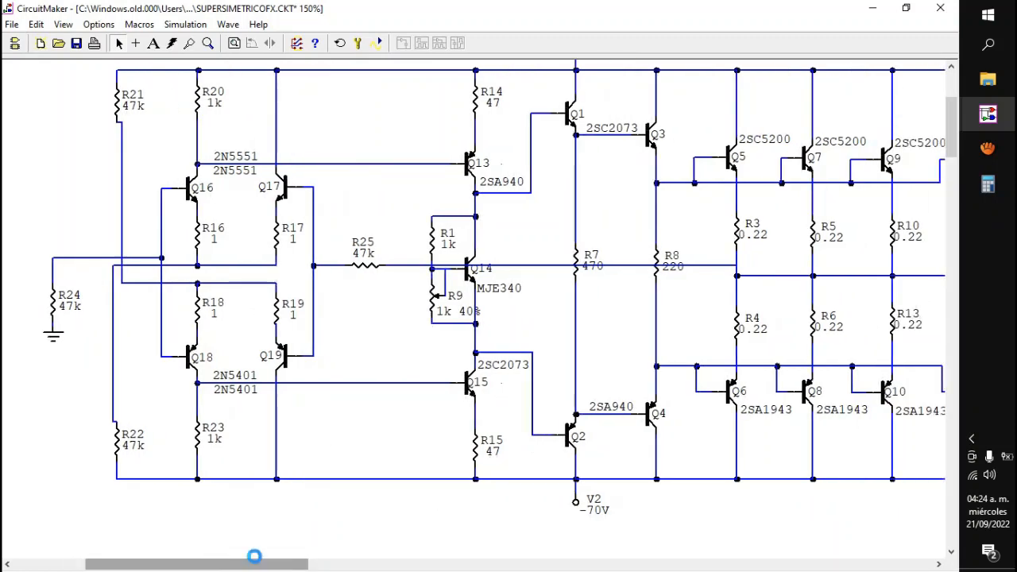
pyautogui.moveTo(950, 136); pyautogui.dragTo(949, 130)
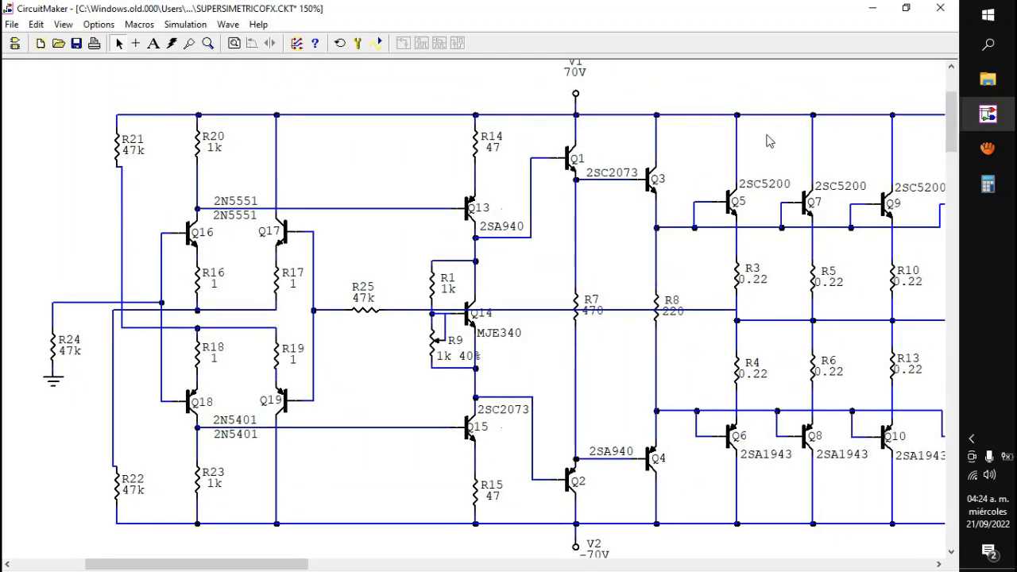
pyautogui.moveTo(443, 96); pyautogui.dragTo(509, 561)
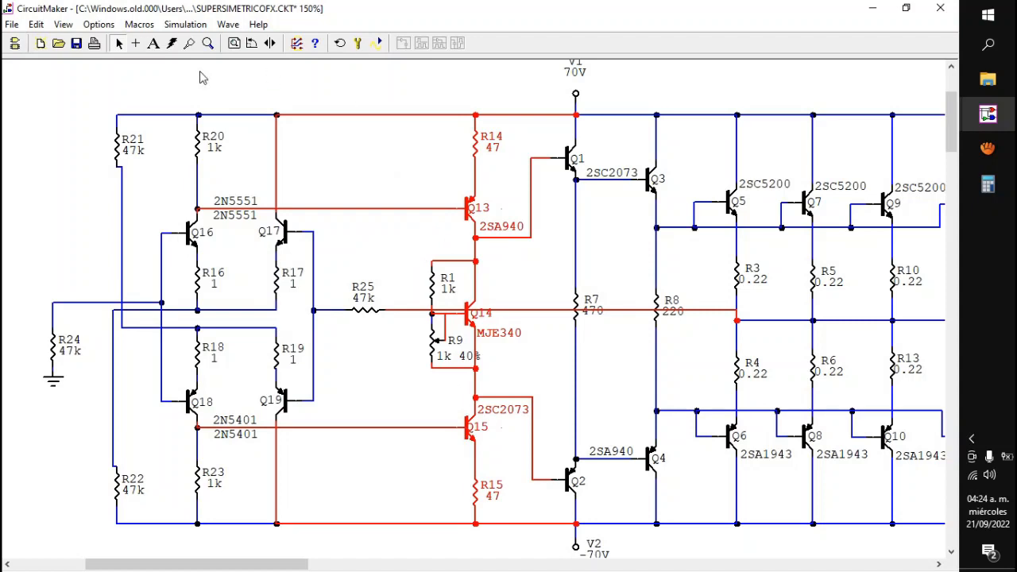
pyautogui.click(375, 45)
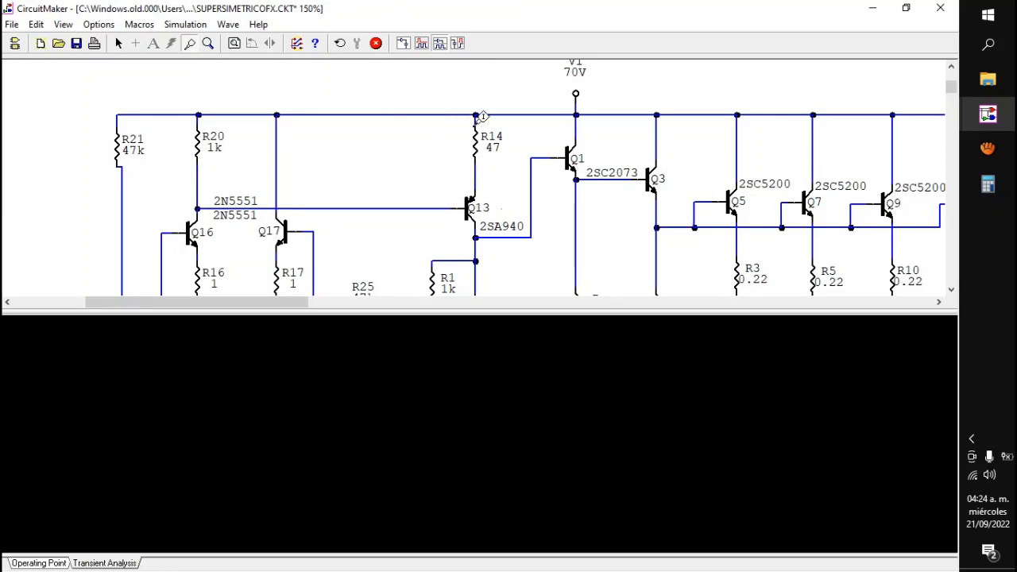
pyautogui.click(475, 122)
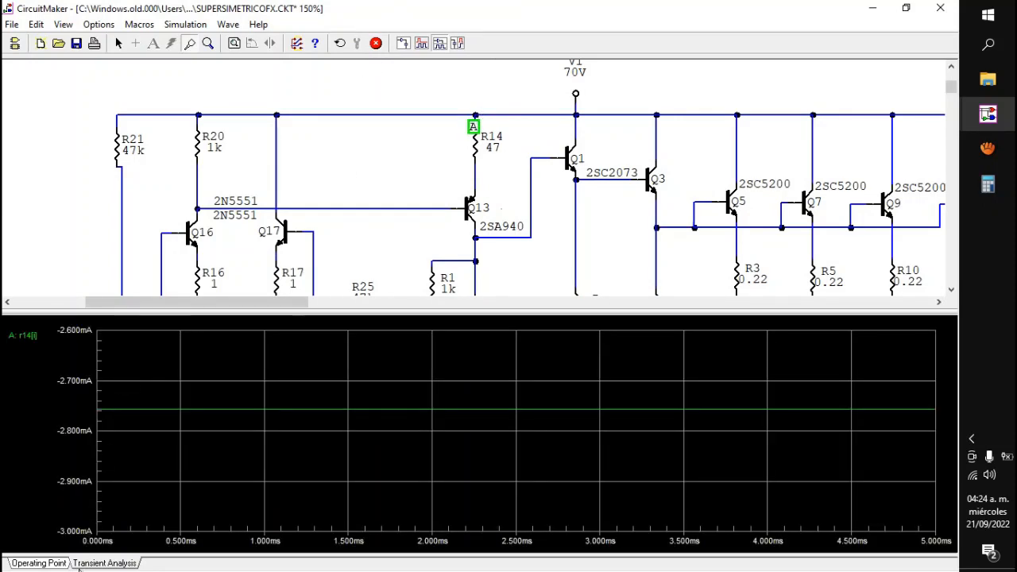
pyautogui.click(51, 564)
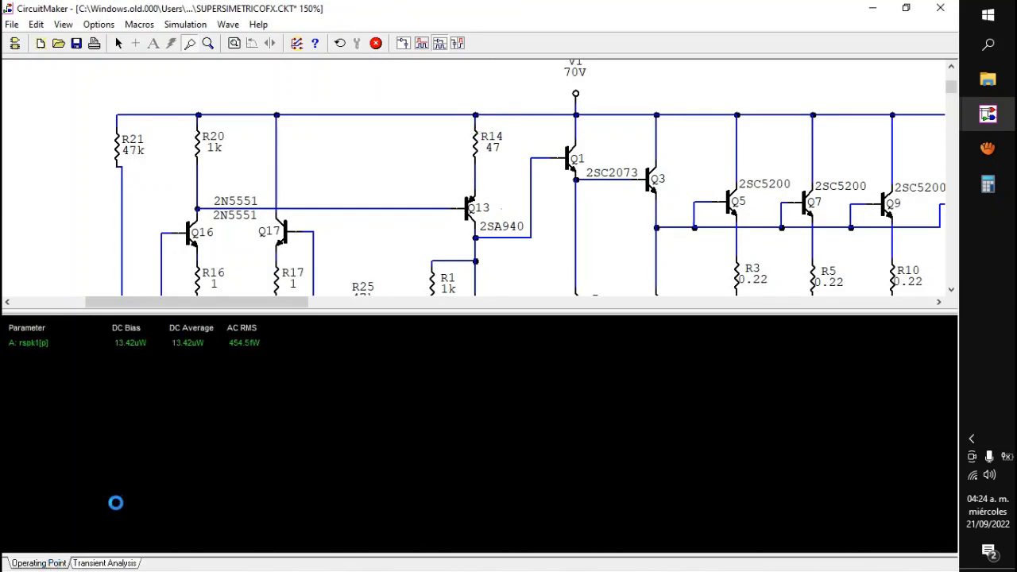
pyautogui.click(476, 121)
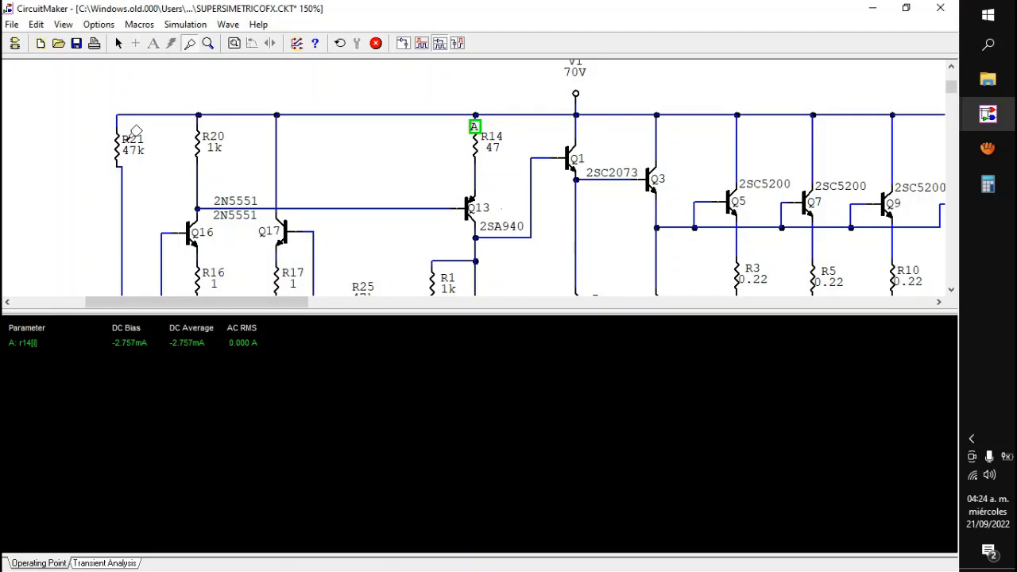
pyautogui.click(376, 44)
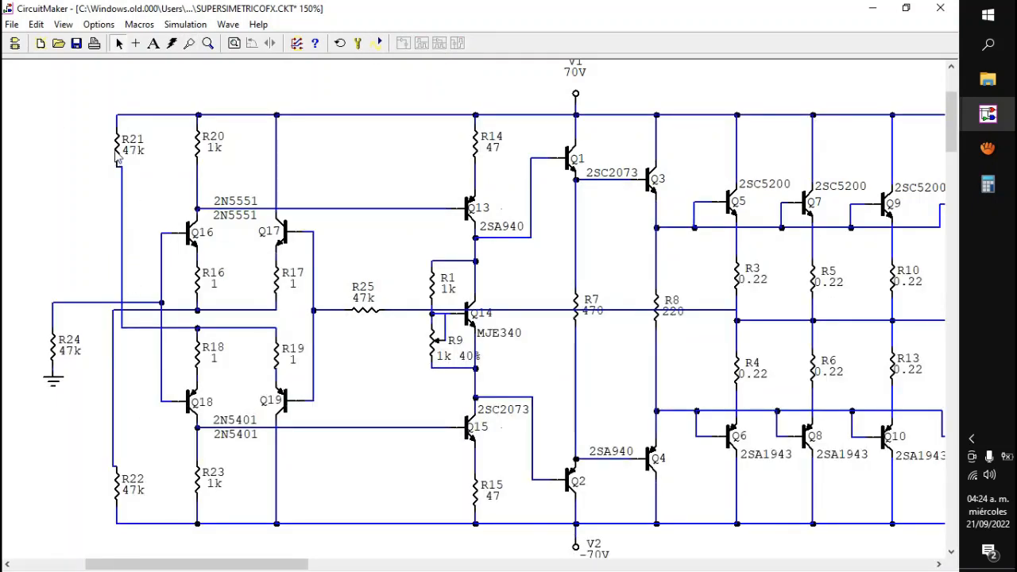
# Step: Set the values of resistors R21 and R22 to 39k each
pyautogui.doubleClick(119, 160)
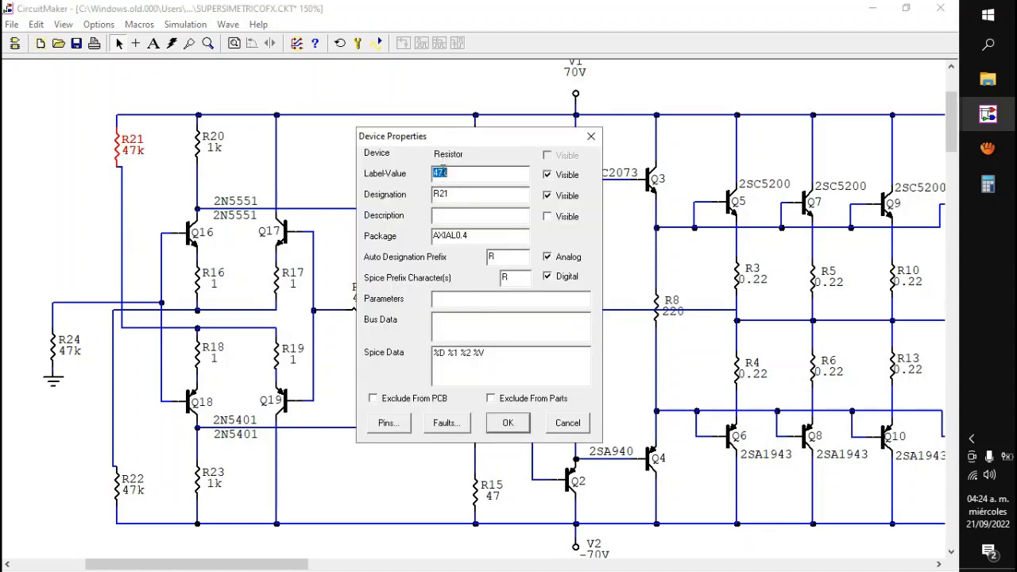
pyautogui.moveTo(441, 170); pyautogui.dragTo(420, 182)
pyautogui.write('39k')
pyautogui.press('Return')
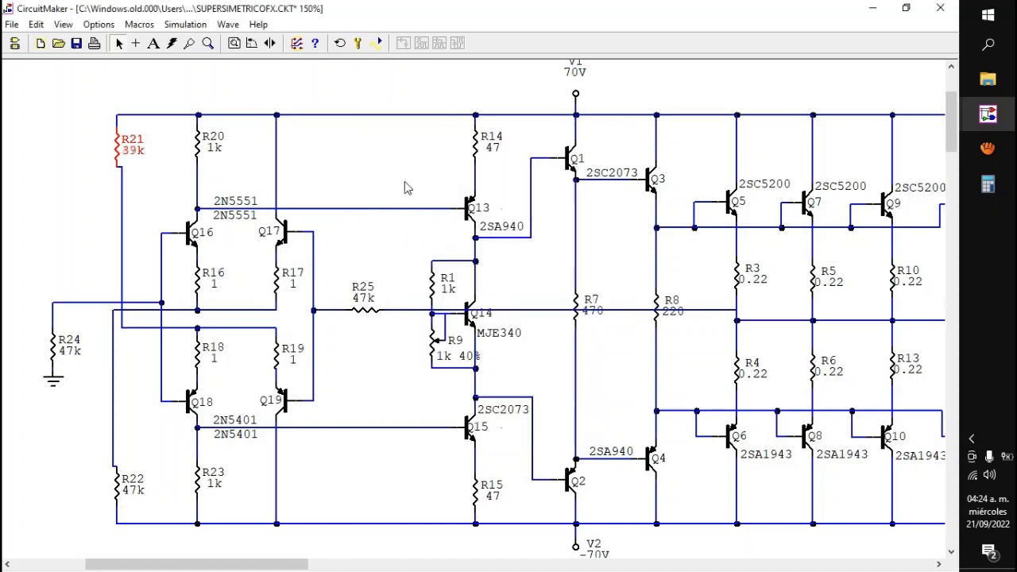
pyautogui.click(120, 484)
pyautogui.doubleClick(119, 486)
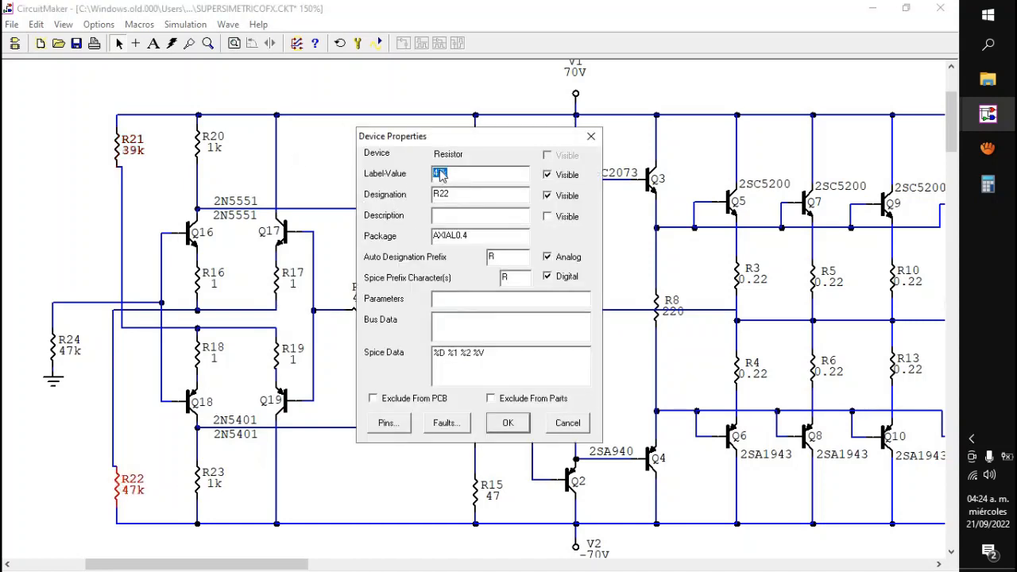
pyautogui.moveTo(443, 173); pyautogui.dragTo(436, 178)
pyautogui.press('Return')
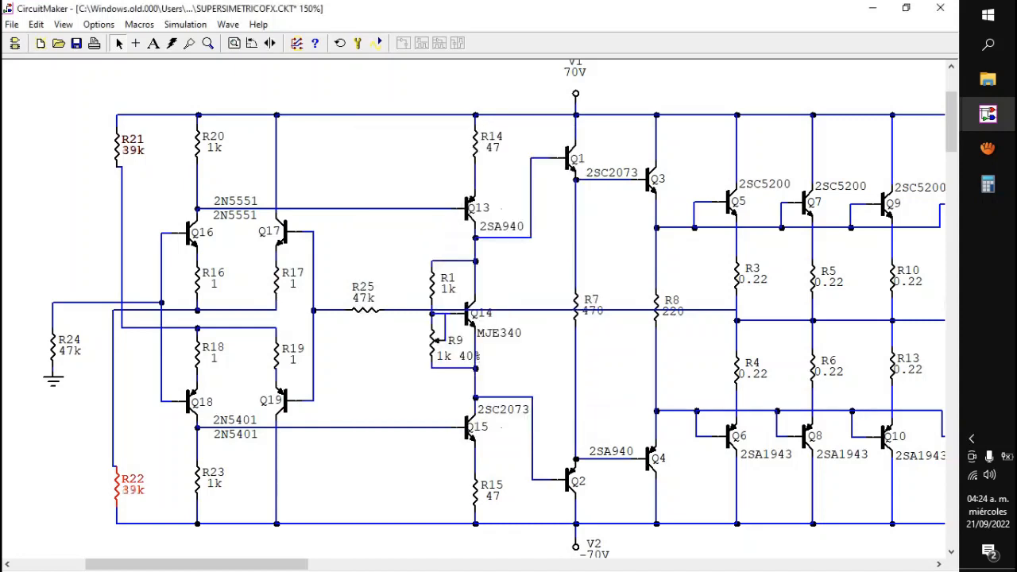
pyautogui.click(396, 198)
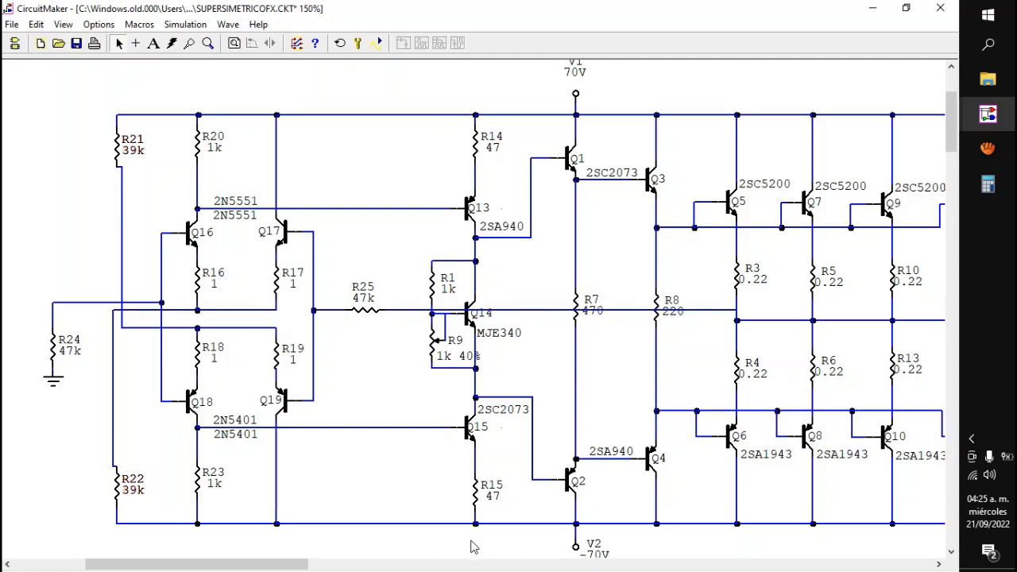
# Step: Run the simulation, check R14's current in the transient and operating point results, and stop it
pyautogui.click(377, 42)
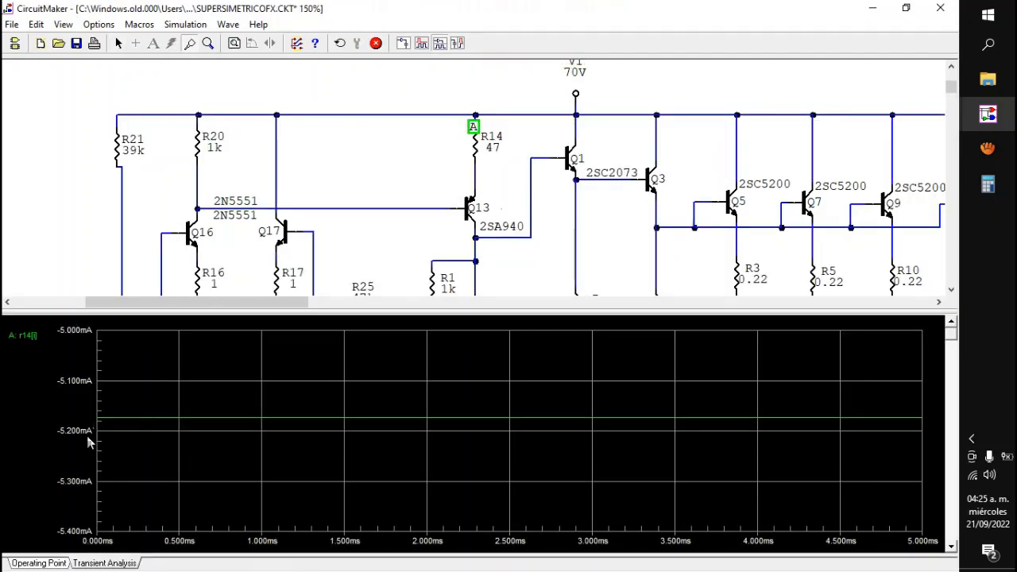
pyautogui.click(56, 563)
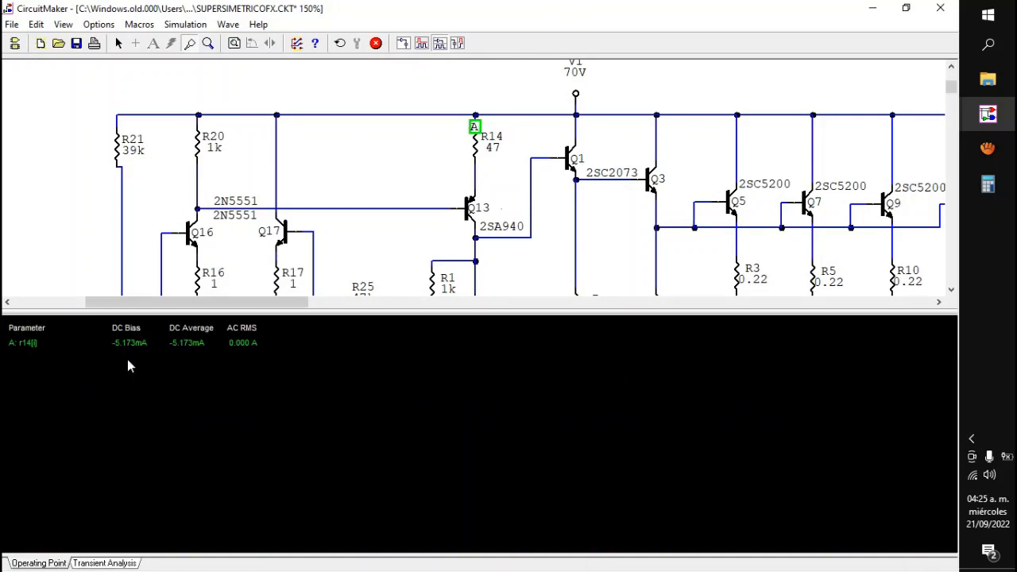
pyautogui.click(376, 43)
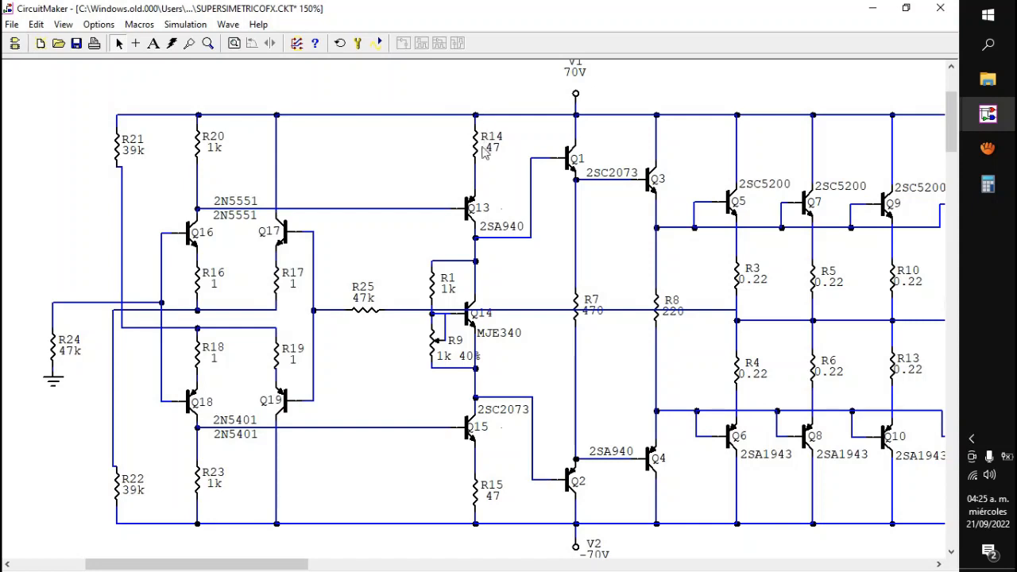
# Step: Rerun the simulation, probe the current of output resistor R11 in the operating point results, and stop it
pyautogui.moveTo(275, 566); pyautogui.dragTo(277, 567)
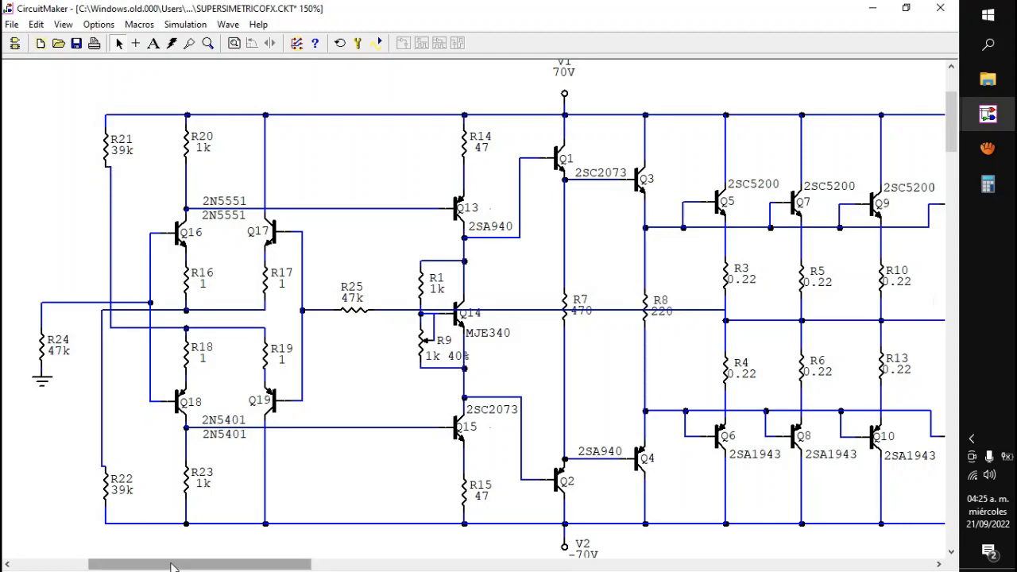
pyautogui.moveTo(174, 567); pyautogui.dragTo(144, 566)
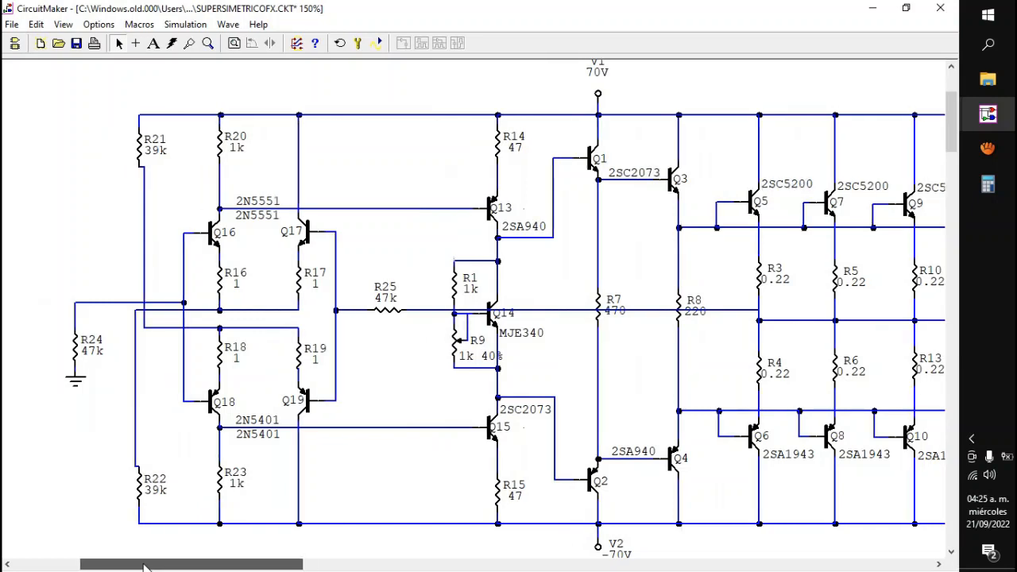
pyautogui.moveTo(144, 566); pyautogui.dragTo(172, 567)
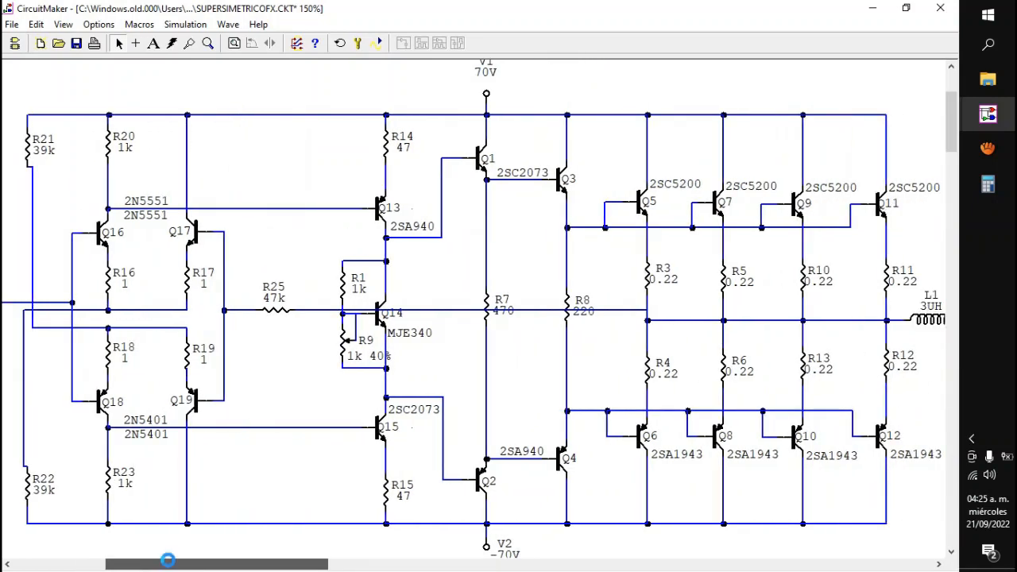
pyautogui.click(377, 43)
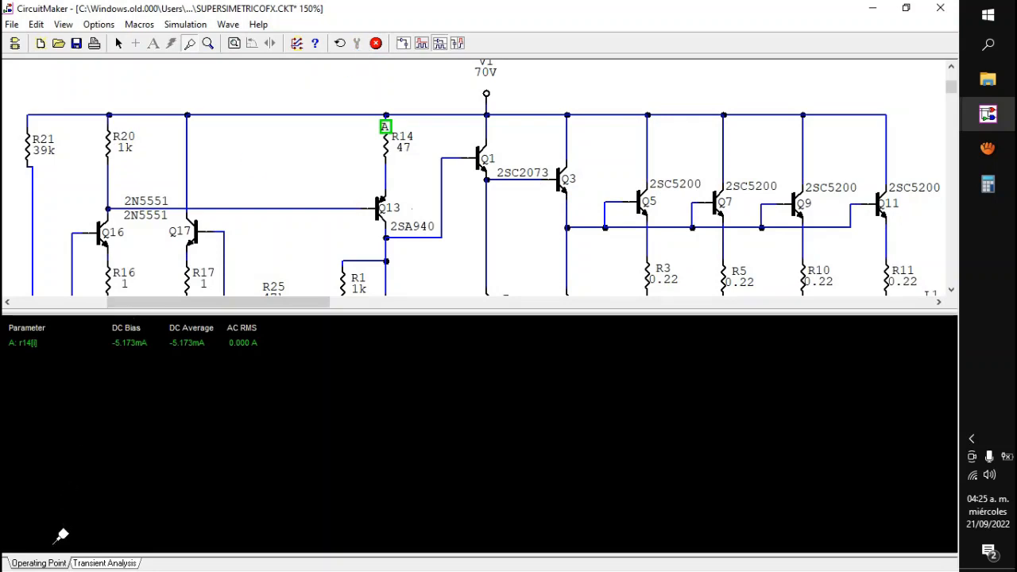
pyautogui.moveTo(250, 302); pyautogui.dragTo(282, 294)
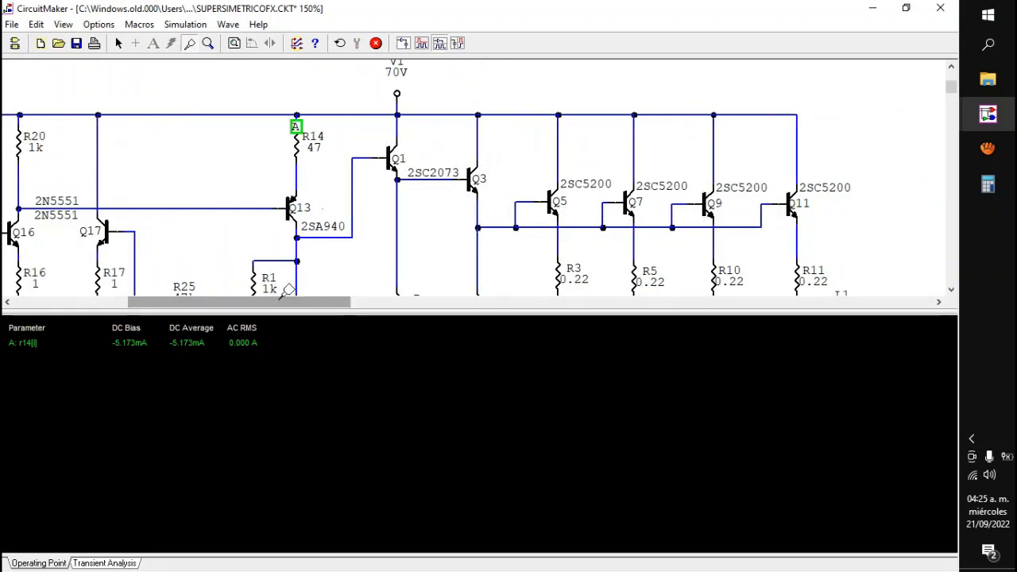
pyautogui.moveTo(951, 81); pyautogui.dragTo(952, 87)
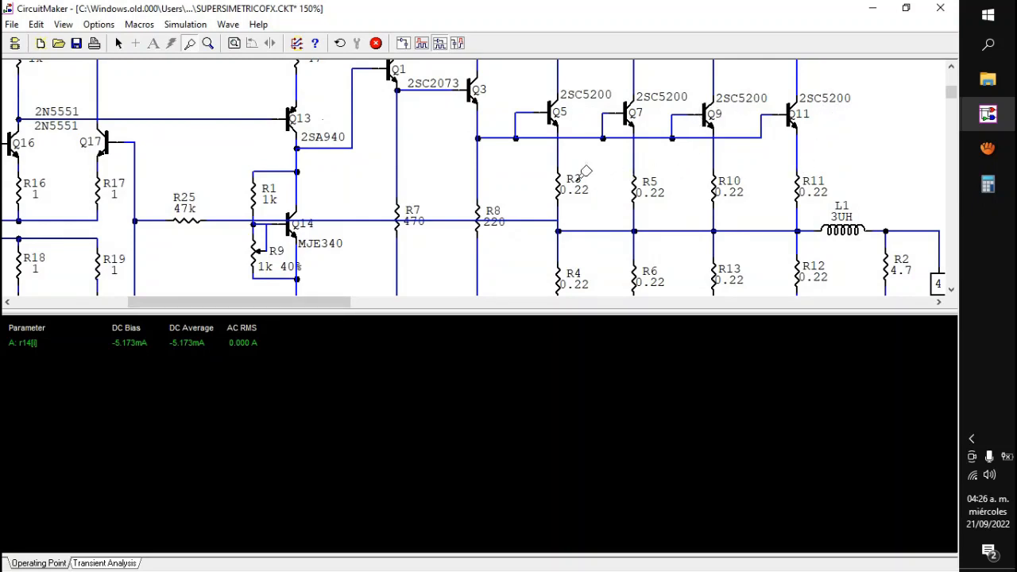
pyautogui.click(798, 171)
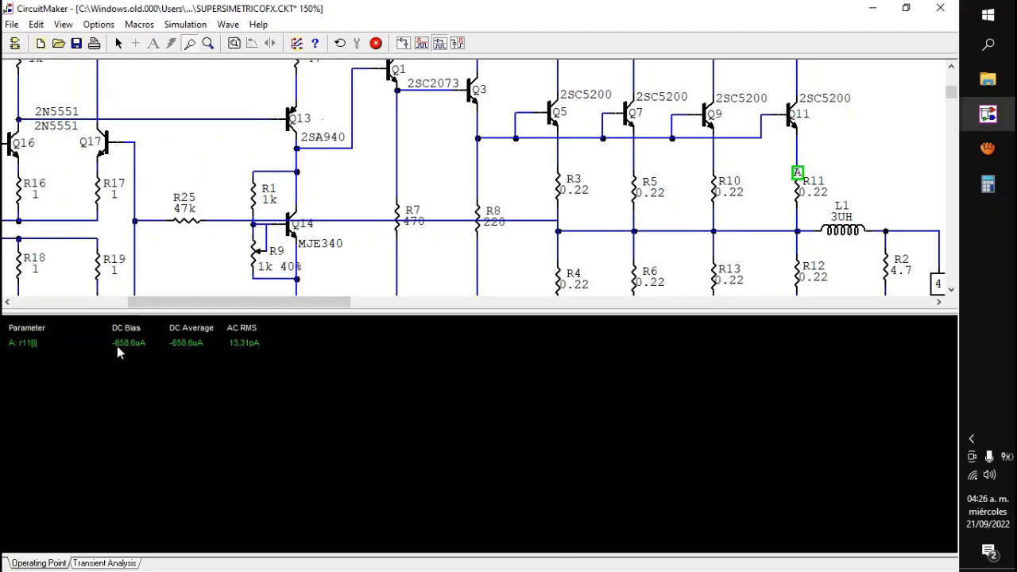
pyautogui.click(376, 43)
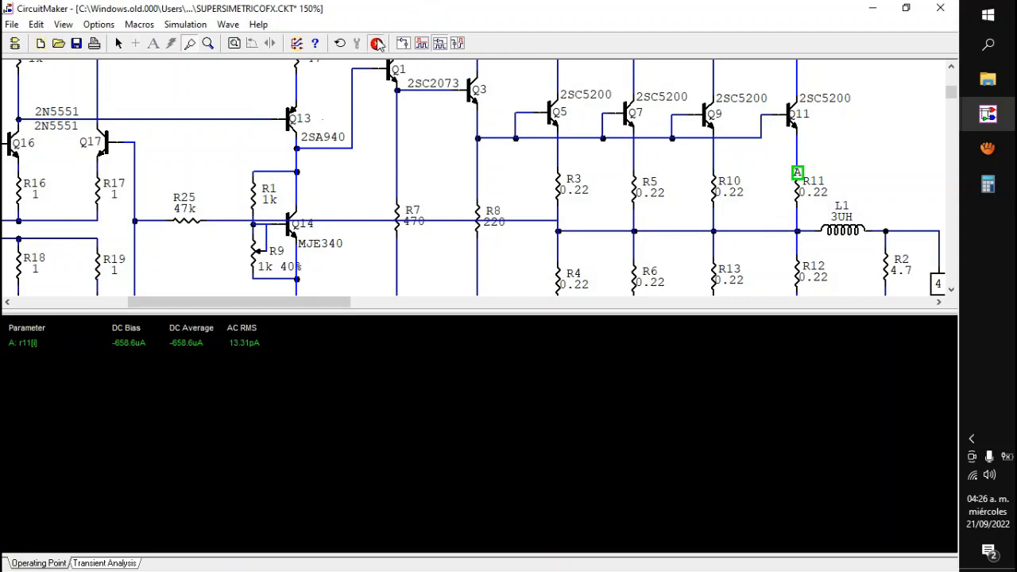
# Step: Set variable resistor R9 to 1k 70%, rerun the simulation to check R11's operating point current, and stop it
pyautogui.doubleClick(256, 254)
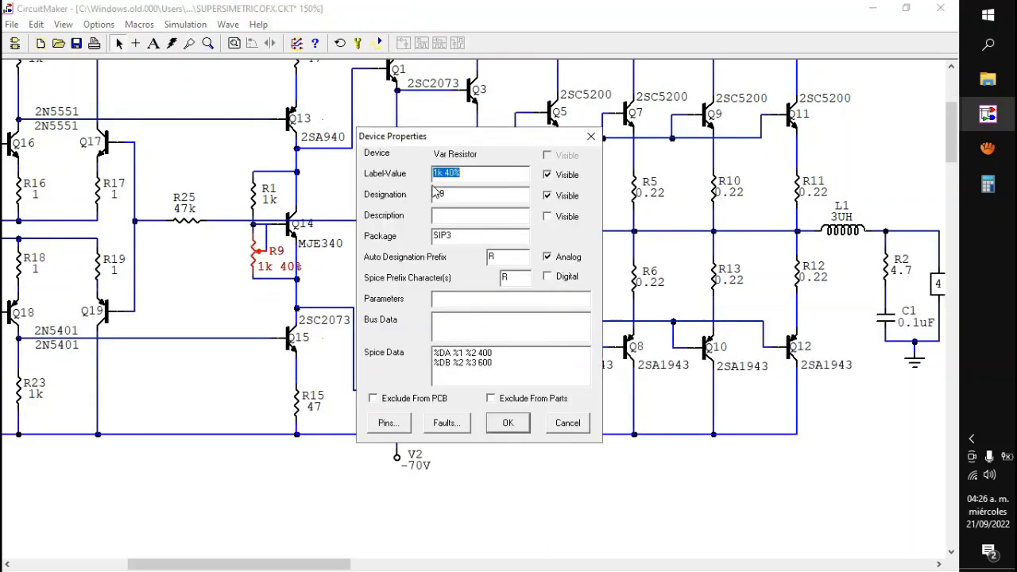
pyautogui.moveTo(451, 179); pyautogui.dragTo(446, 181)
pyautogui.write('7')
pyautogui.press('Return')
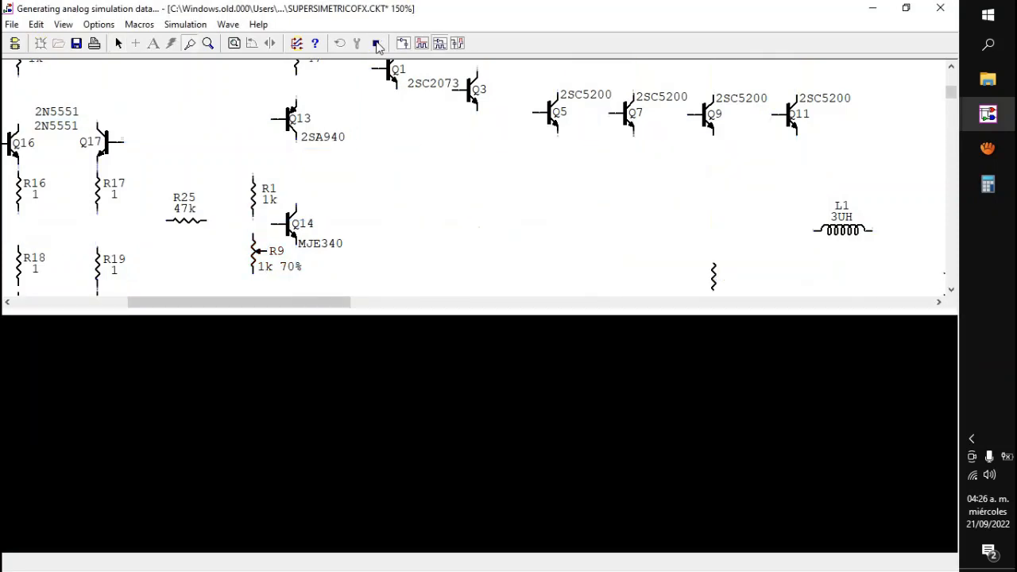
pyautogui.click(376, 43)
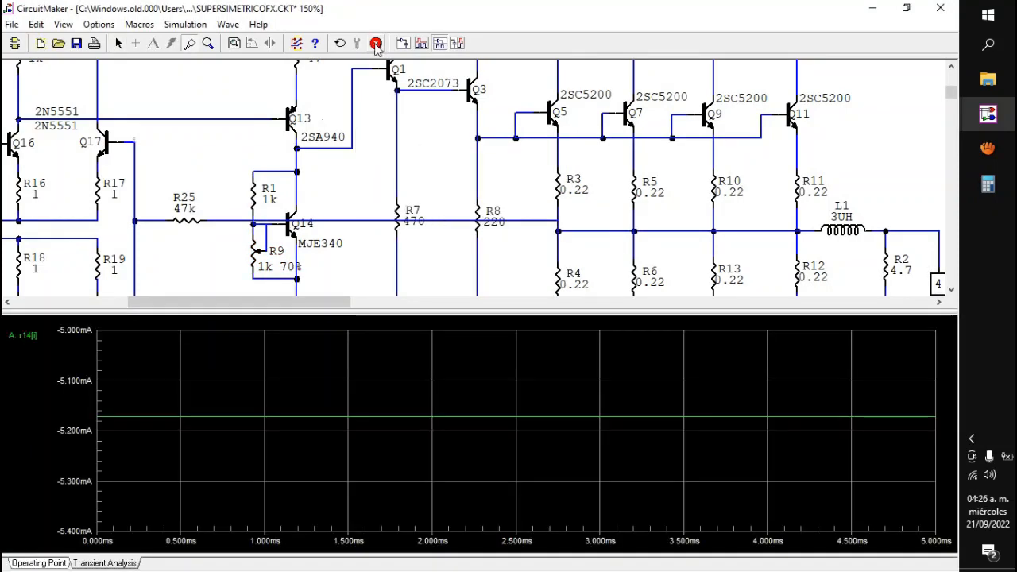
pyautogui.click(44, 563)
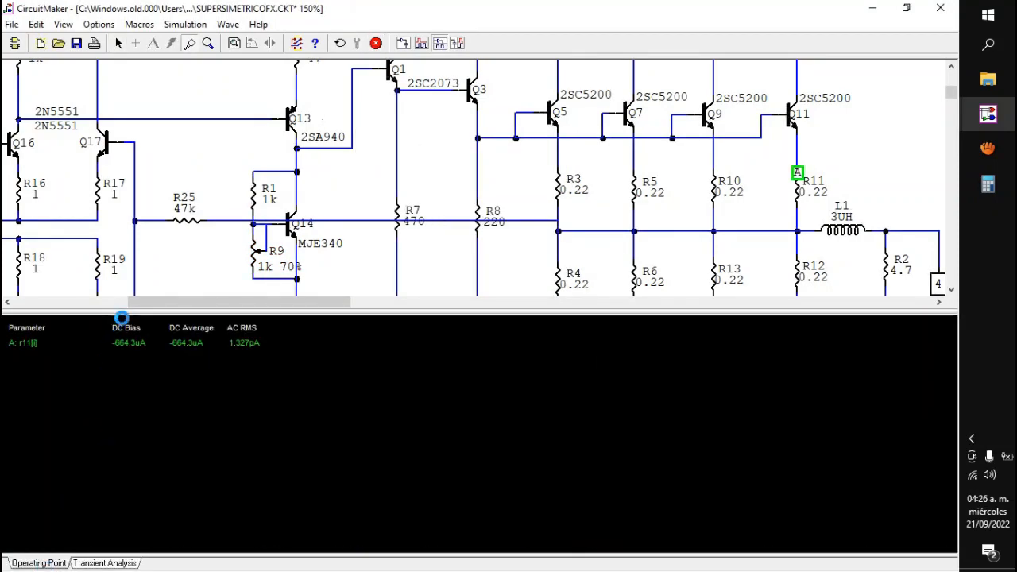
pyautogui.click(377, 44)
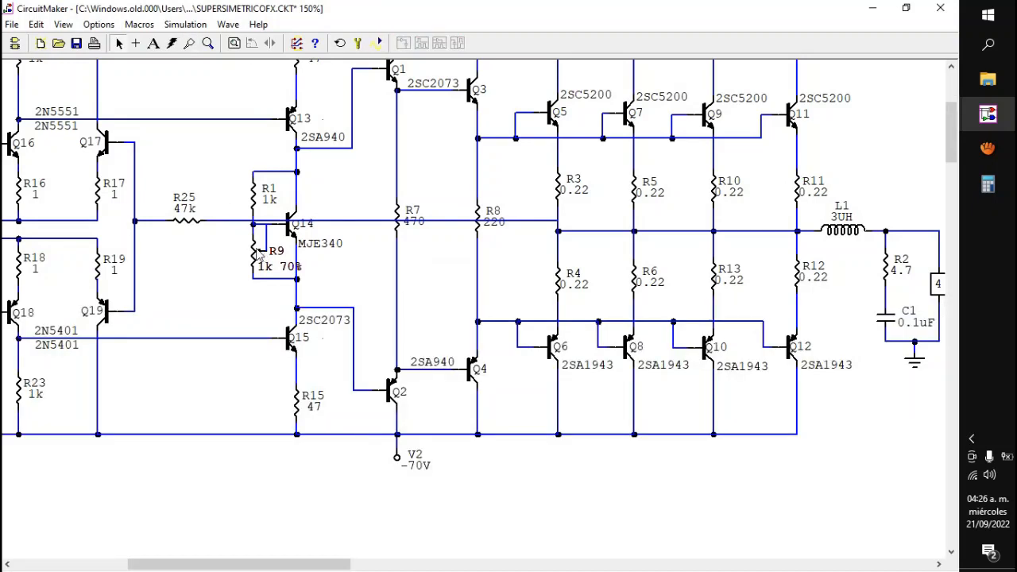
# Step: Set variable resistor R9 to 1k 79%
pyautogui.doubleClick(258, 253)
pyautogui.moveTo(444, 173); pyautogui.dragTo(449, 173)
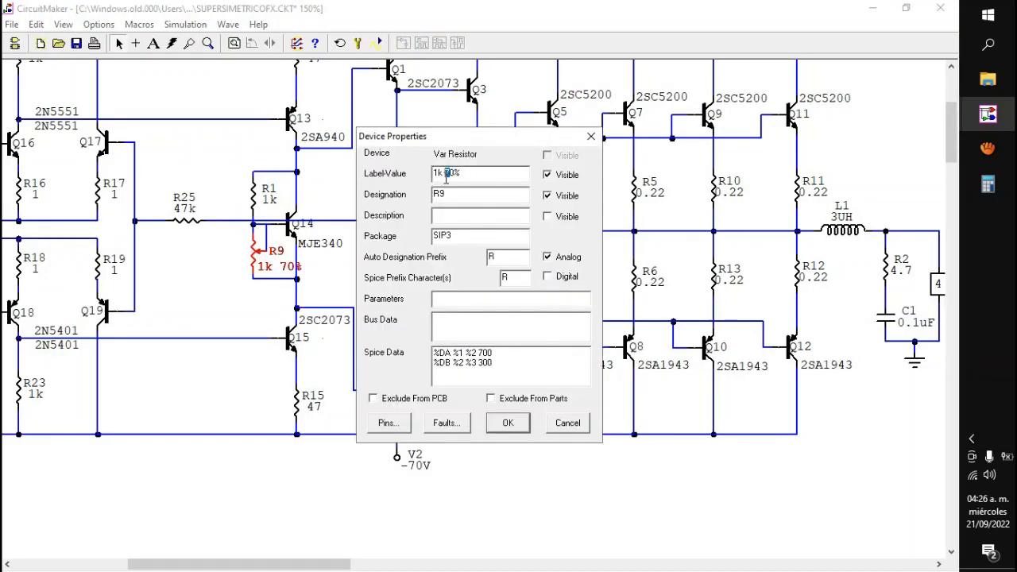
pyautogui.write('79')
pyautogui.write('9')
pyautogui.click(507, 422)
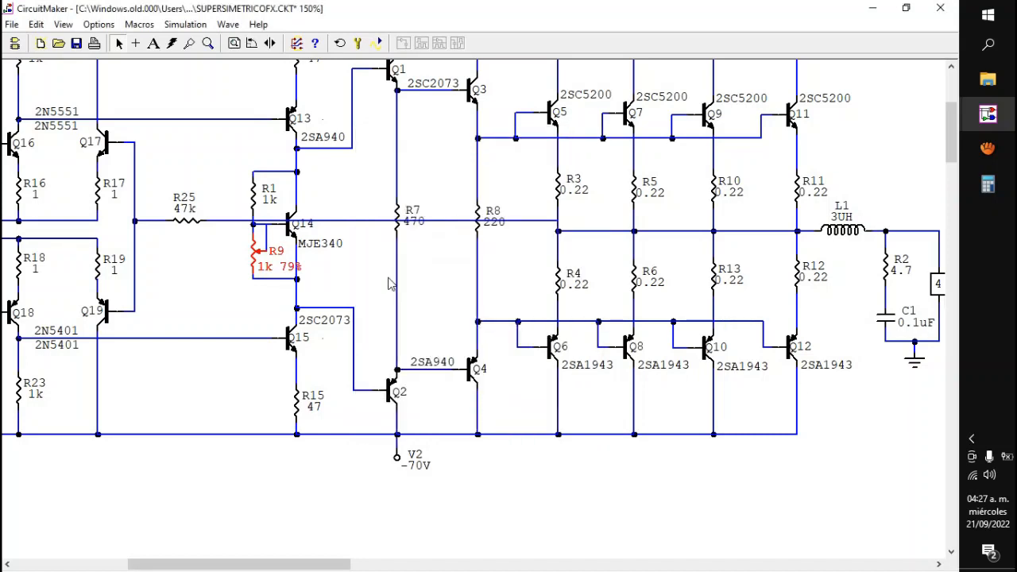
# Step: Simulate the operating point, check R11's current, probe R12's current and the voltage at the output node before L1, and stop the simulation
pyautogui.click(380, 44)
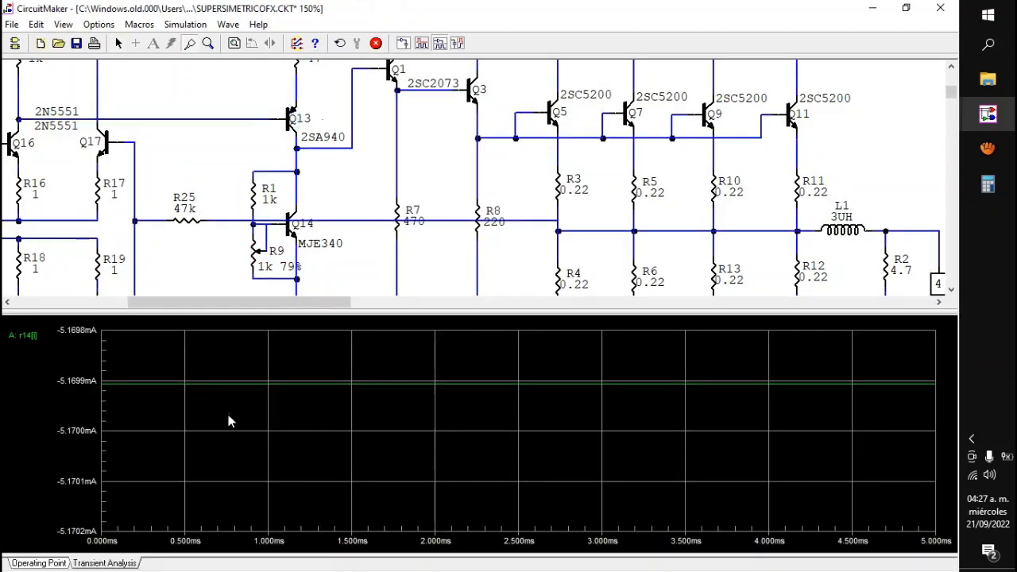
pyautogui.click(40, 562)
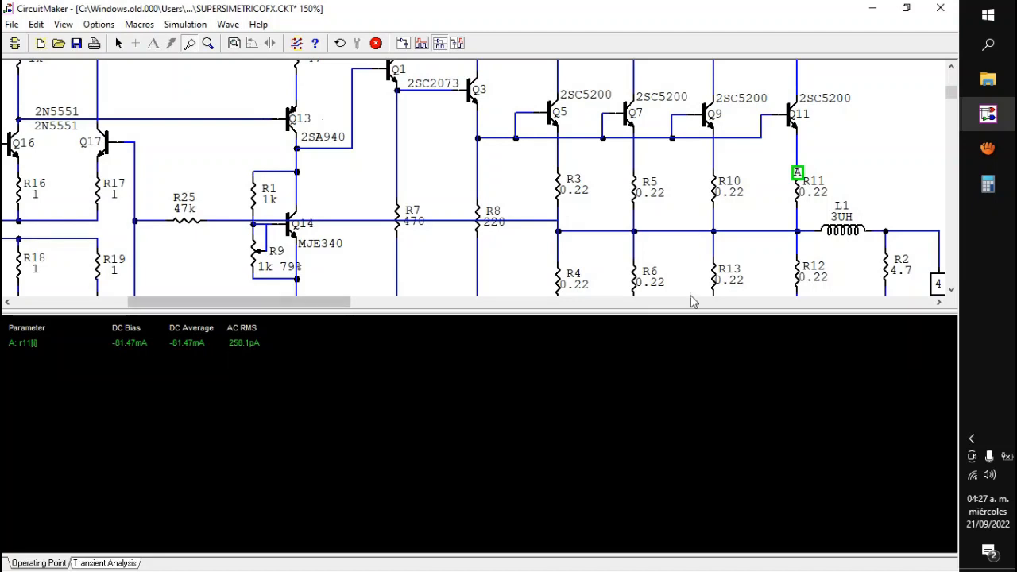
pyautogui.click(800, 251)
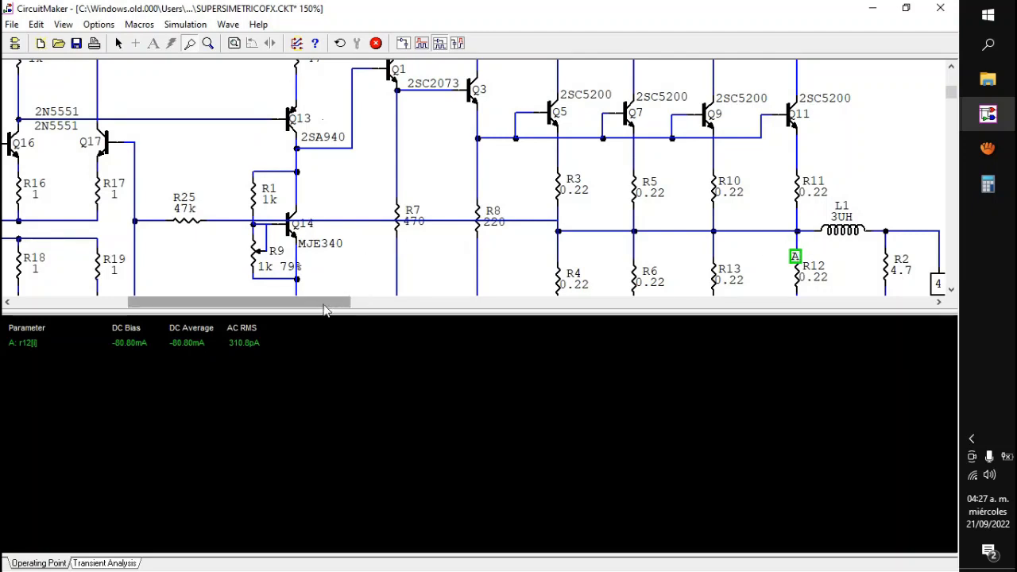
pyautogui.moveTo(333, 299); pyautogui.dragTo(385, 301)
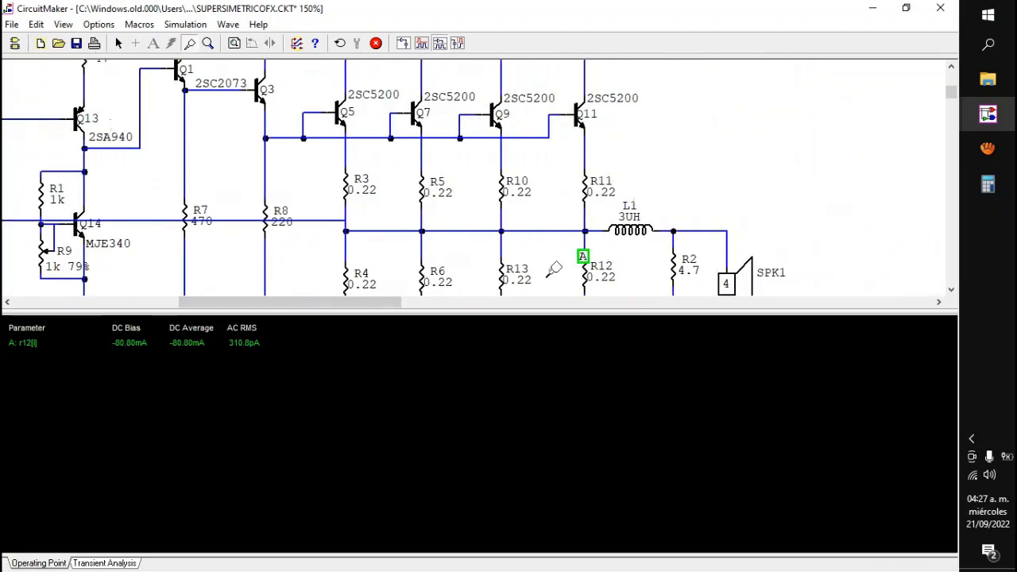
pyautogui.click(578, 228)
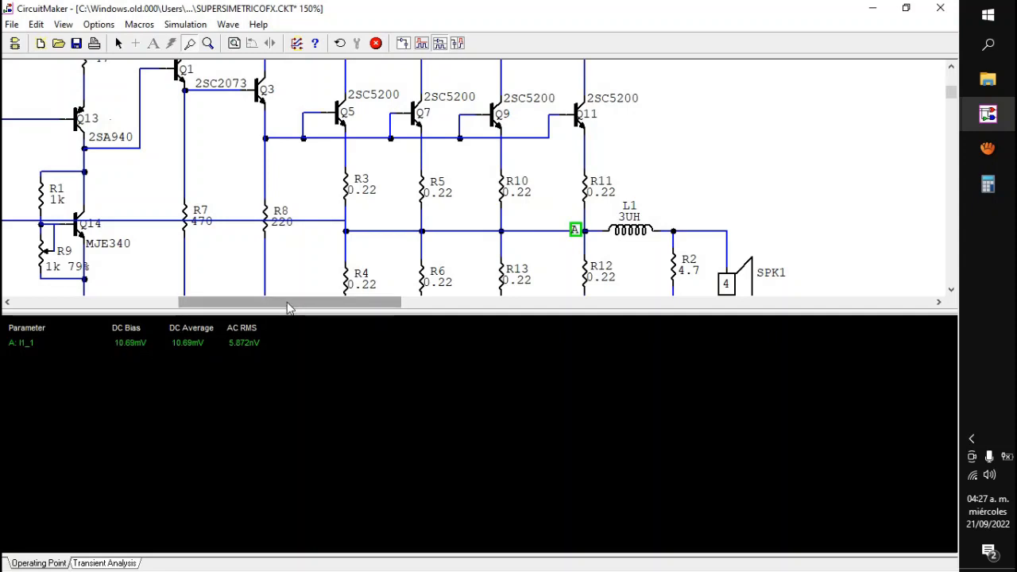
pyautogui.moveTo(289, 308); pyautogui.dragTo(172, 285)
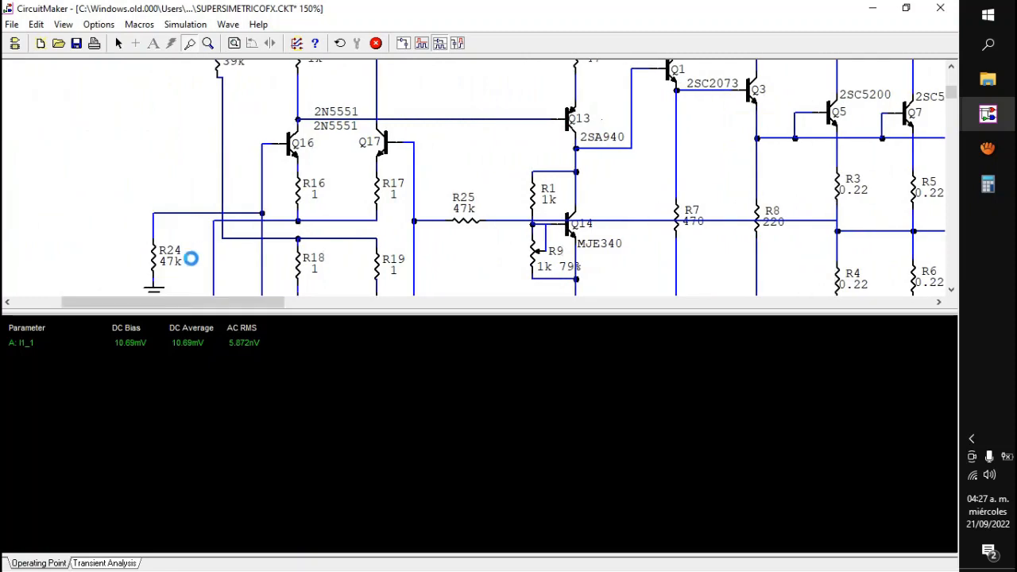
pyautogui.click(374, 44)
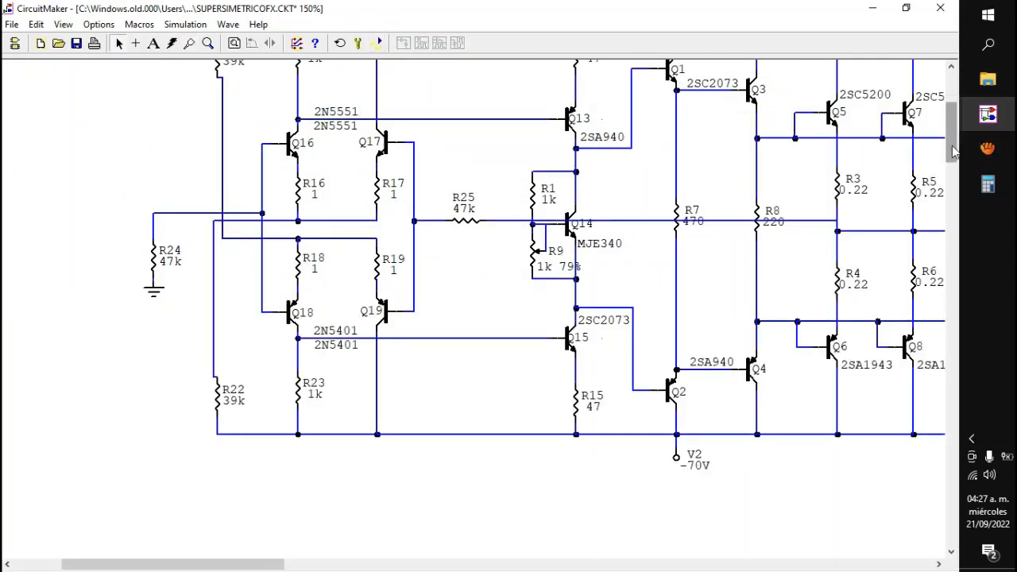
# Step: Duplicate R25, attach the copy to the input line at R24's upper end, and open the copy's properties
pyautogui.moveTo(953, 151); pyautogui.dragTo(953, 127)
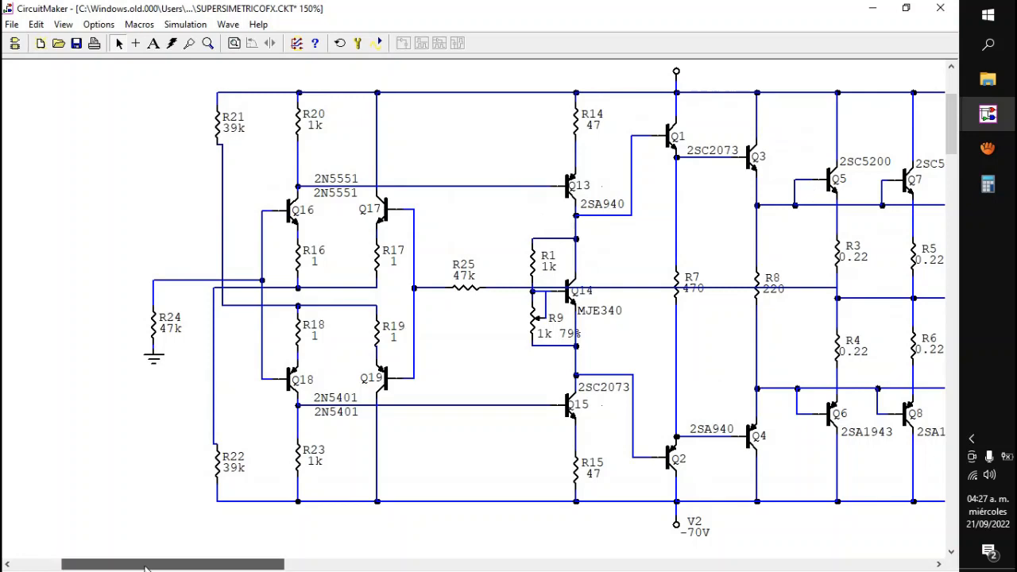
pyautogui.moveTo(145, 567); pyautogui.dragTo(105, 567)
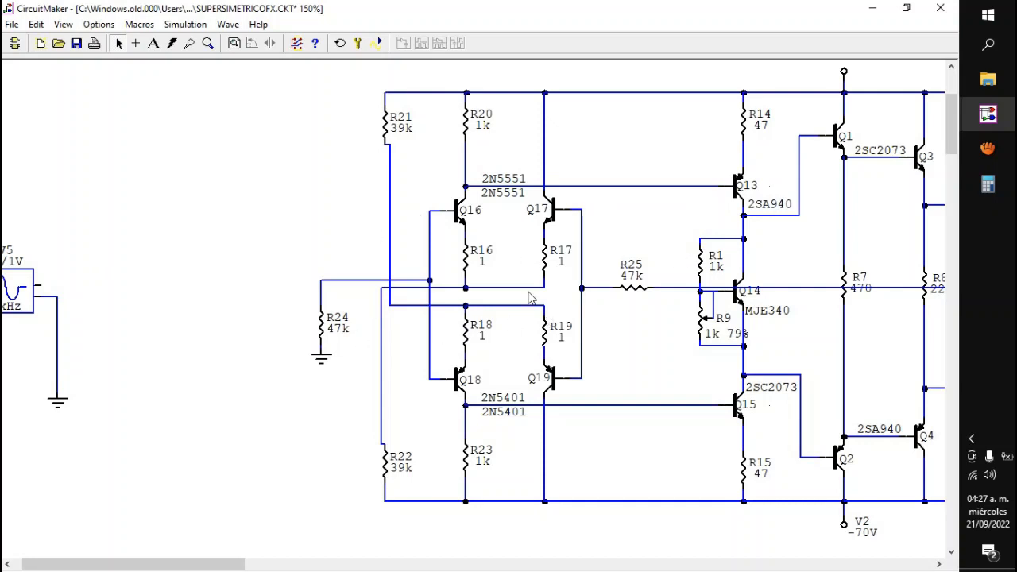
pyautogui.rightClick(642, 298)
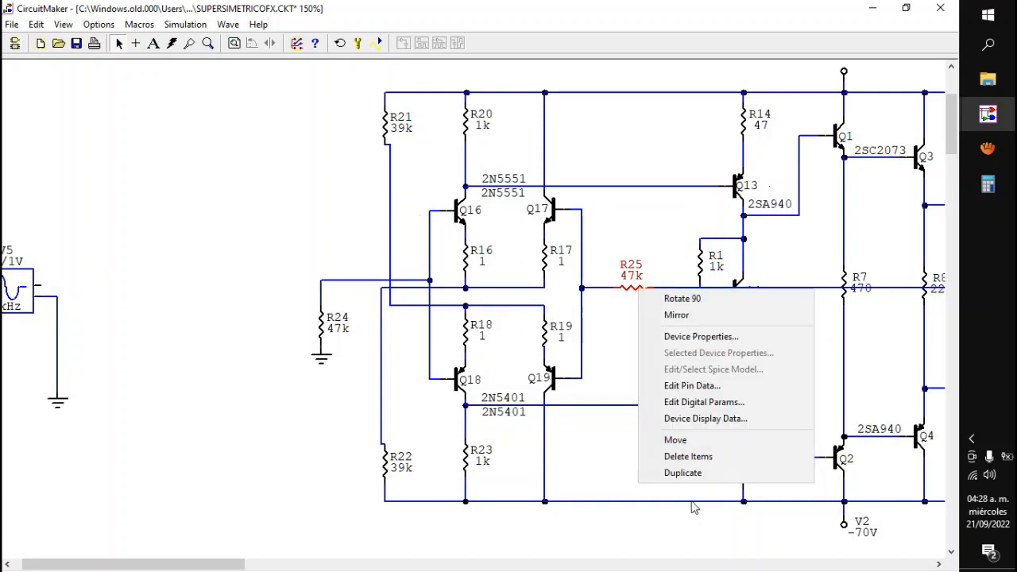
pyautogui.click(699, 474)
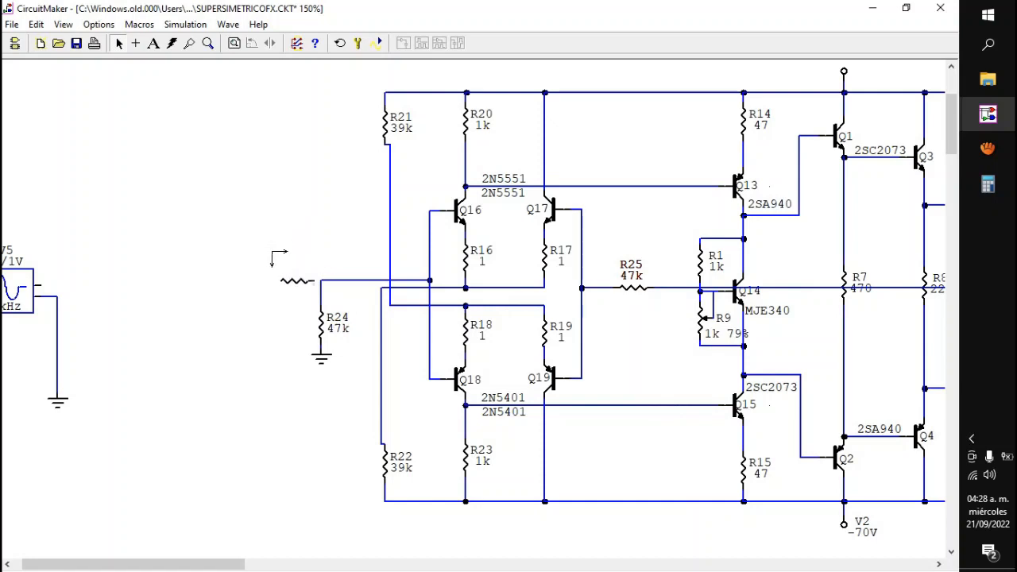
pyautogui.click(285, 291)
pyautogui.moveTo(300, 281); pyautogui.dragTo(273, 281)
pyautogui.doubleClick(271, 285)
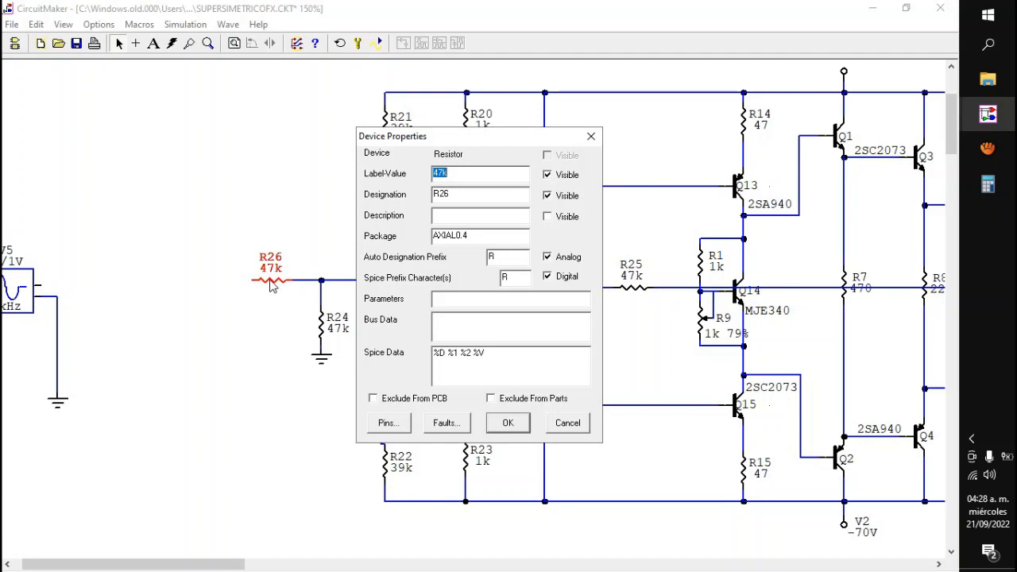
# Step: Set series input resistor R26 to 1k and wire its free end to the output of signal source V5
pyautogui.click(439, 174)
pyautogui.write('1k')
pyautogui.press('Return')
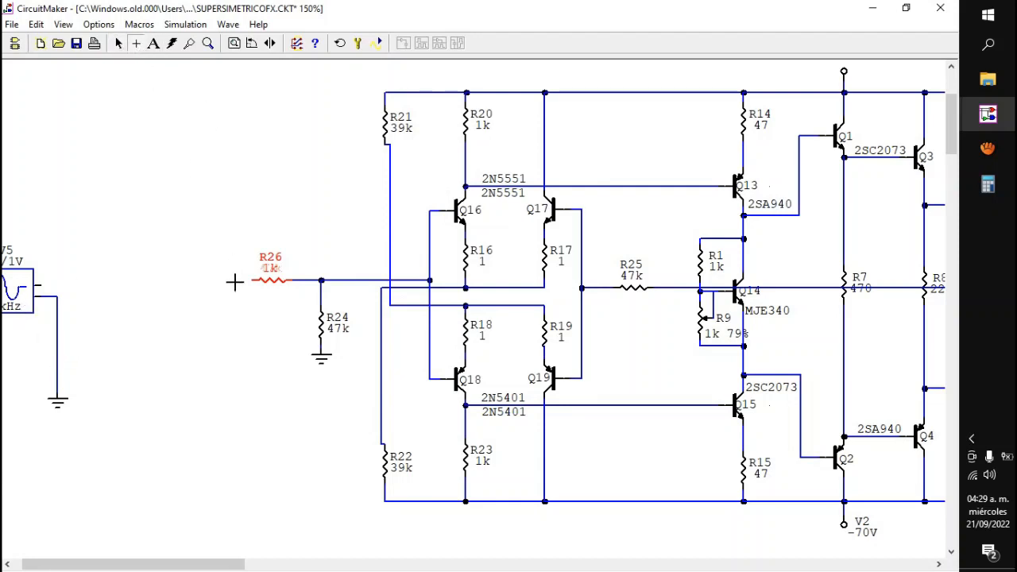
pyautogui.moveTo(252, 279); pyautogui.dragTo(9, 288)
pyautogui.click(119, 43)
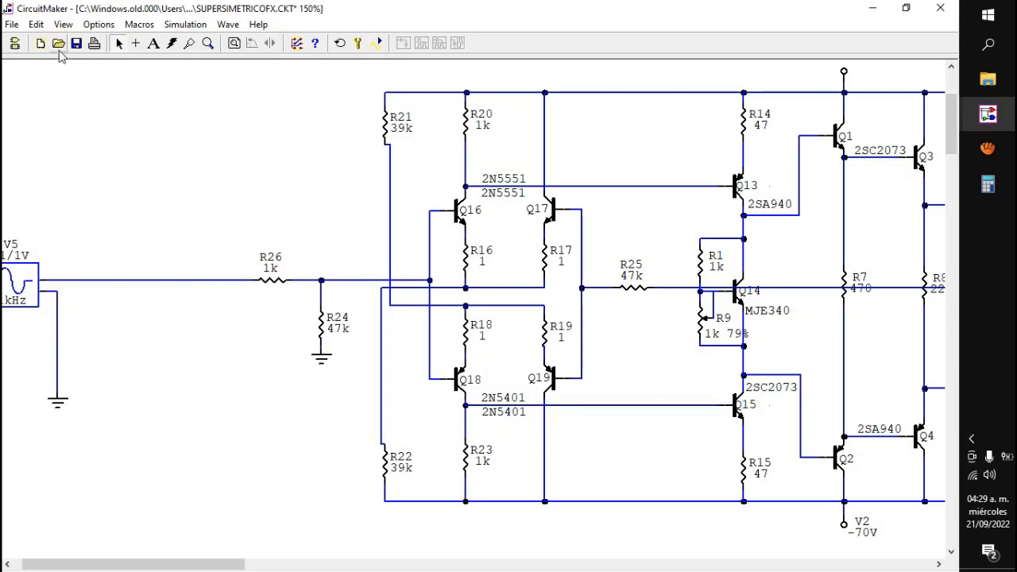
# Step: Insert a general non-polarized capacitor into the wire between V5 and R26, showing the device browser only while placing it
pyautogui.click(12, 24)
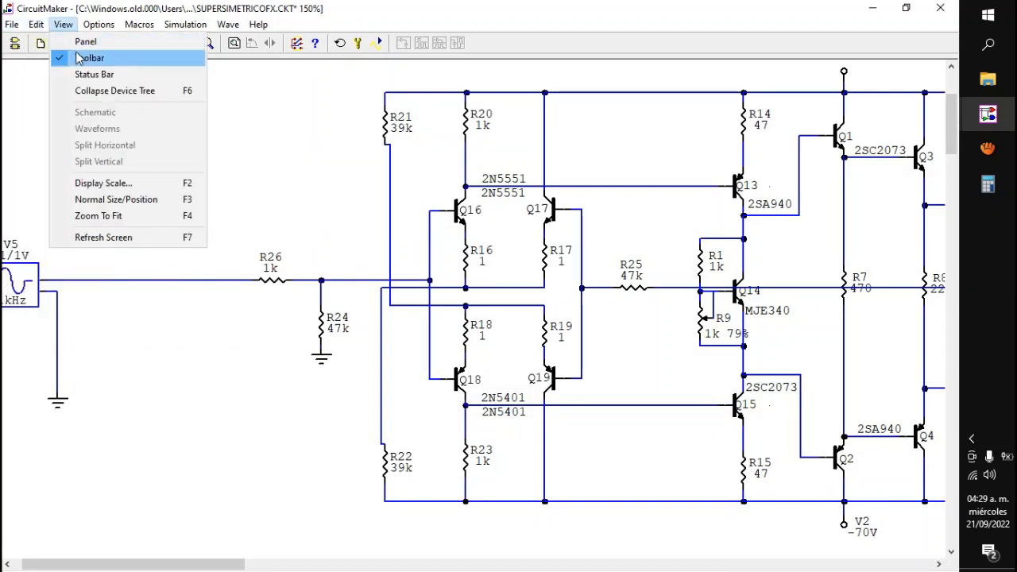
pyautogui.click(71, 40)
pyautogui.click(12, 182)
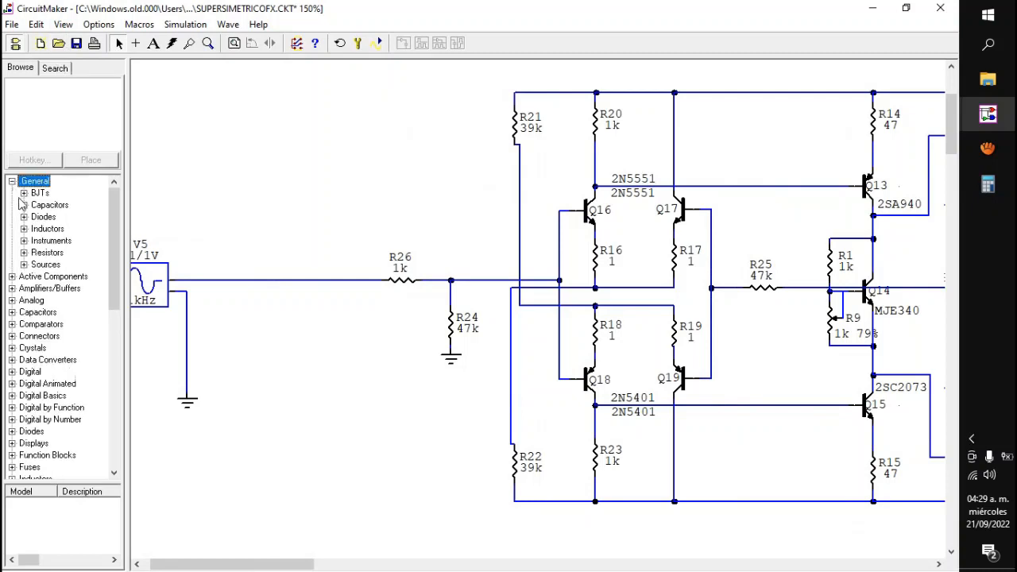
pyautogui.click(24, 205)
pyautogui.click(60, 217)
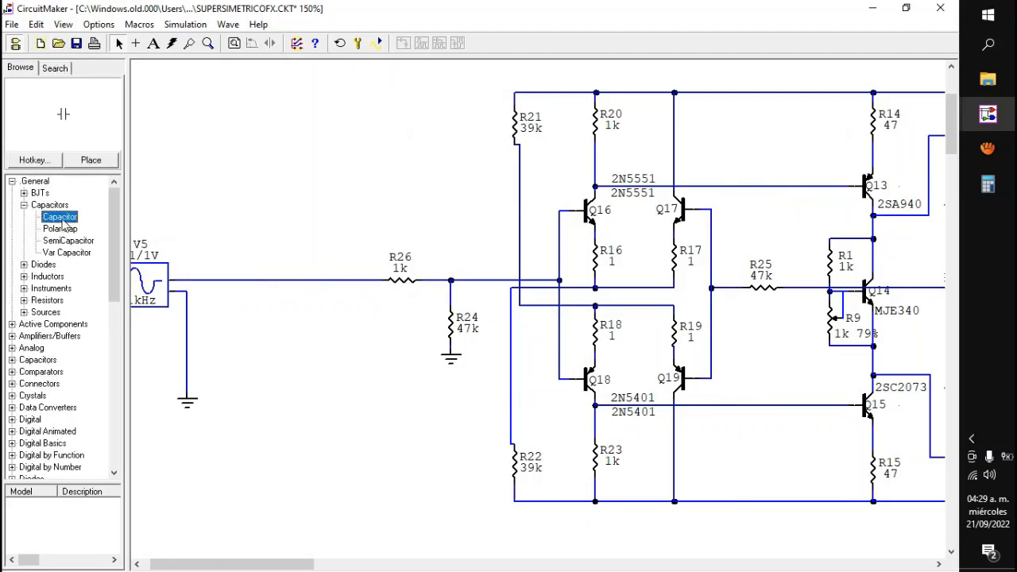
pyautogui.click(89, 161)
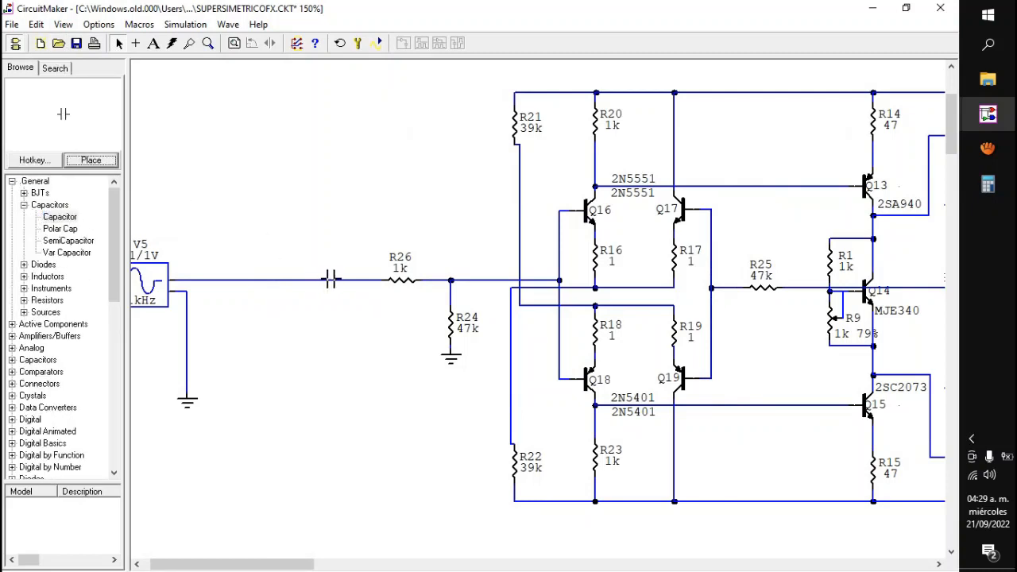
pyautogui.click(330, 280)
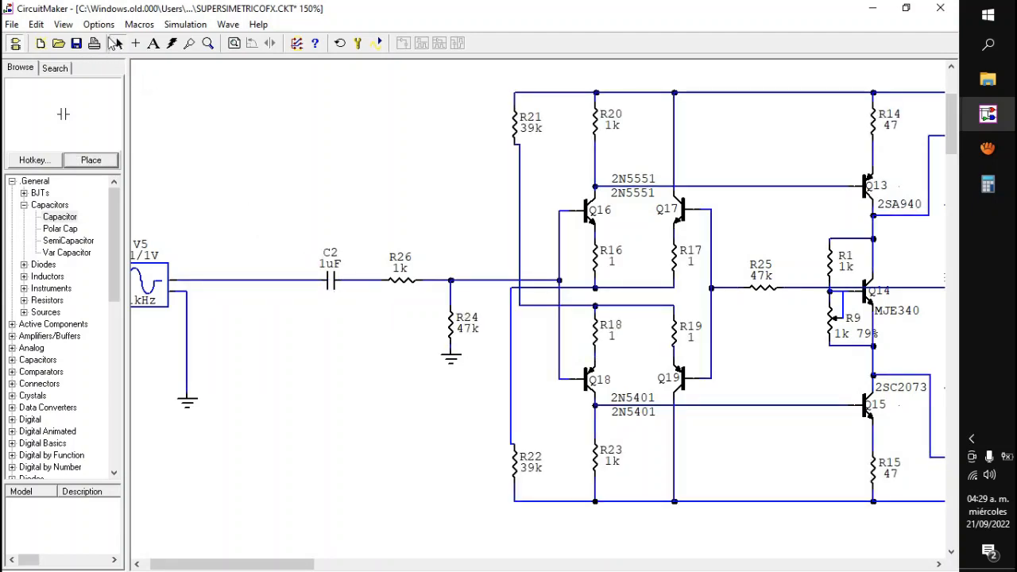
pyautogui.click(63, 25)
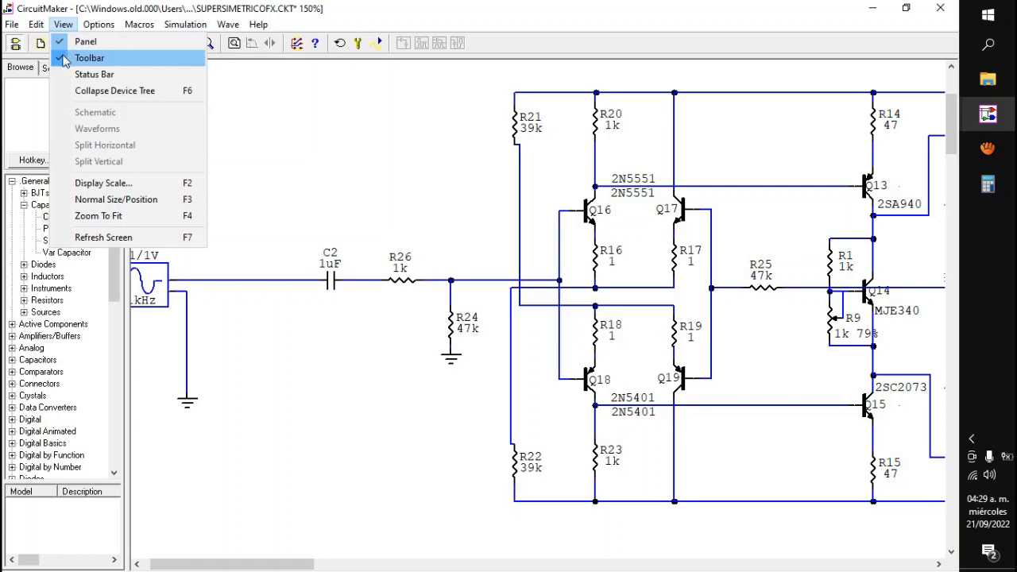
pyautogui.click(63, 42)
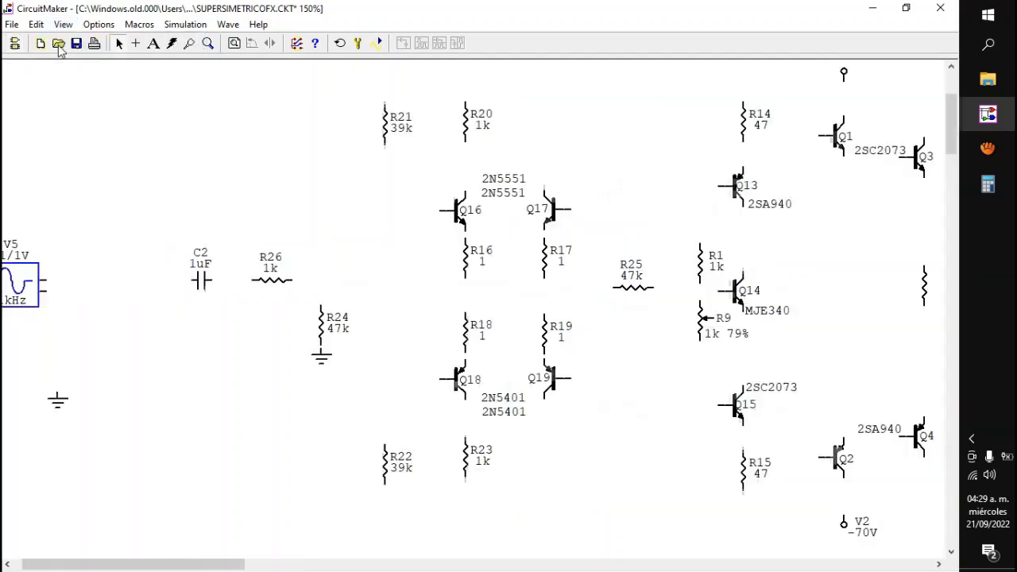
# Step: Set input capacitor C2 to 4.7uF
pyautogui.doubleClick(202, 280)
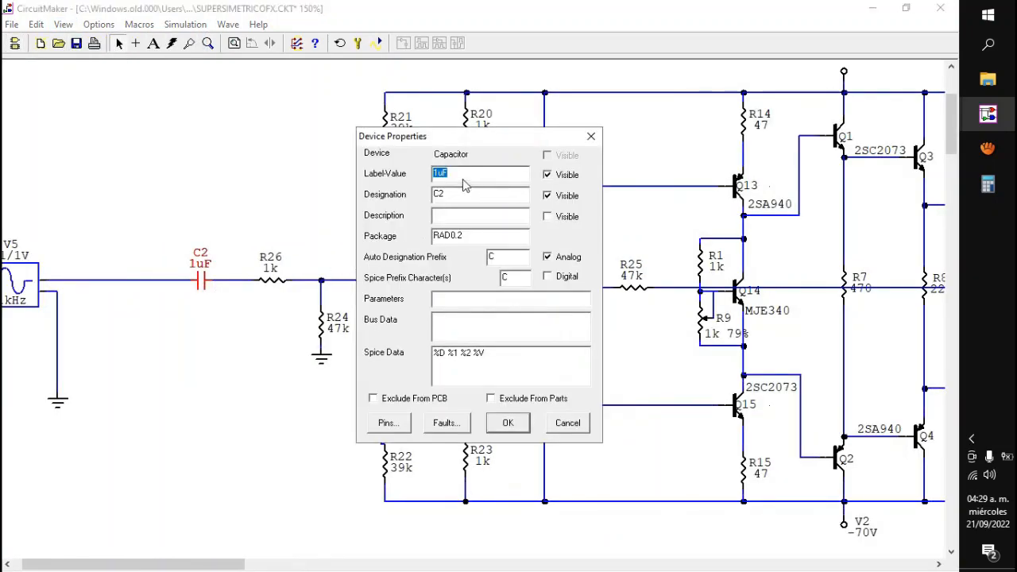
pyautogui.moveTo(437, 172); pyautogui.dragTo(427, 185)
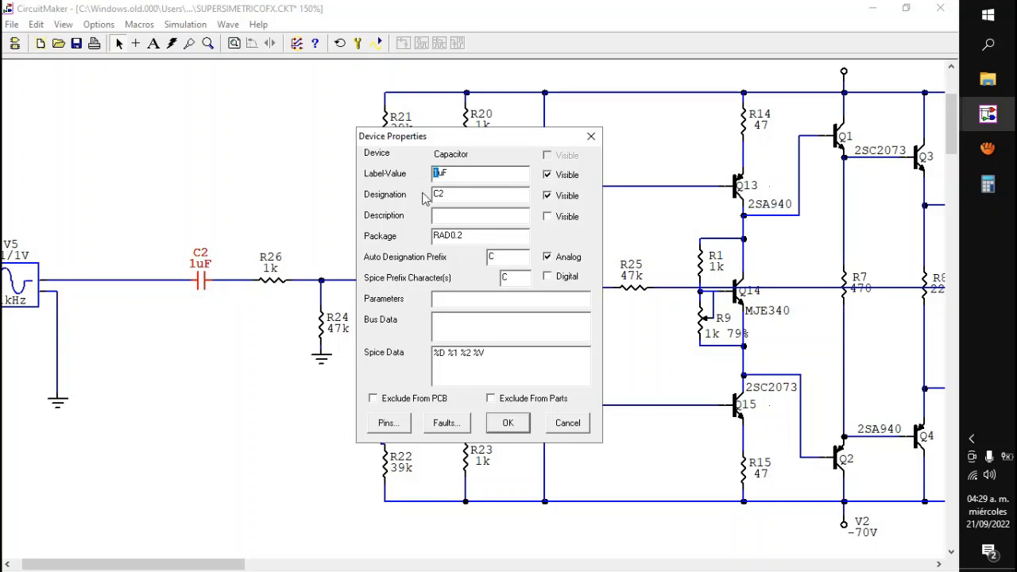
pyautogui.write('4.7')
pyautogui.press('Return')
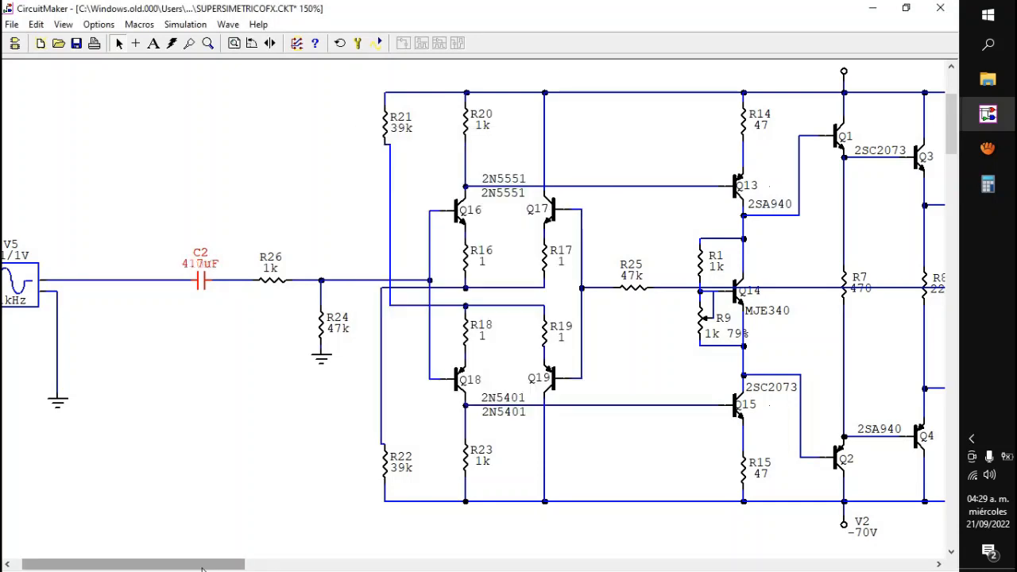
# Step: Run the simulation, probe the output node before L1, compare its transient waveform with source V5's amplitude, and stop the simulation
pyautogui.moveTo(200, 566); pyautogui.dragTo(292, 566)
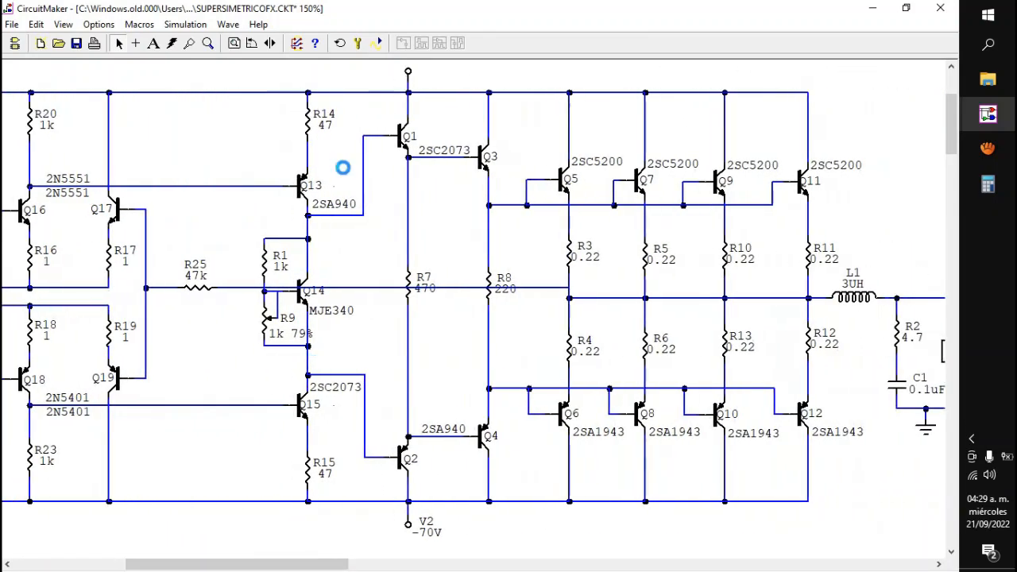
pyautogui.click(377, 42)
pyautogui.moveTo(950, 91); pyautogui.dragTo(950, 96)
pyautogui.click(799, 208)
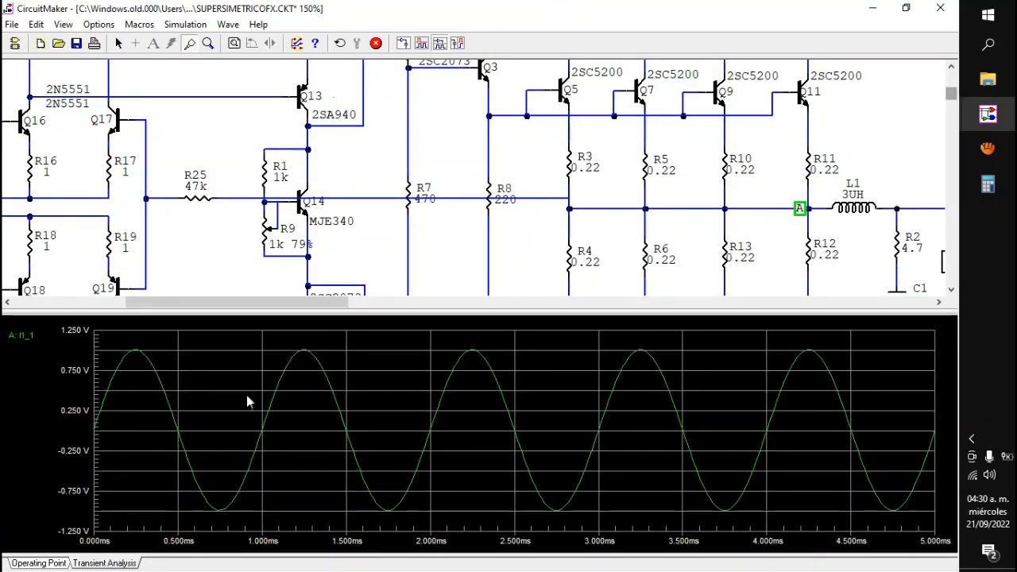
pyautogui.moveTo(276, 298); pyautogui.dragTo(130, 292)
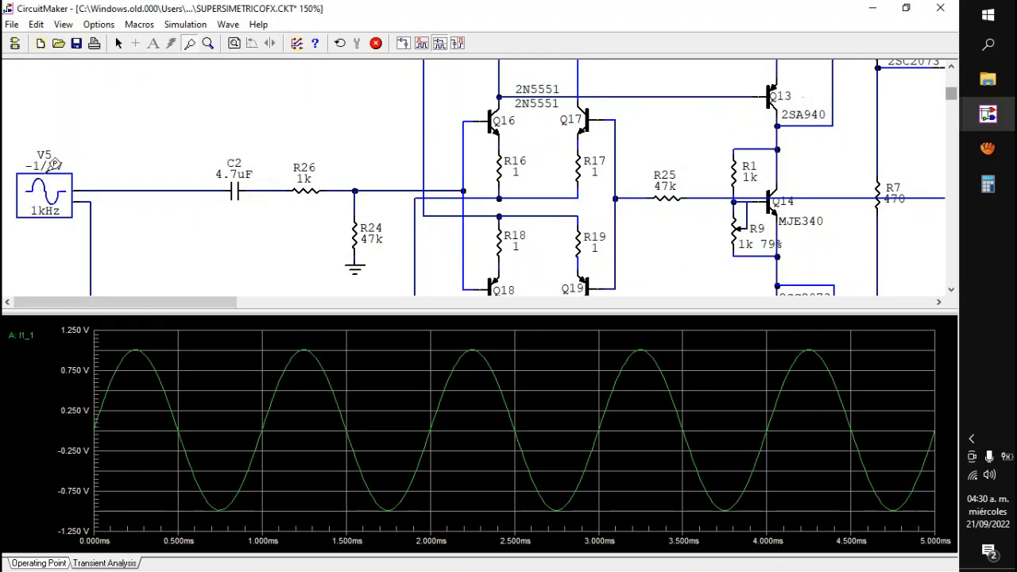
pyautogui.moveTo(148, 301); pyautogui.dragTo(213, 291)
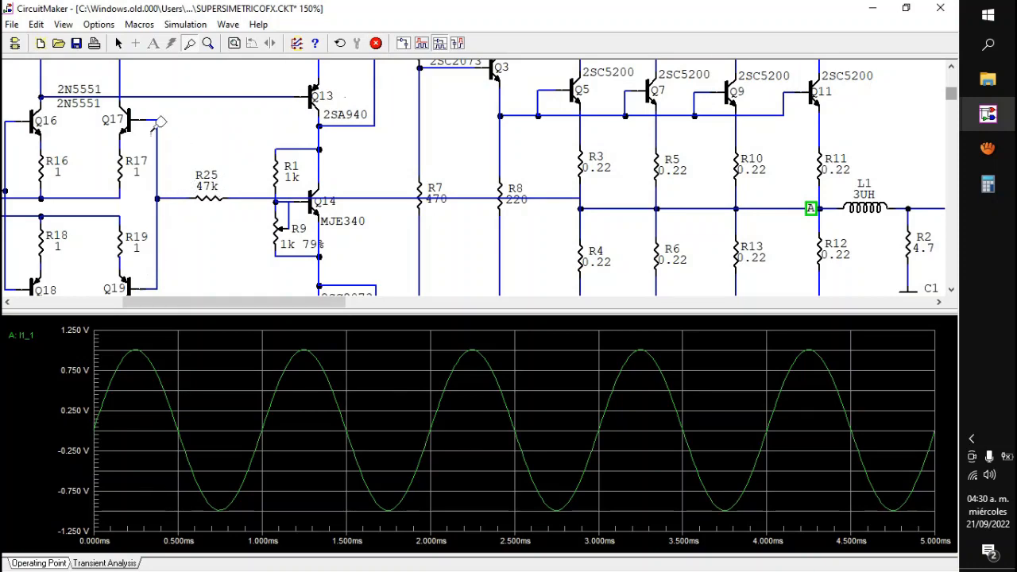
pyautogui.click(376, 43)
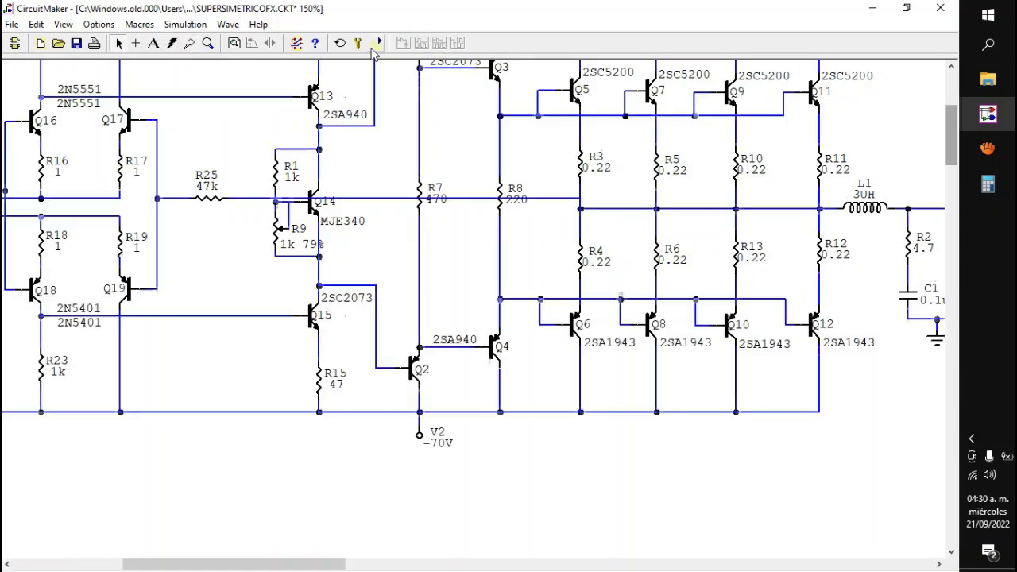
# Step: Shift R25 slightly away from the Q17 and Q19 bases, duplicate R24, and attach the copy vertically to the feedback line before R25
pyautogui.moveTo(288, 559); pyautogui.dragTo(244, 561)
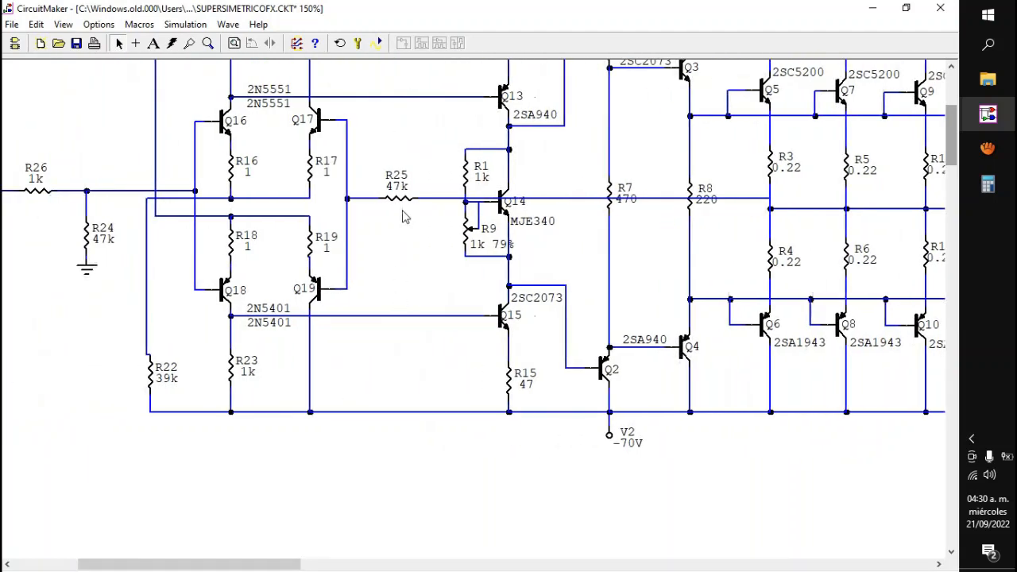
pyautogui.moveTo(401, 199); pyautogui.dragTo(410, 199)
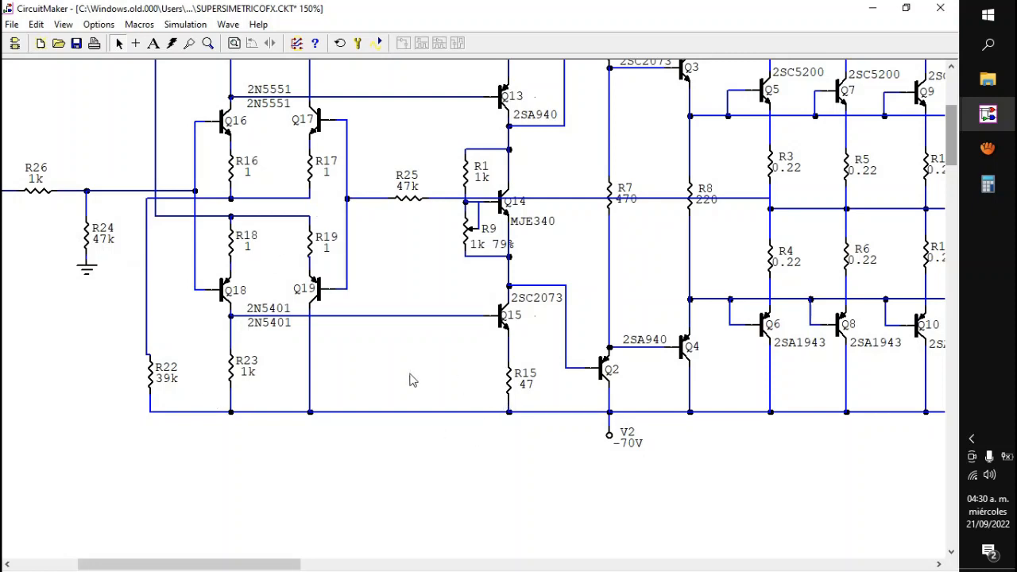
pyautogui.rightClick(83, 233)
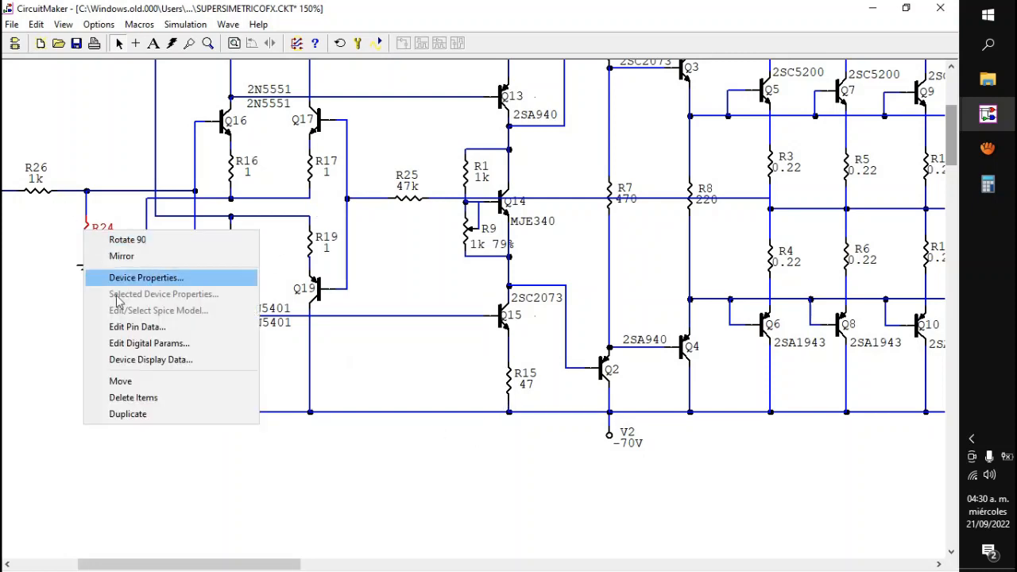
pyautogui.click(142, 415)
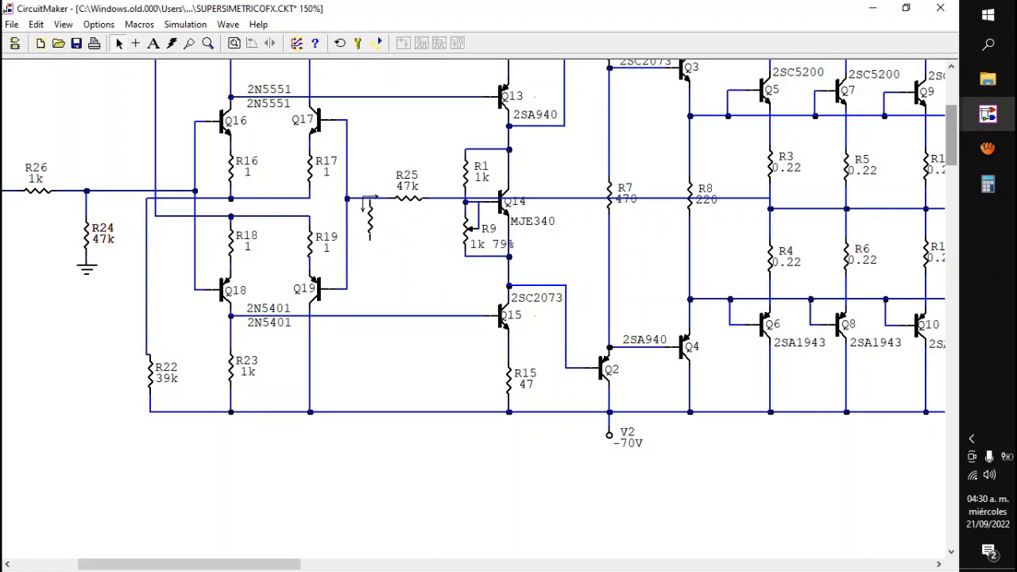
pyautogui.click(371, 200)
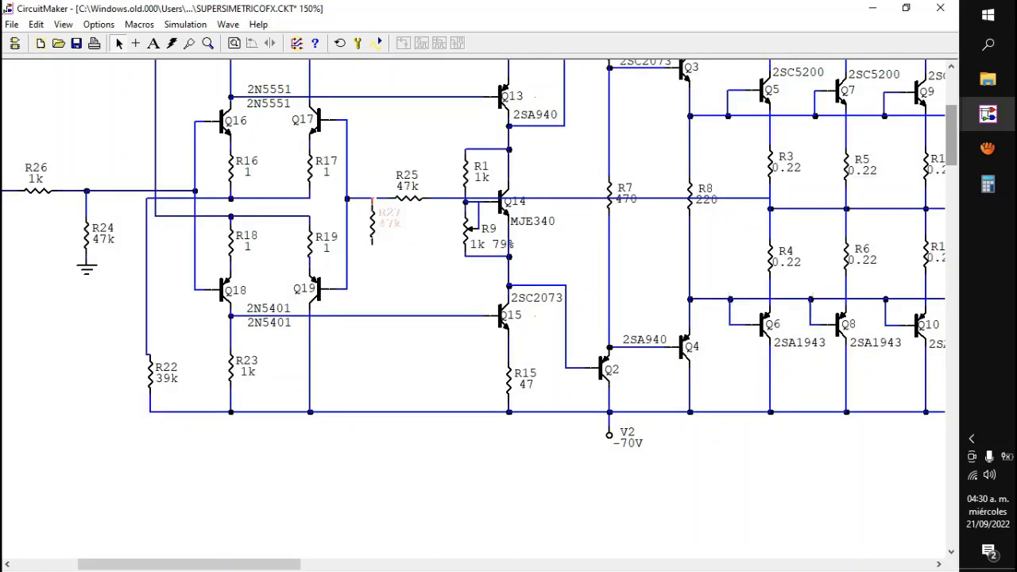
pyautogui.moveTo(372, 226); pyautogui.dragTo(374, 228)
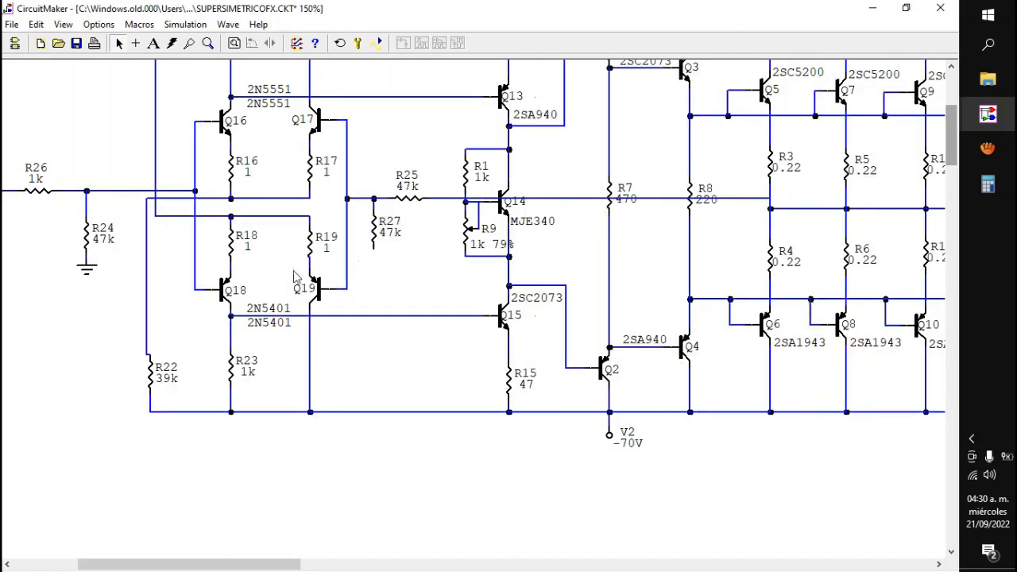
# Step: Duplicate C2, rotate the copy 90 degrees, attach it below R27, and wire its lower end to R24's ground
pyautogui.moveTo(147, 564); pyautogui.dragTo(126, 564)
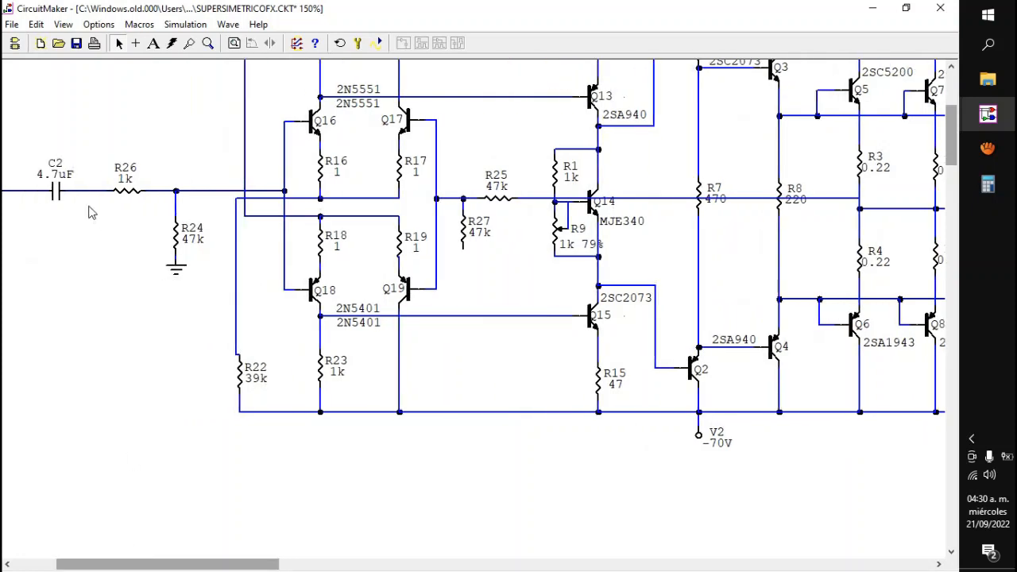
pyautogui.rightClick(57, 191)
pyautogui.click(101, 372)
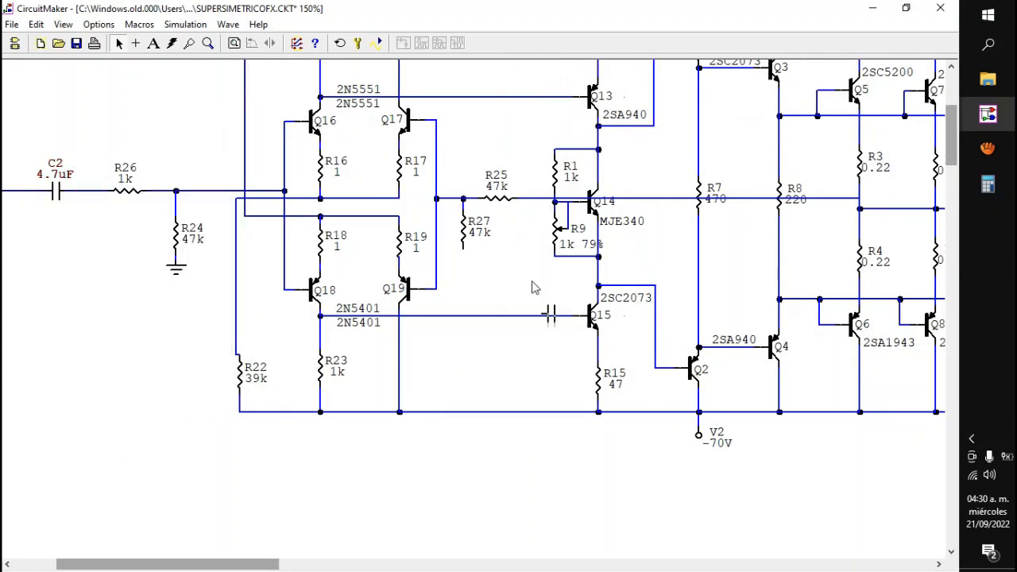
pyautogui.click(509, 275)
pyautogui.rightClick(509, 270)
pyautogui.click(567, 278)
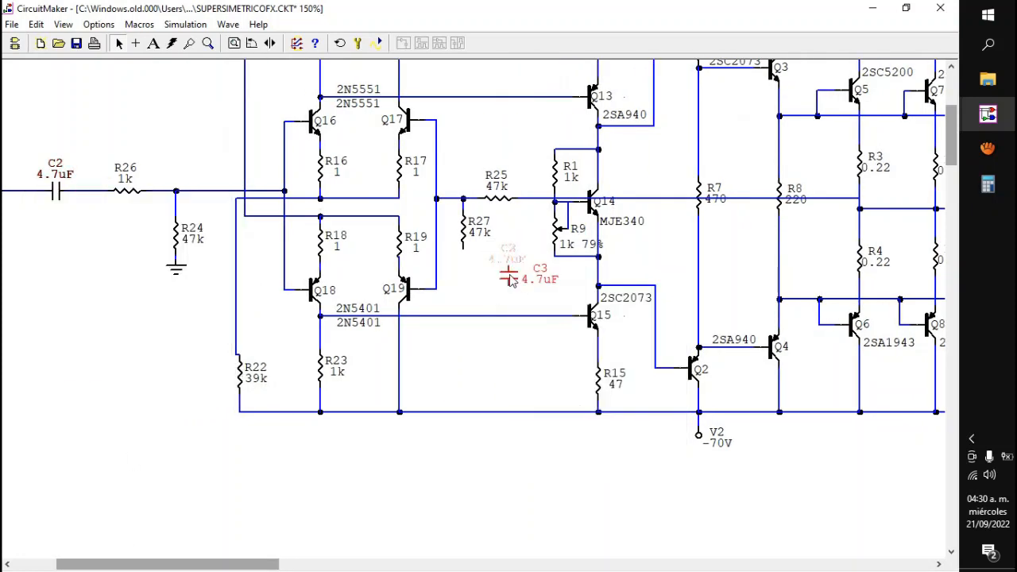
pyautogui.moveTo(508, 273); pyautogui.dragTo(463, 279)
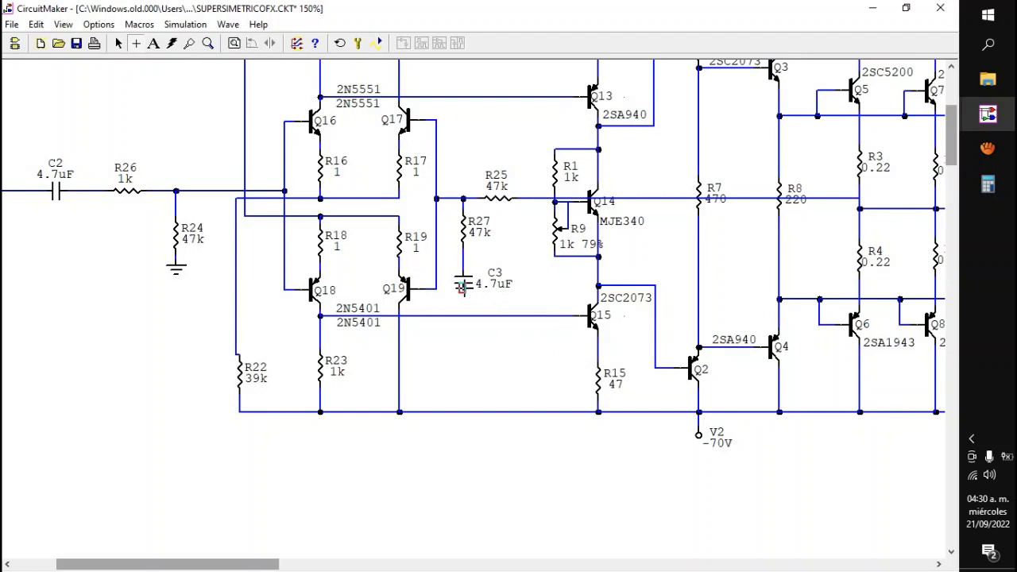
pyautogui.moveTo(463, 287)
pyautogui.mouseDown()
pyautogui.moveTo(172, 256)
pyautogui.moveTo(176, 265)
pyautogui.mouseUp()
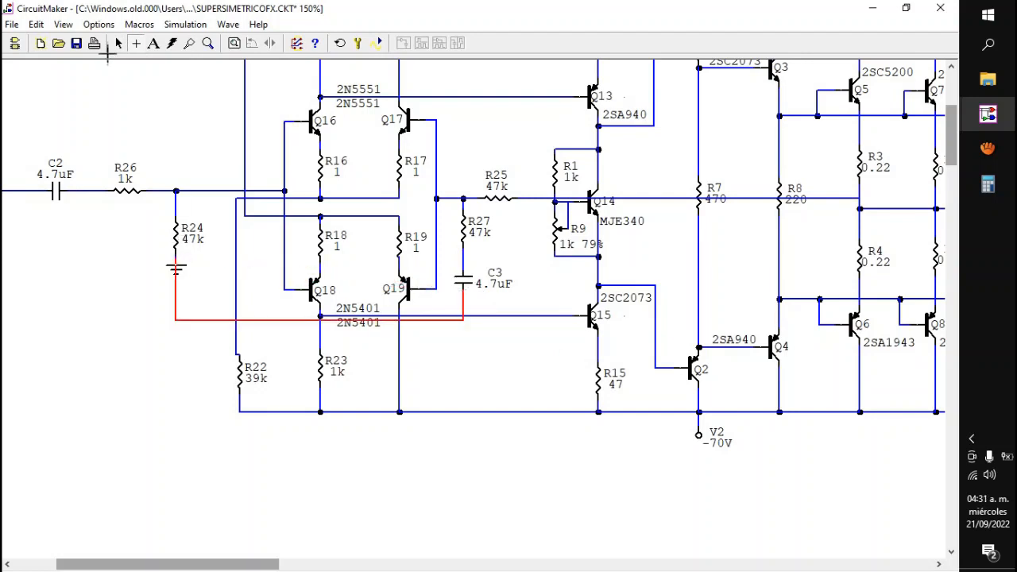
pyautogui.click(118, 44)
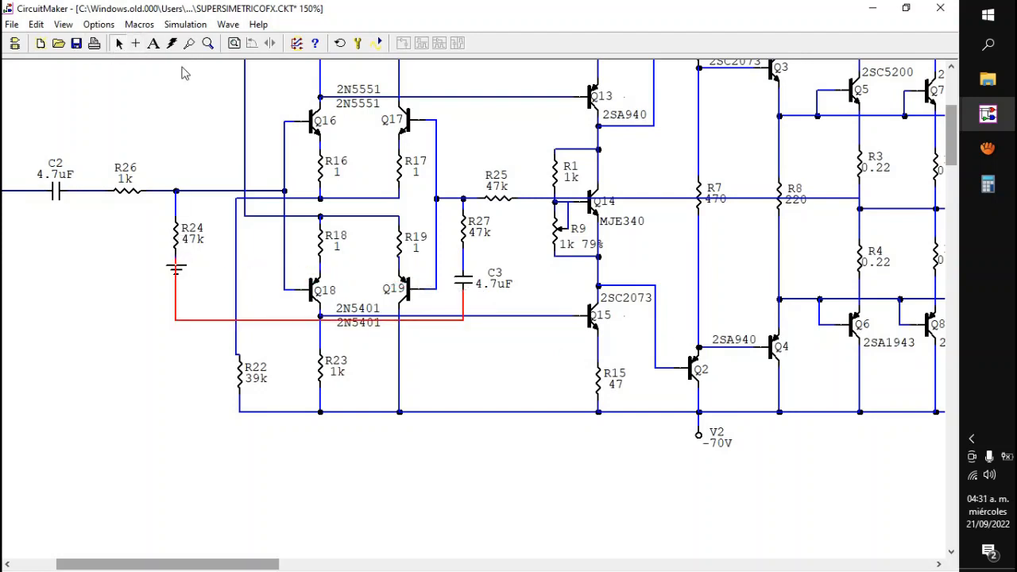
# Step: Set feedback capacitor C3 to 470uF
pyautogui.click(468, 288)
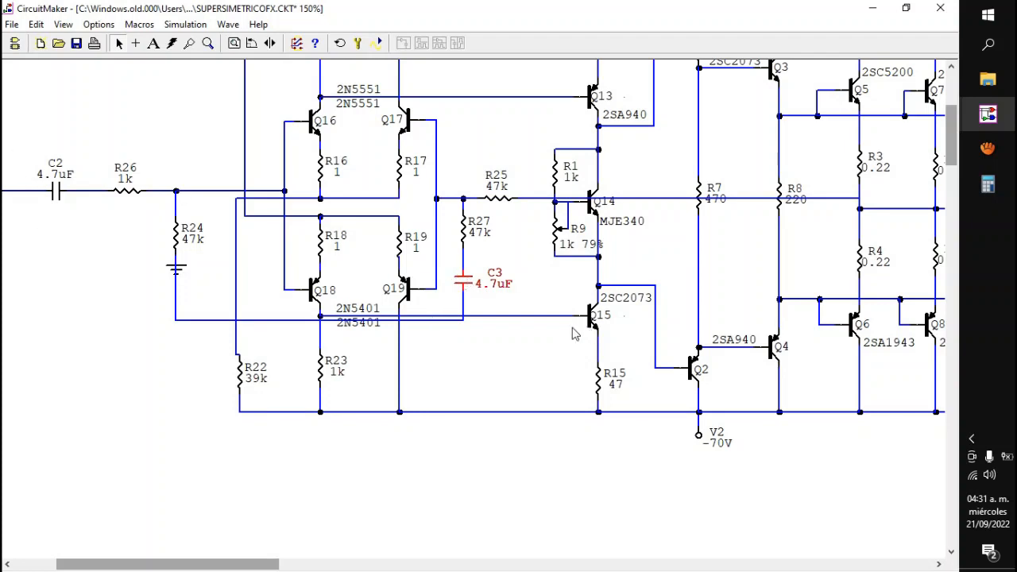
pyautogui.doubleClick(469, 290)
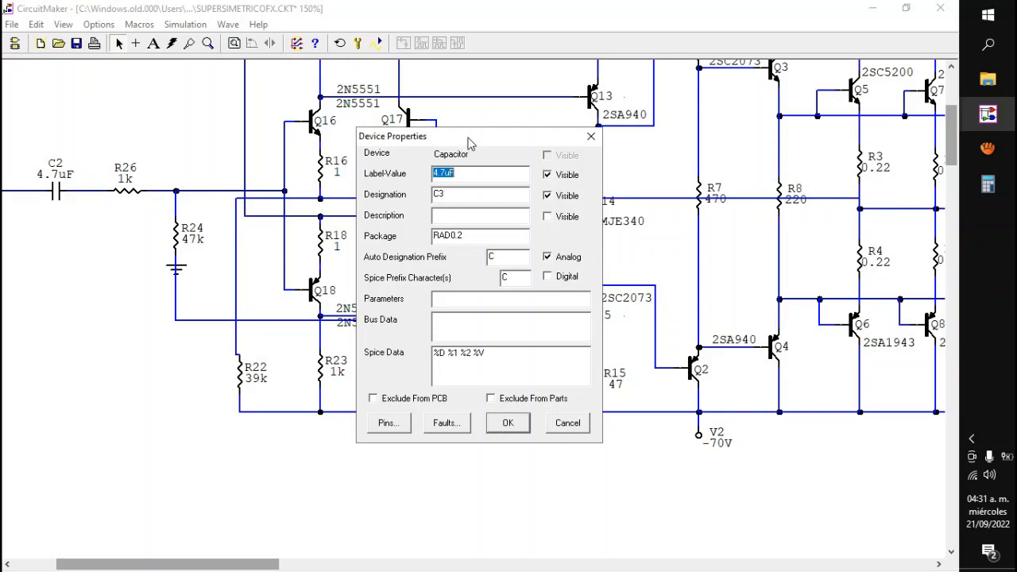
pyautogui.moveTo(445, 173); pyautogui.dragTo(437, 181)
pyautogui.write('7')
pyautogui.press('Return')
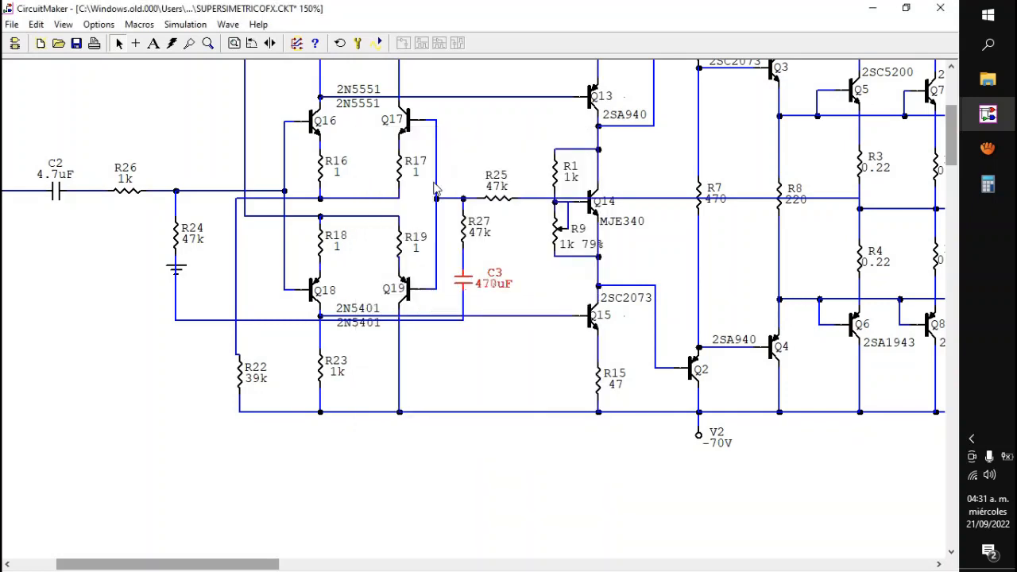
# Step: Set feedback resistor R27 to 1k
pyautogui.doubleClick(465, 238)
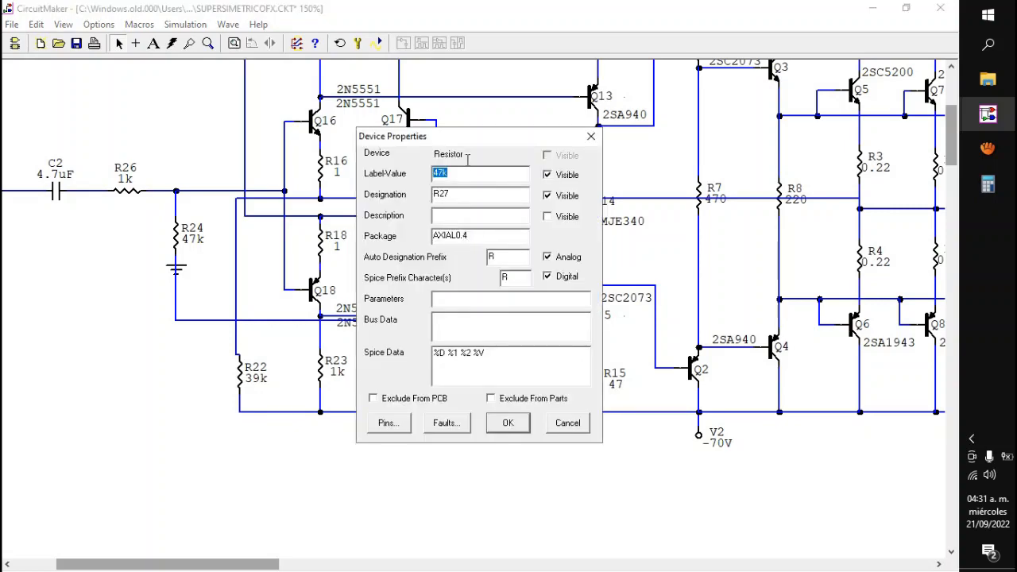
pyautogui.moveTo(466, 139); pyautogui.dragTo(221, 174)
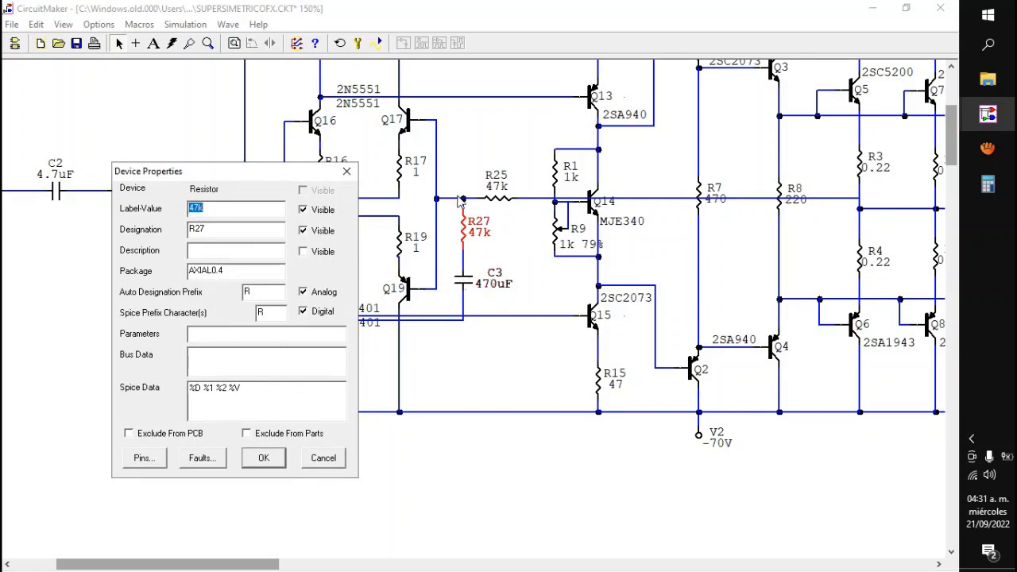
pyautogui.click(191, 209)
pyautogui.write('1')
pyautogui.press('Return')
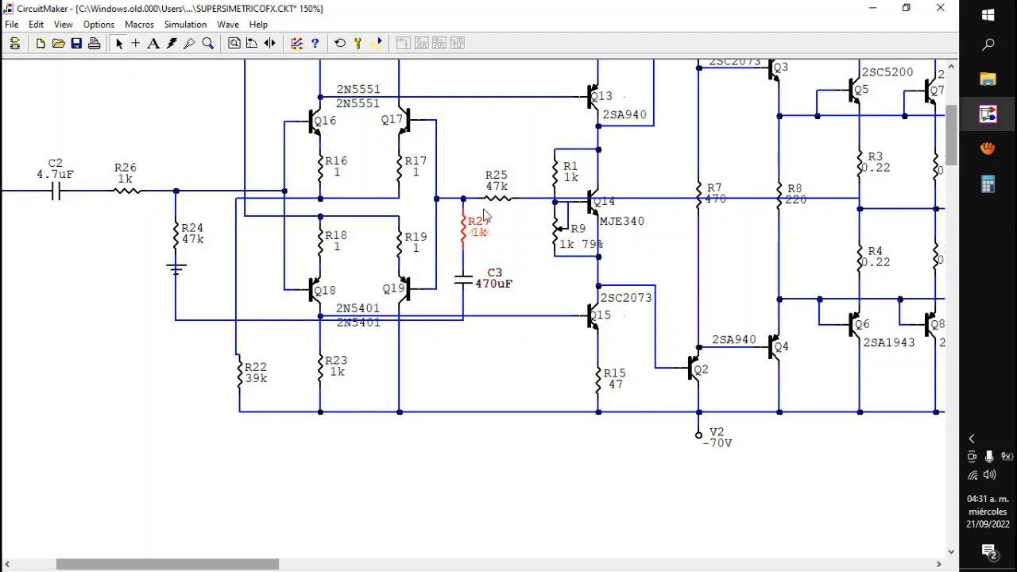
pyautogui.click(502, 248)
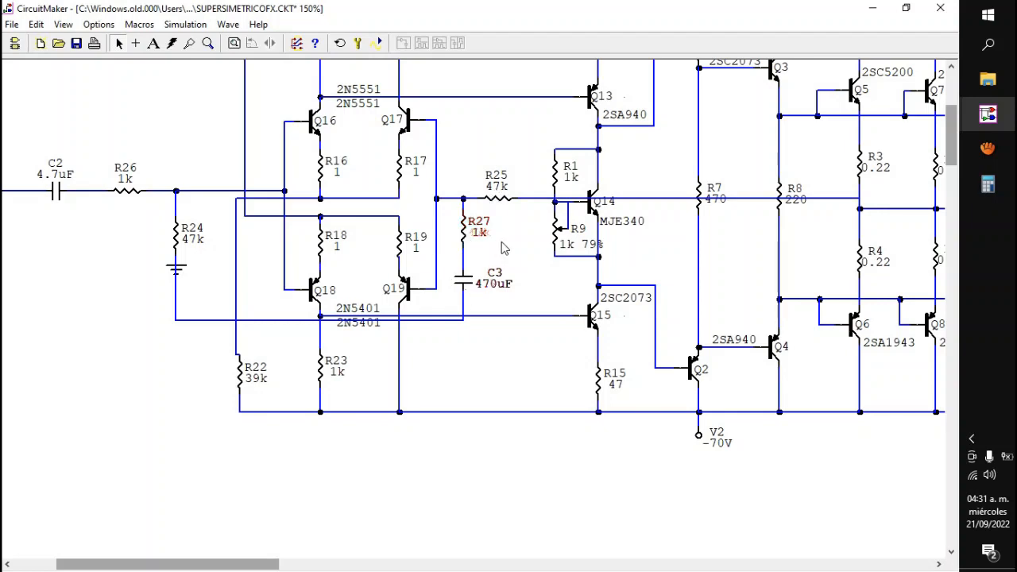
# Step: Run the transient simulation and examine the output waveform's first positive peak up close, then stop the simulation
pyautogui.moveTo(154, 565); pyautogui.dragTo(107, 567)
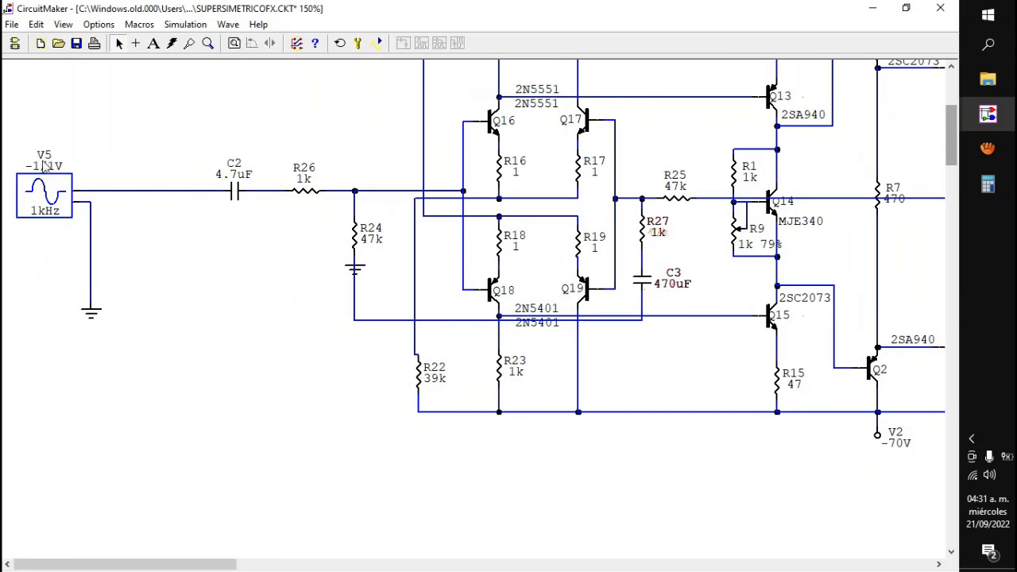
pyautogui.moveTo(93, 564); pyautogui.dragTo(191, 564)
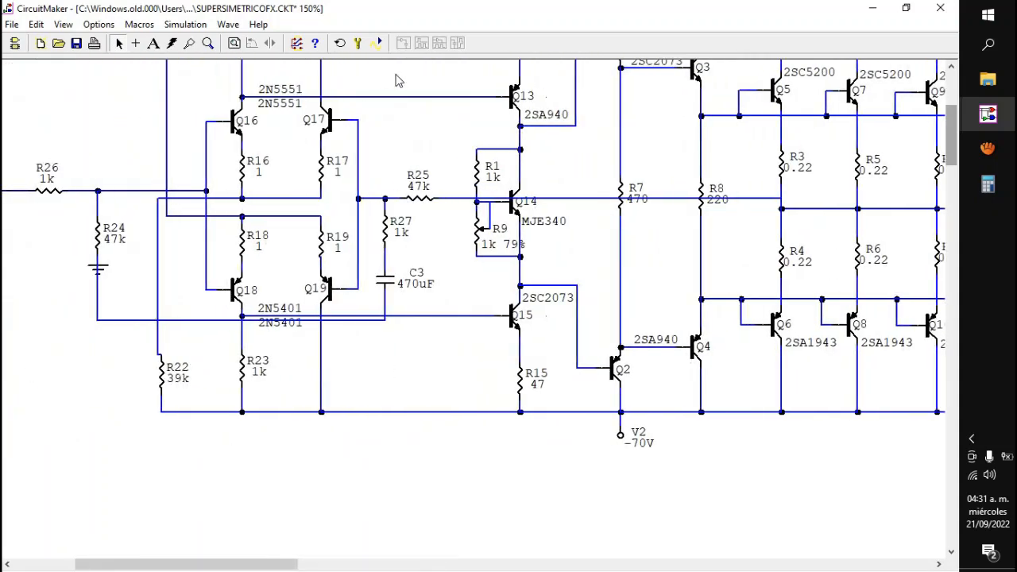
pyautogui.click(376, 43)
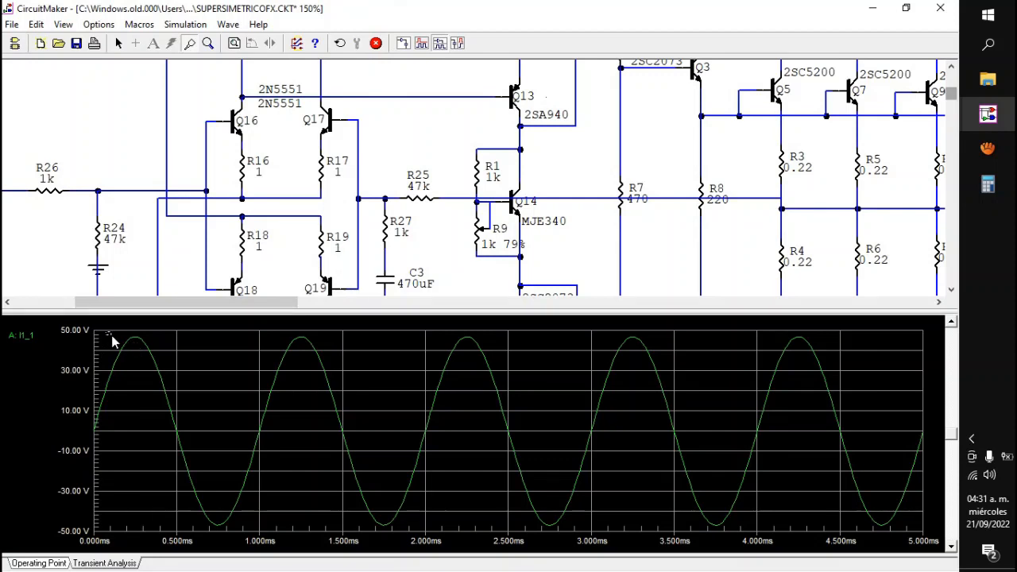
pyautogui.moveTo(111, 340); pyautogui.dragTo(159, 357)
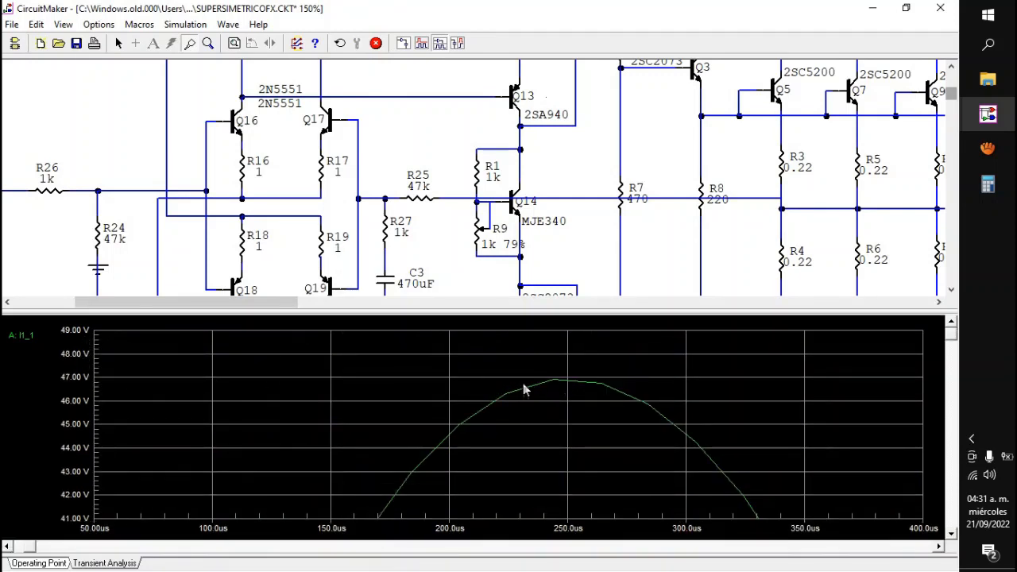
pyautogui.rightClick(464, 358)
pyautogui.click(483, 366)
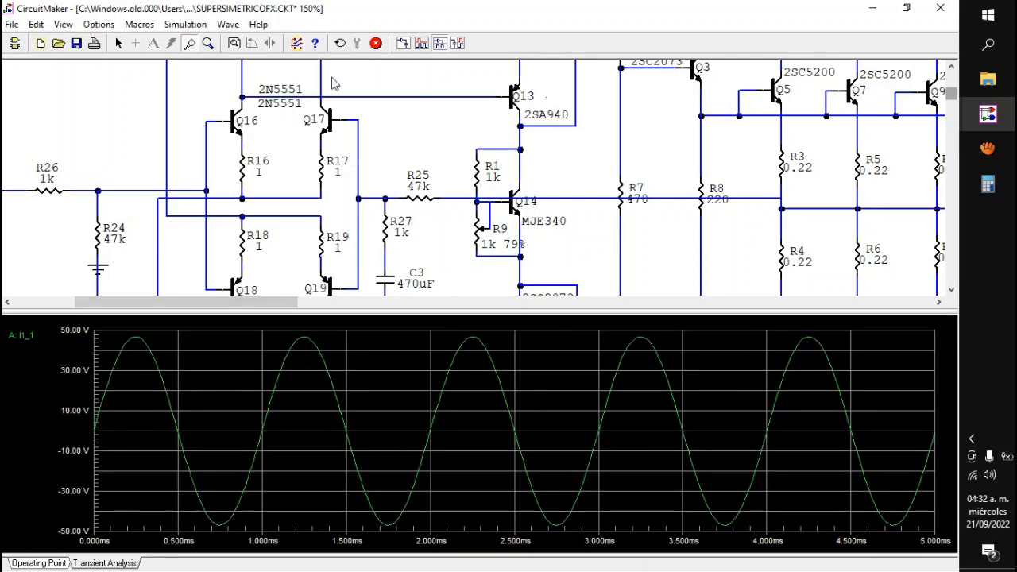
pyautogui.click(376, 43)
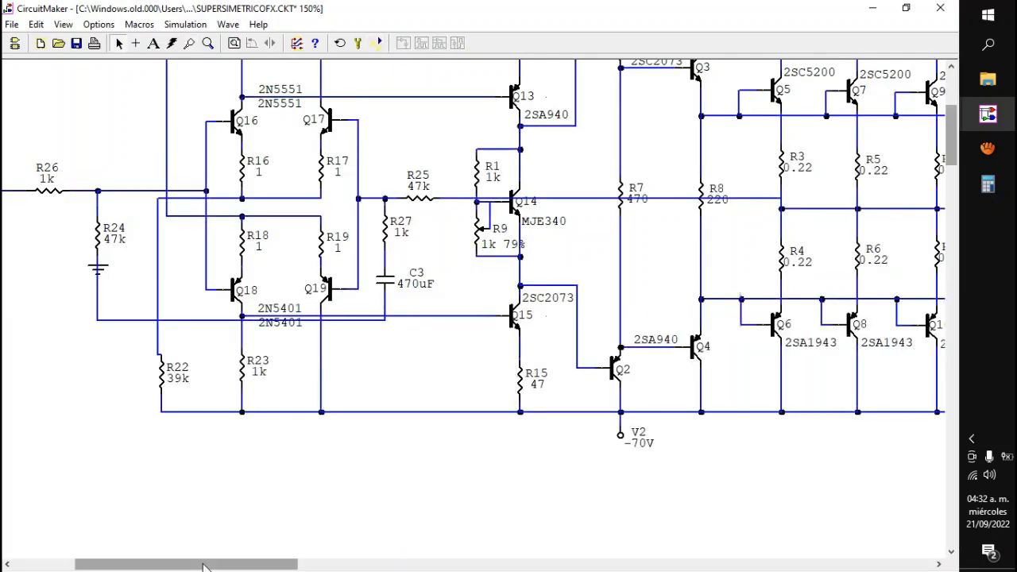
pyautogui.moveTo(202, 566); pyautogui.dragTo(131, 562)
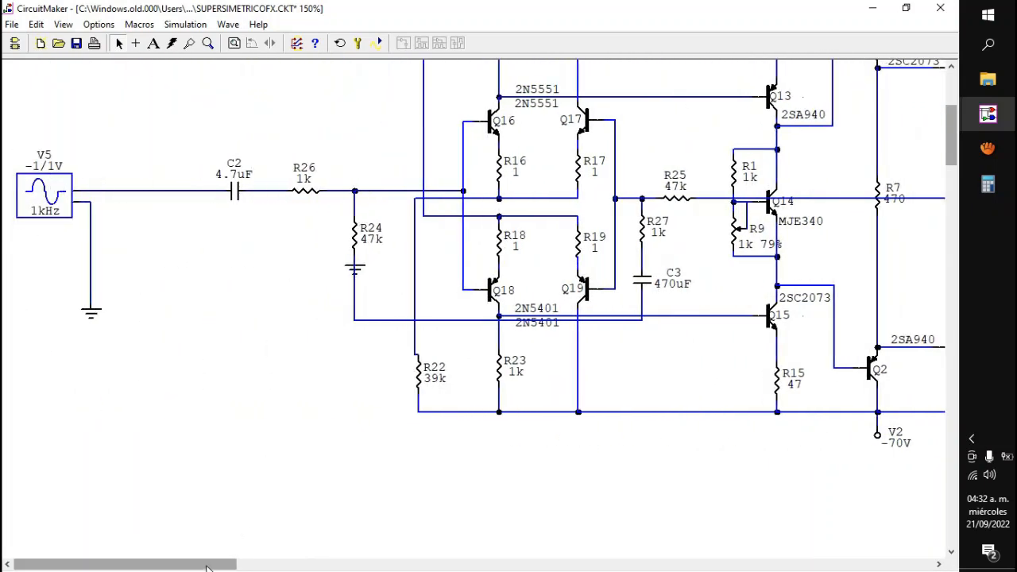
pyautogui.moveTo(208, 566); pyautogui.dragTo(429, 565)
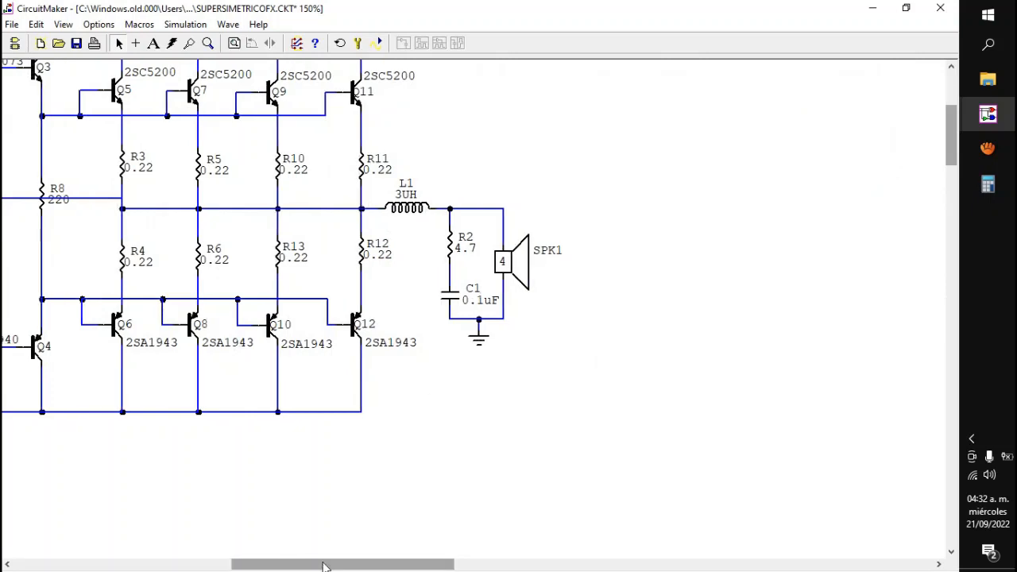
pyautogui.moveTo(323, 566); pyautogui.dragTo(181, 567)
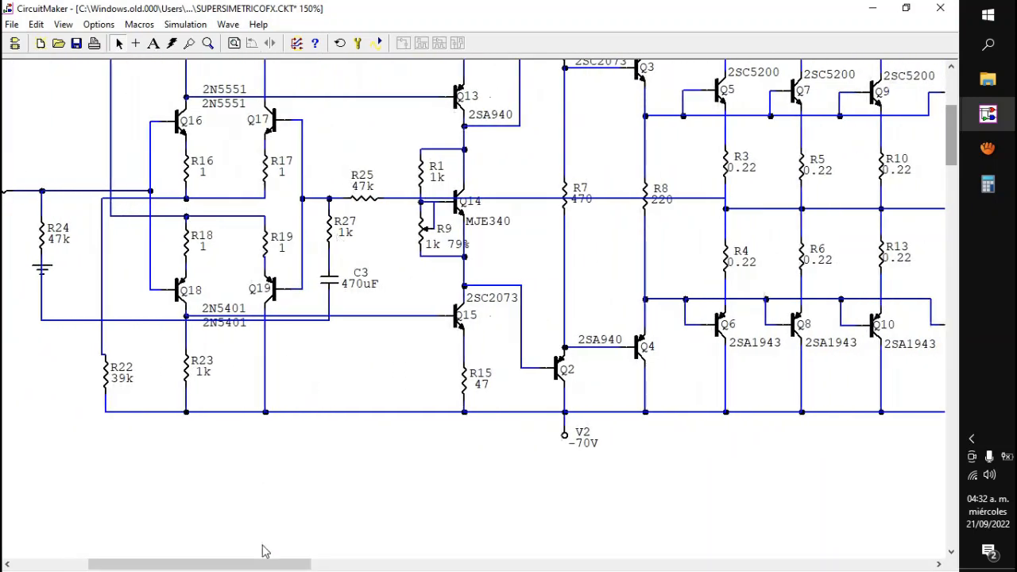
pyautogui.moveTo(262, 563)
pyautogui.mouseDown()
pyautogui.moveTo(336, 562)
pyautogui.moveTo(257, 562)
pyautogui.mouseUp()
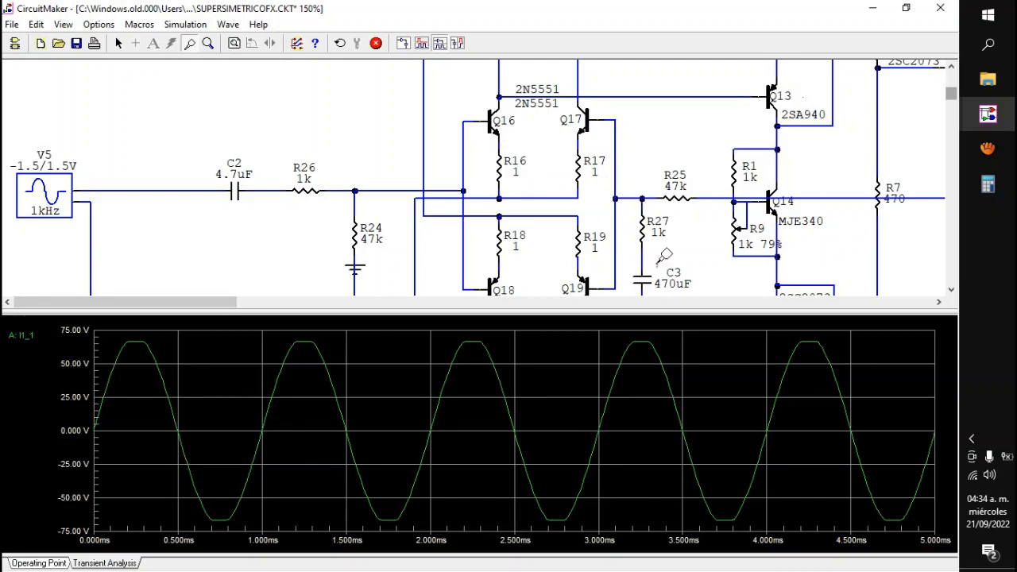
# Step: Stop the running simulation and set feedback resistor R27 to 47
pyautogui.click(375, 44)
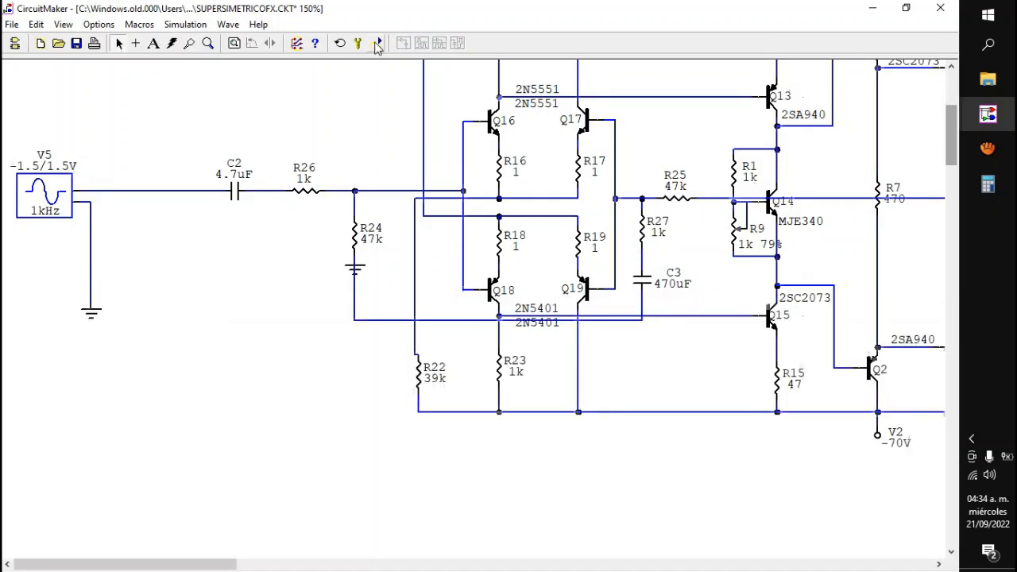
pyautogui.doubleClick(646, 241)
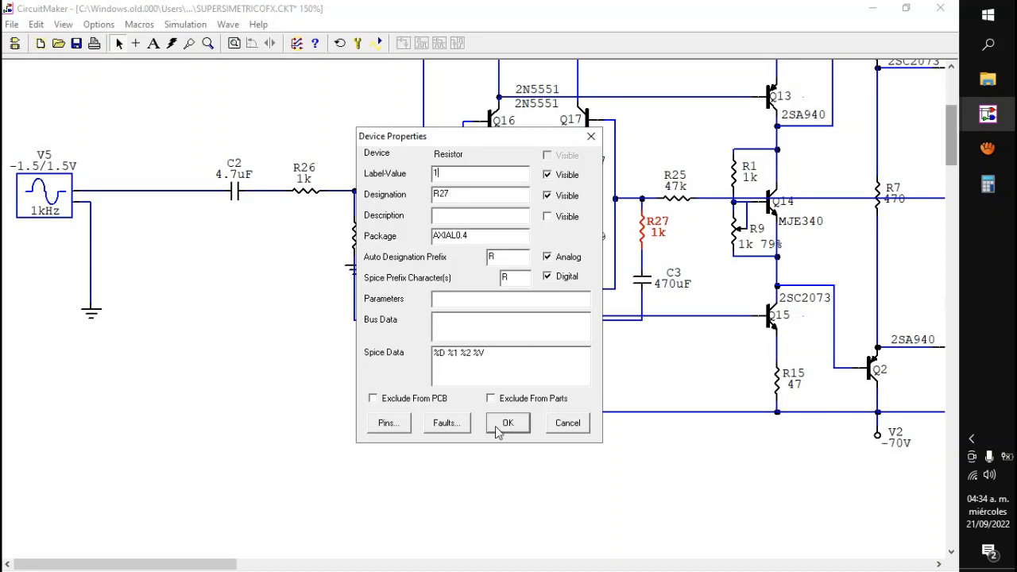
pyautogui.doubleClick(436, 174)
pyautogui.click(505, 421)
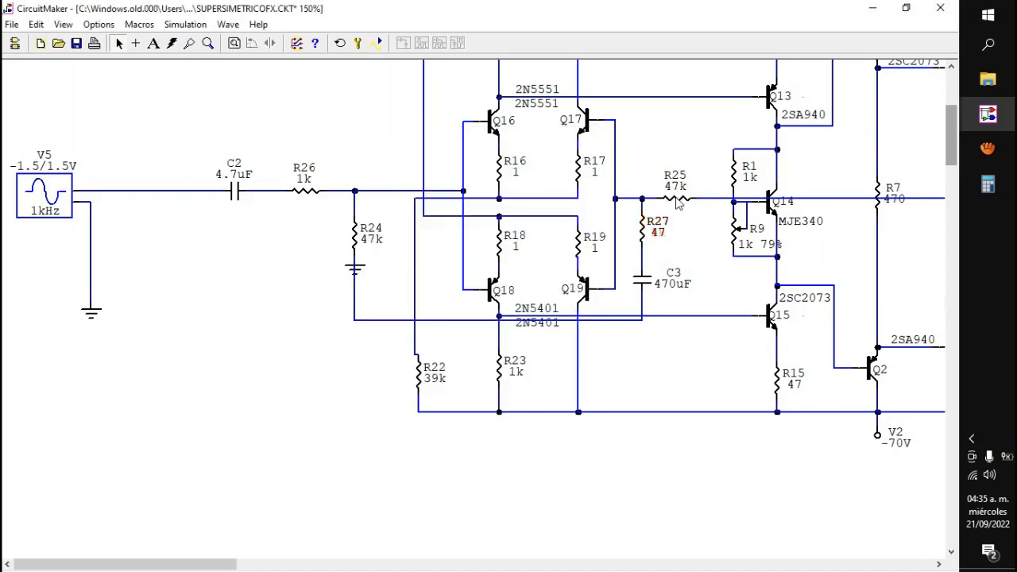
# Step: Set the peak amplitude of input source V5 to 200 mV
pyautogui.doubleClick(48, 199)
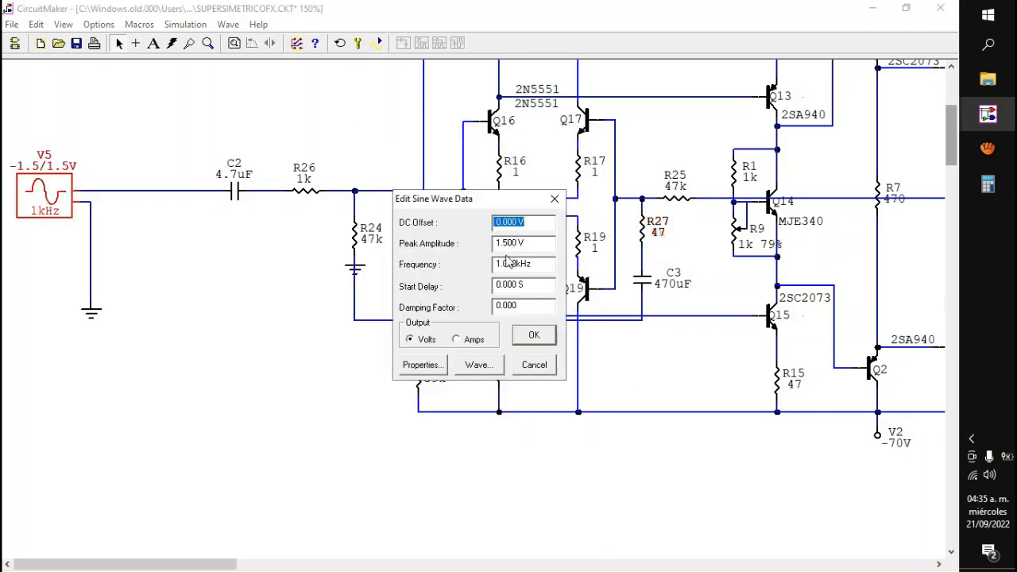
pyautogui.doubleClick(499, 244)
pyautogui.write('0')
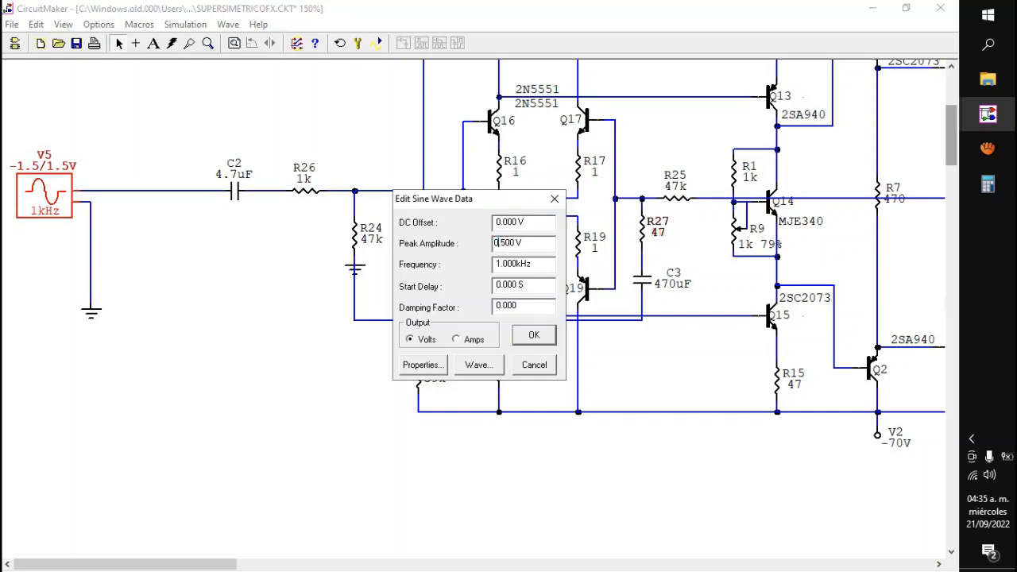
pyautogui.doubleClick(501, 243)
pyautogui.press('Return')
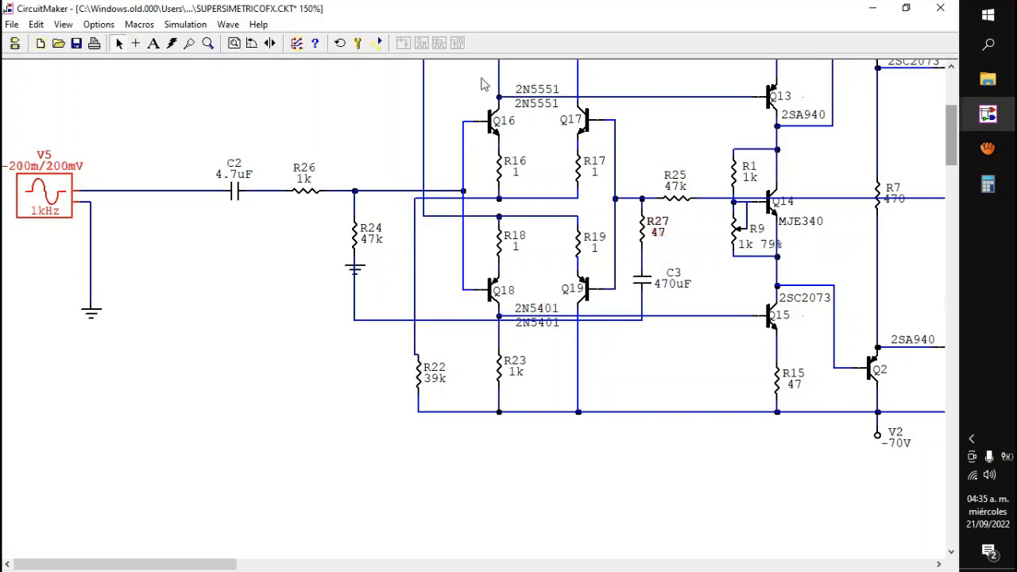
# Step: Simulate the circuit and examine the first positive crest of the output waveform, then return to schematic editing
pyautogui.click(378, 43)
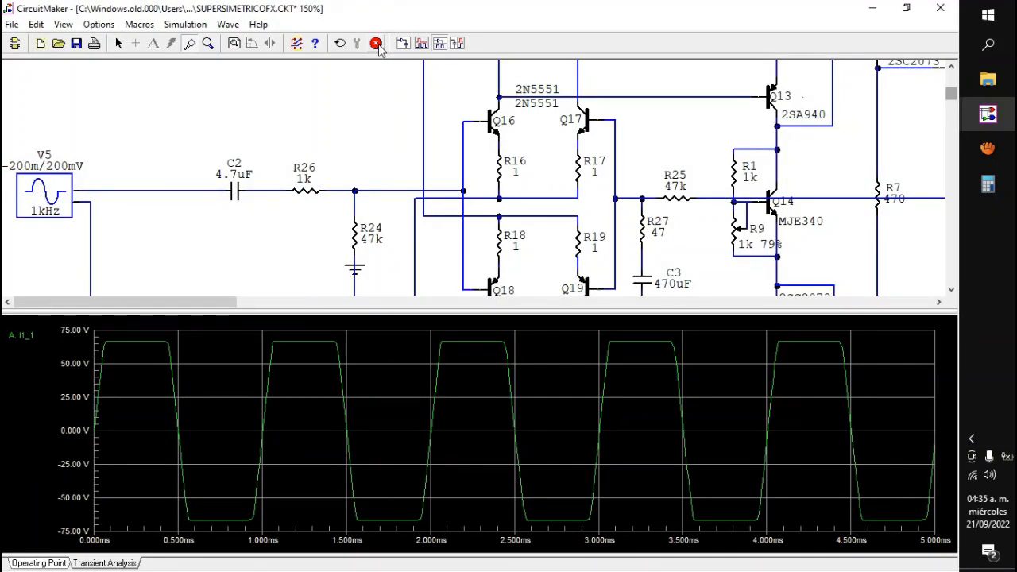
pyautogui.moveTo(66, 327); pyautogui.dragTo(229, 365)
pyautogui.moveTo(76, 370); pyautogui.dragTo(615, 422)
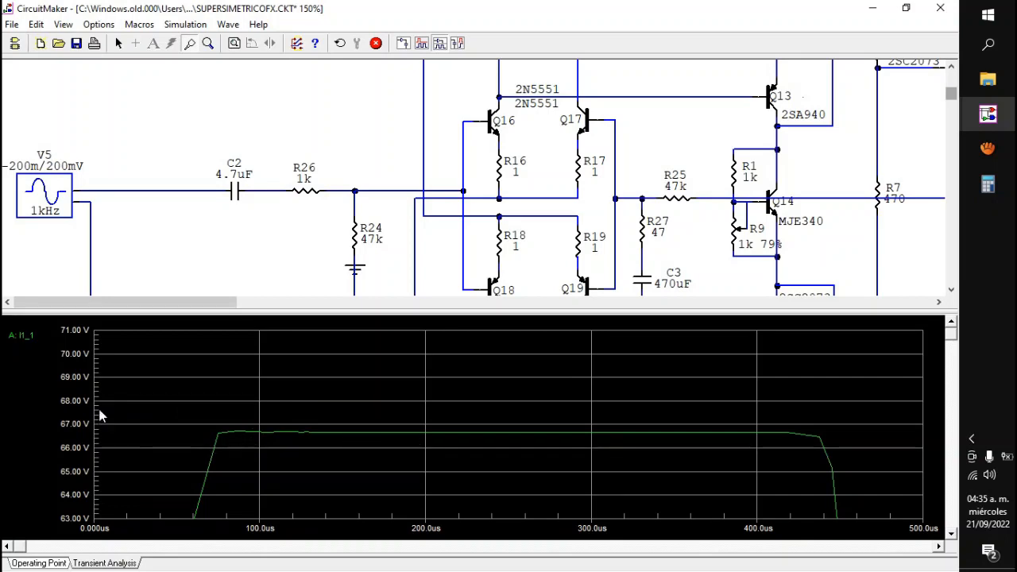
pyautogui.click(377, 44)
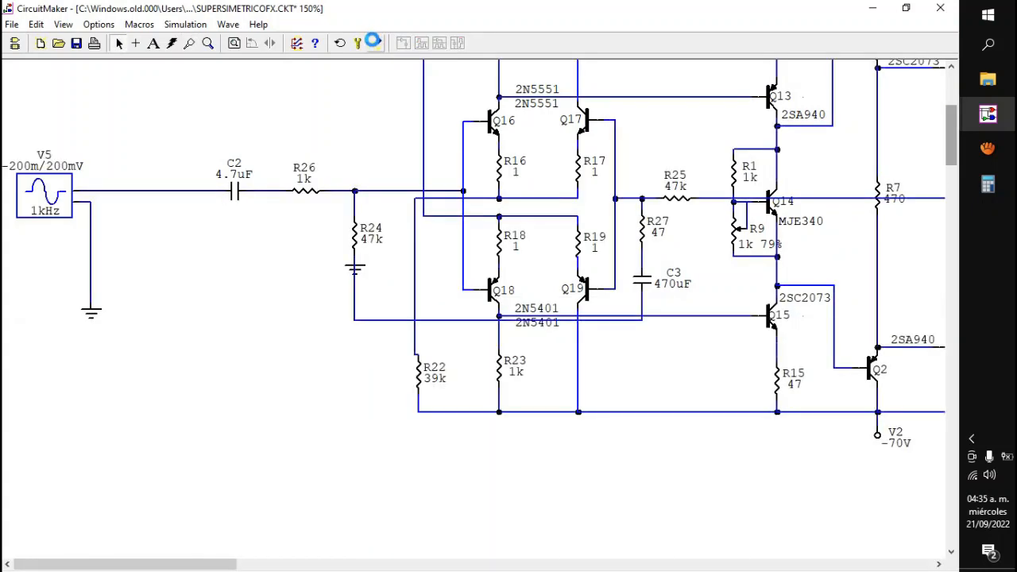
# Step: Set V5's peak amplitude to 100 mV and rerun the transient simulation to check the output for clipping
pyautogui.doubleClick(46, 192)
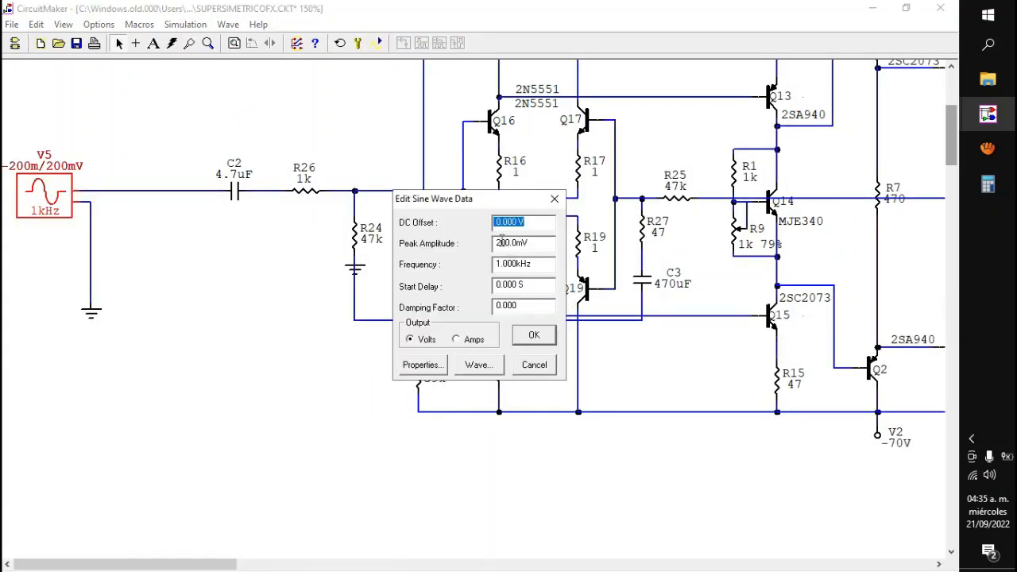
pyautogui.moveTo(501, 243); pyautogui.dragTo(493, 245)
pyautogui.write('1')
pyautogui.press('Return')
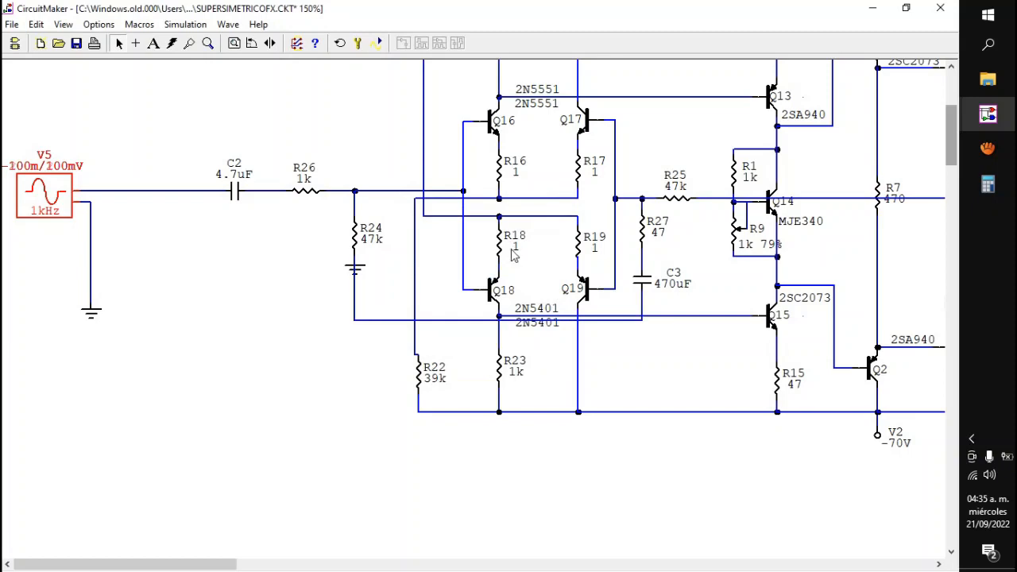
pyautogui.click(377, 44)
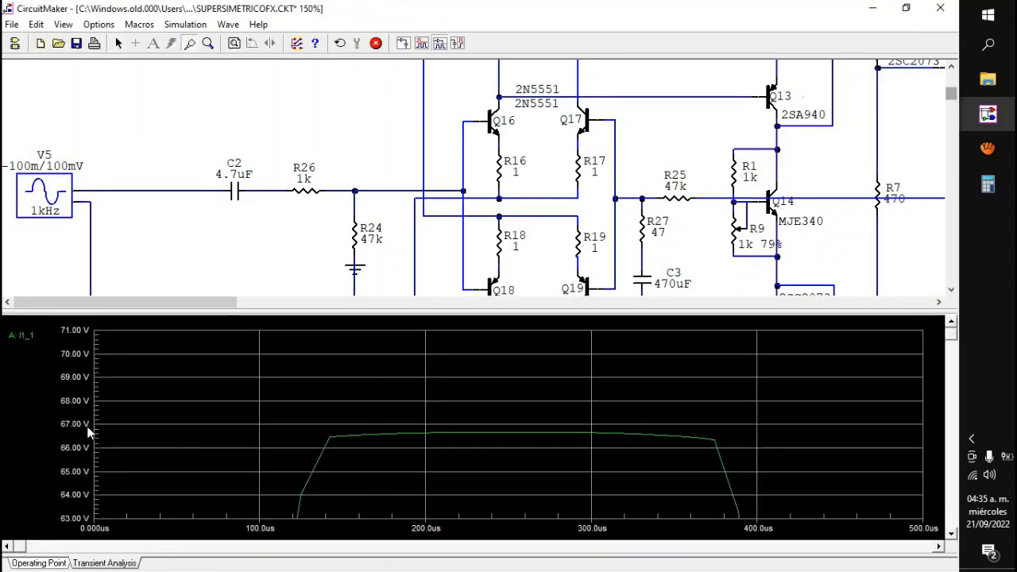
pyautogui.click(378, 44)
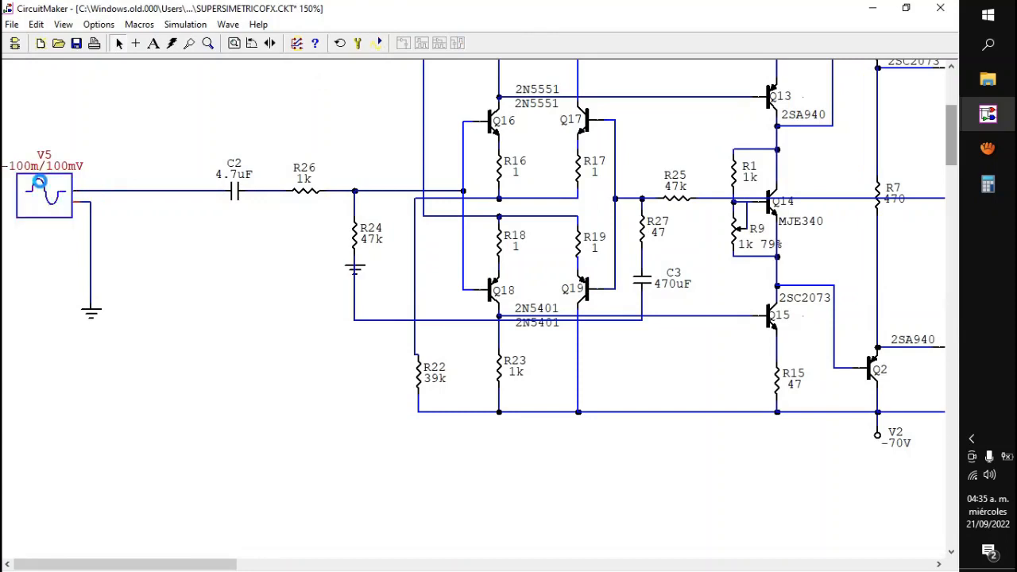
# Step: Set V5's peak amplitude to 80 mV
pyautogui.doubleClick(46, 205)
pyautogui.moveTo(504, 243); pyautogui.dragTo(494, 244)
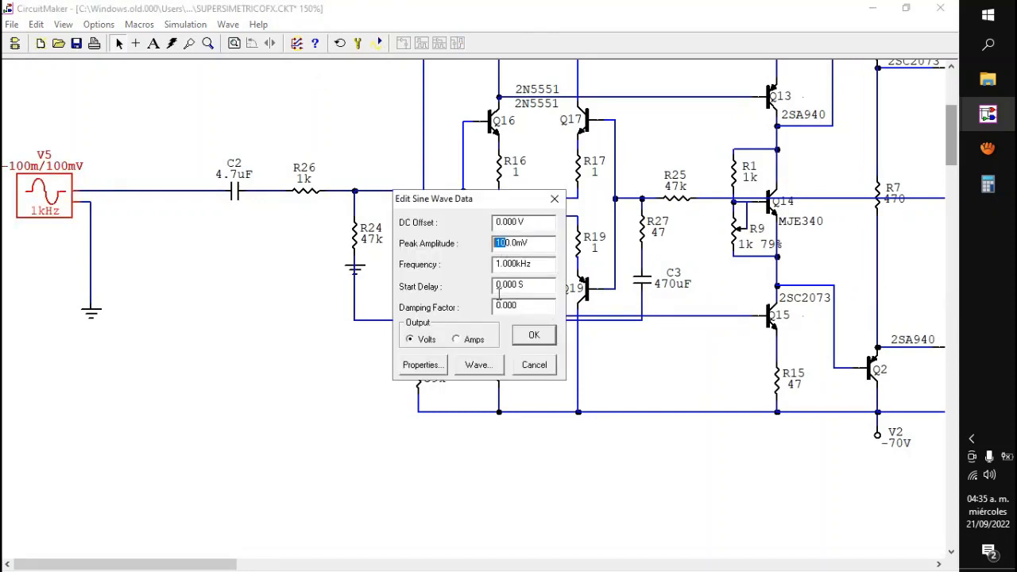
pyautogui.write('8')
pyautogui.press('Return')
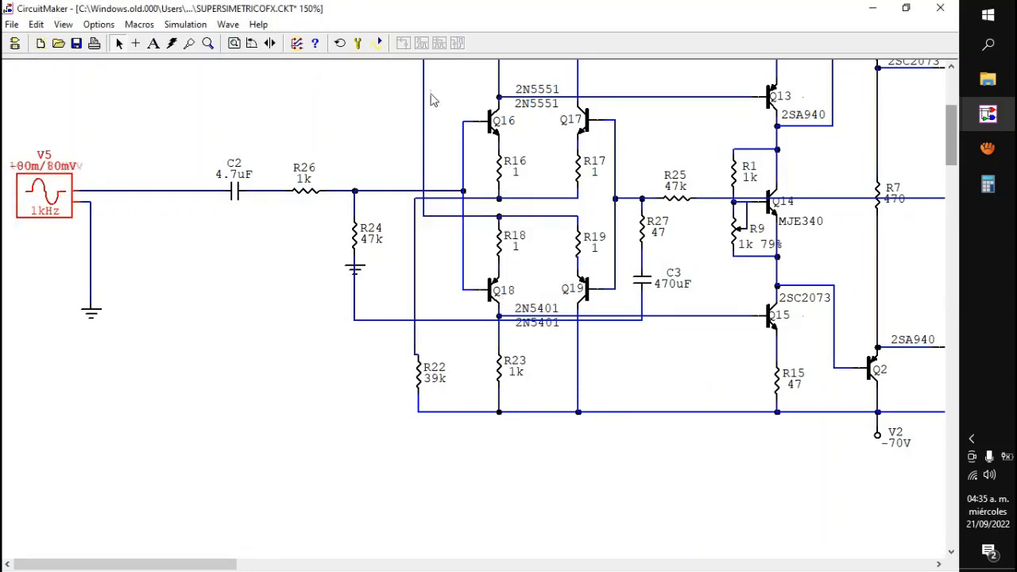
# Step: Rerun the transient simulation, view the whole output waveform at full scale, and stop the simulation
pyautogui.click(379, 44)
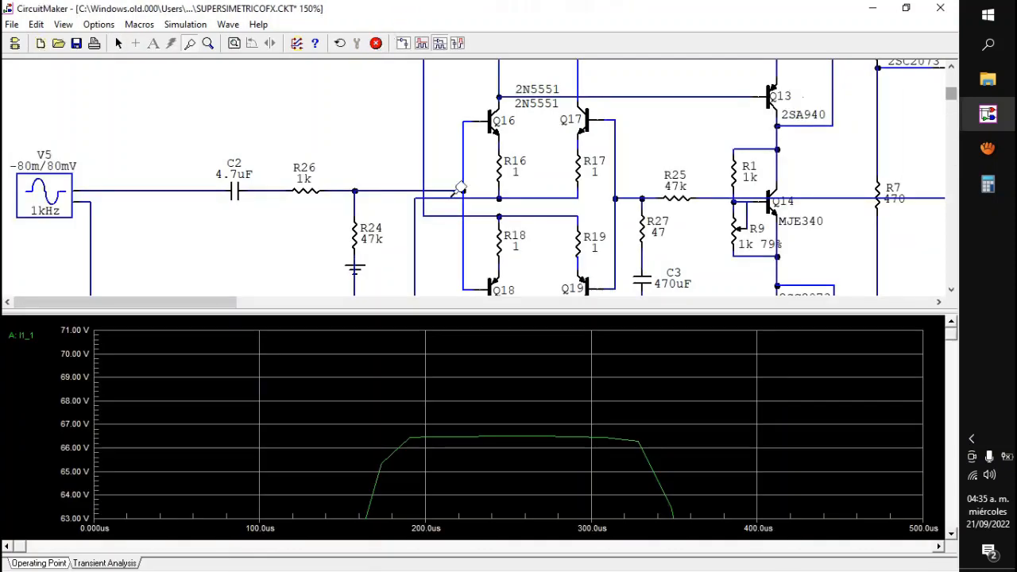
pyautogui.rightClick(502, 343)
pyautogui.click(506, 363)
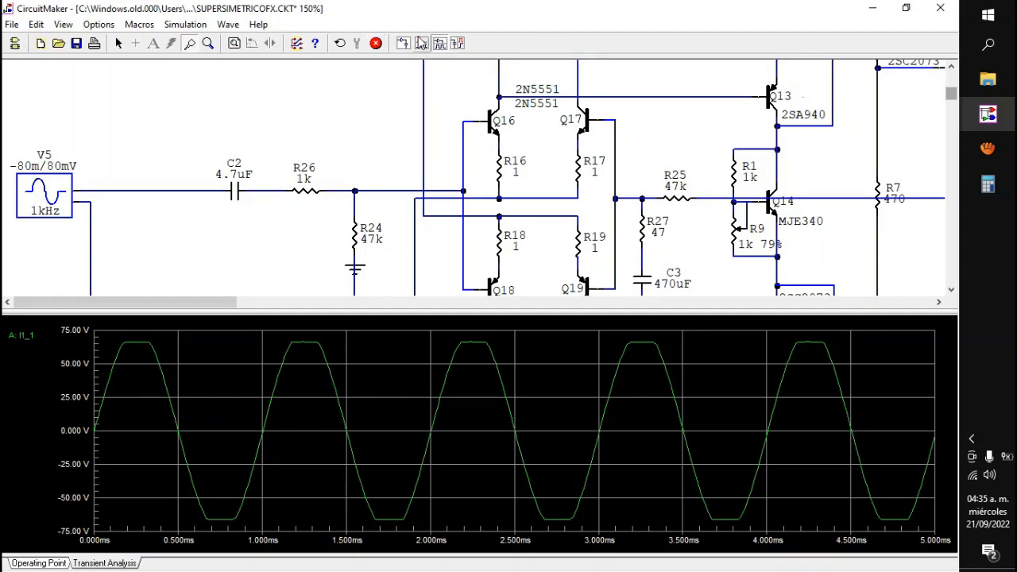
pyautogui.click(376, 44)
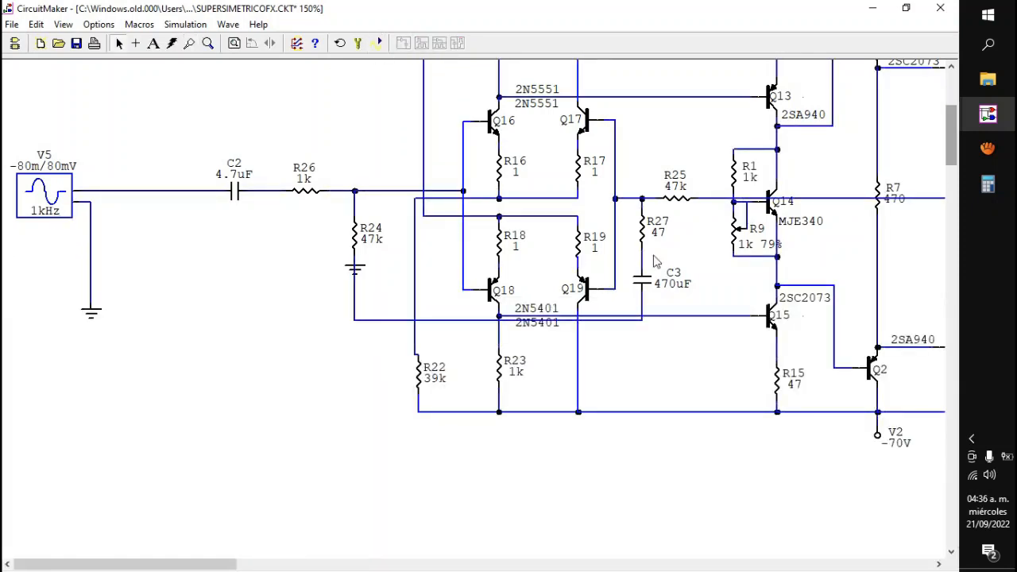
# Step: Set feedback resistor R27 back to 1k
pyautogui.doubleClick(640, 229)
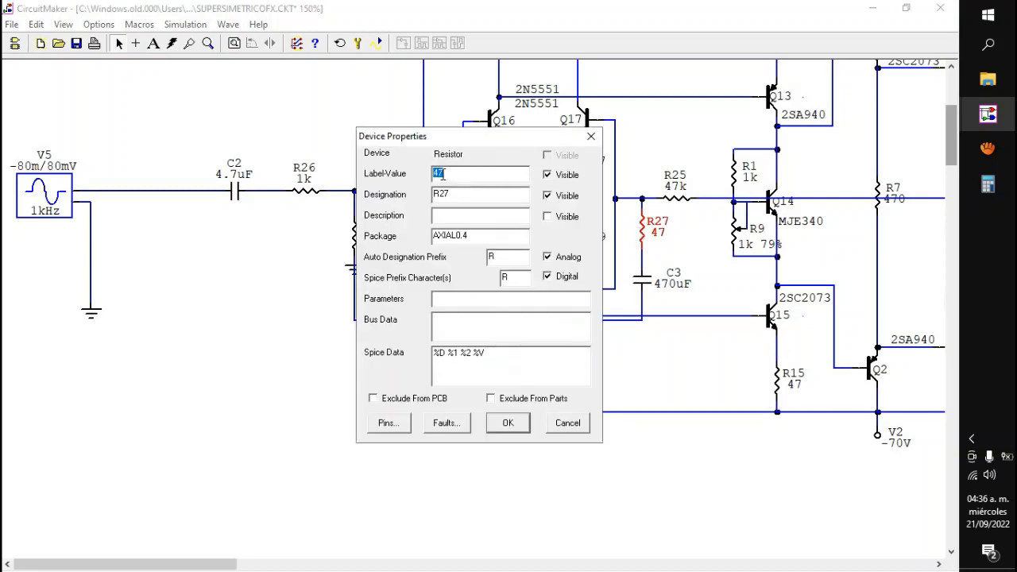
pyautogui.write('1k')
pyautogui.press('Return')
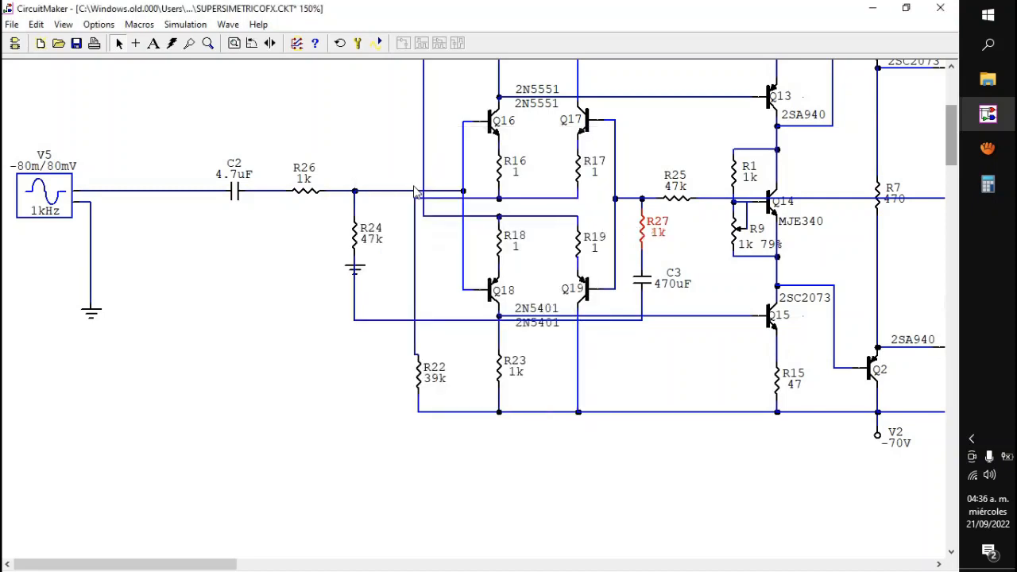
# Step: Set V5's peak amplitude to 1.5 V and run the transient simulation
pyautogui.doubleClick(46, 189)
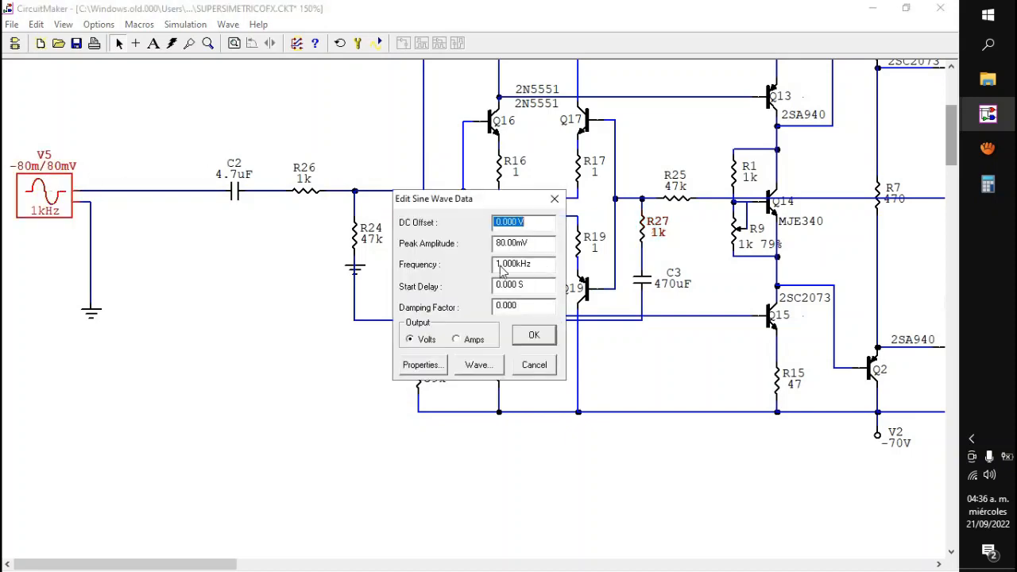
pyautogui.moveTo(499, 243); pyautogui.dragTo(486, 253)
pyautogui.write('15')
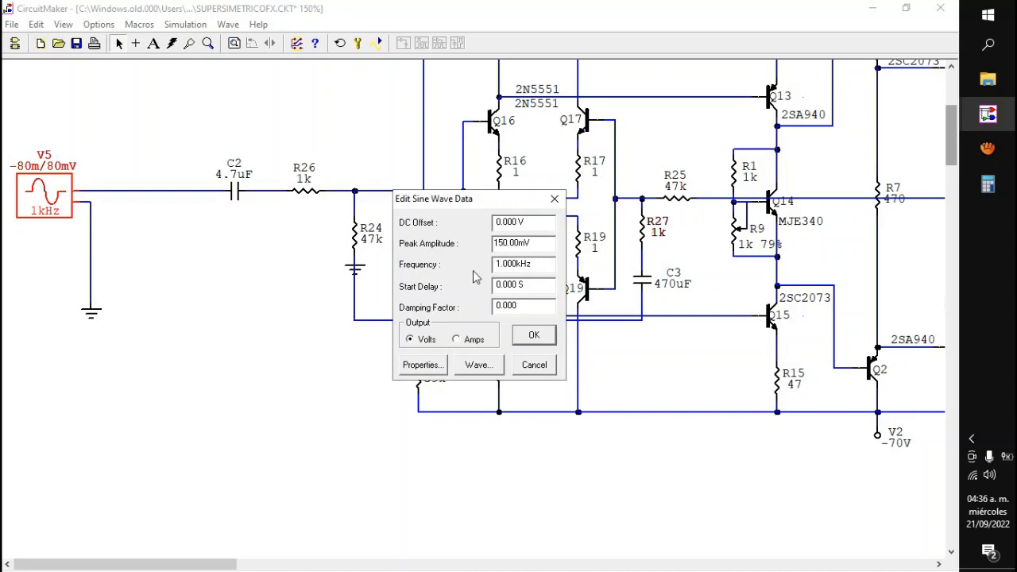
pyautogui.press('Return')
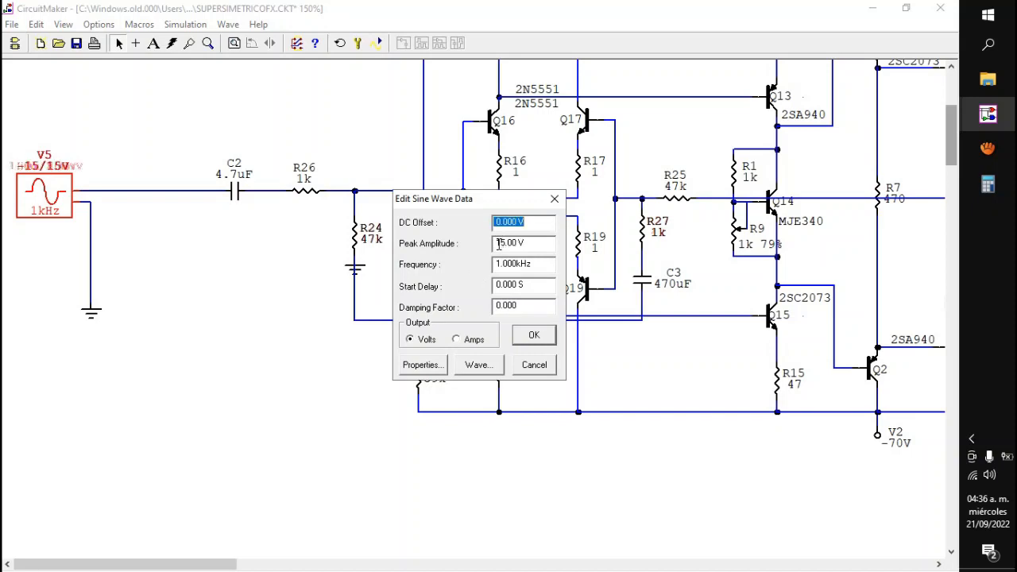
pyautogui.click(500, 244)
pyautogui.press('Return')
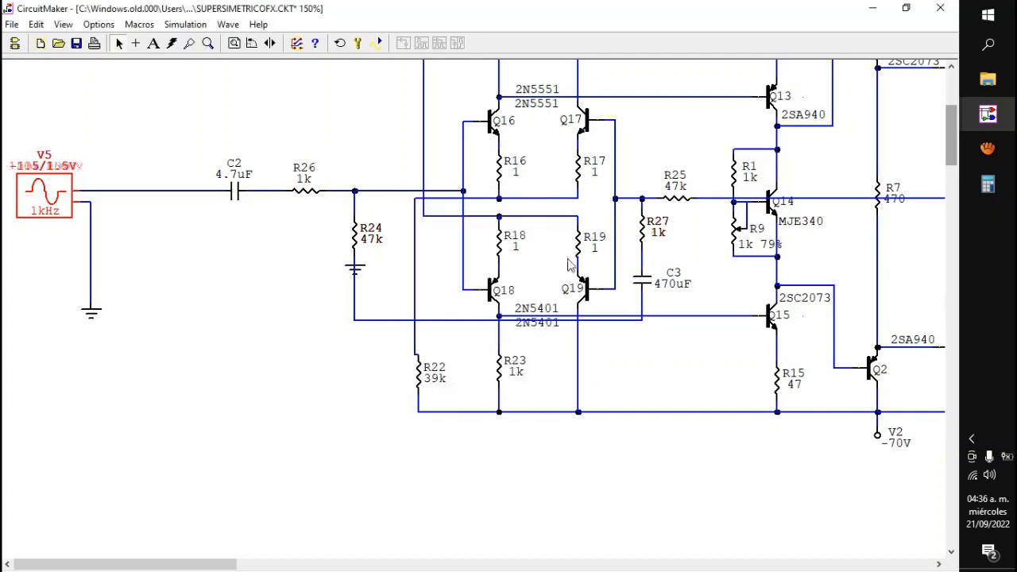
pyautogui.click(376, 43)
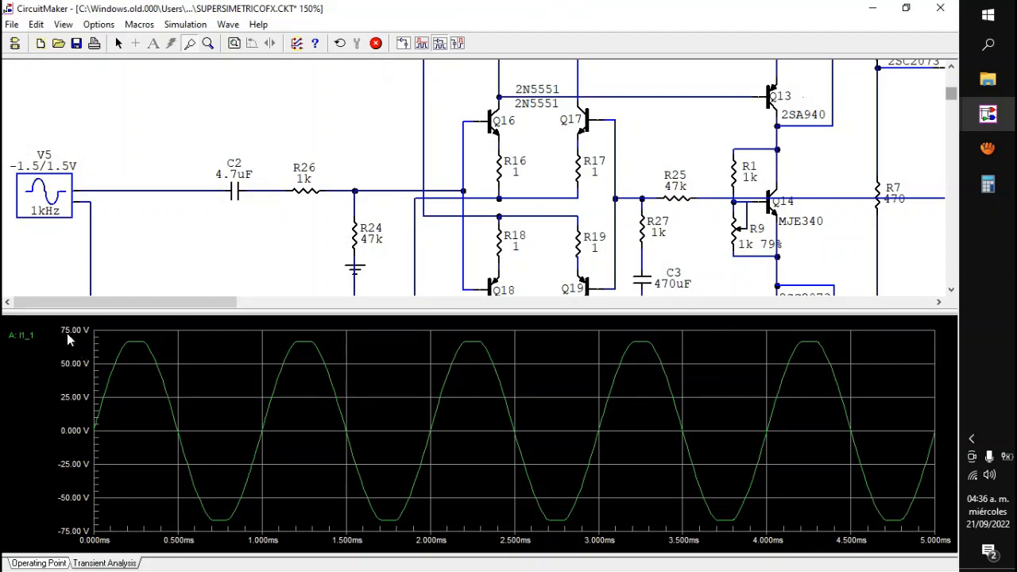
# Step: Zoom in on the first positive peak of the output waveform to inspect its clipping, and stop the simulation
pyautogui.moveTo(81, 329); pyautogui.dragTo(208, 367)
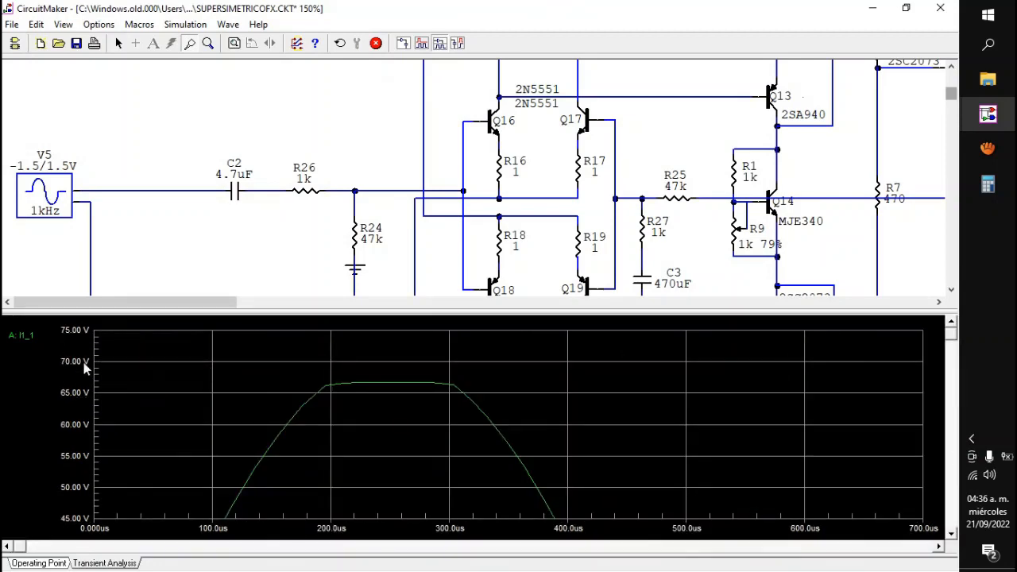
pyautogui.moveTo(70, 347); pyautogui.dragTo(710, 439)
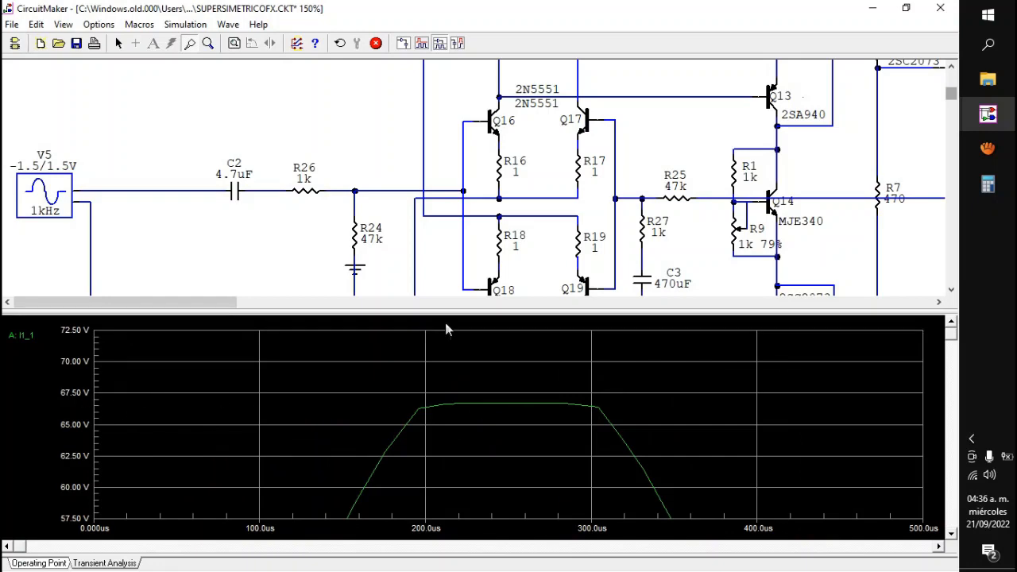
pyautogui.click(377, 43)
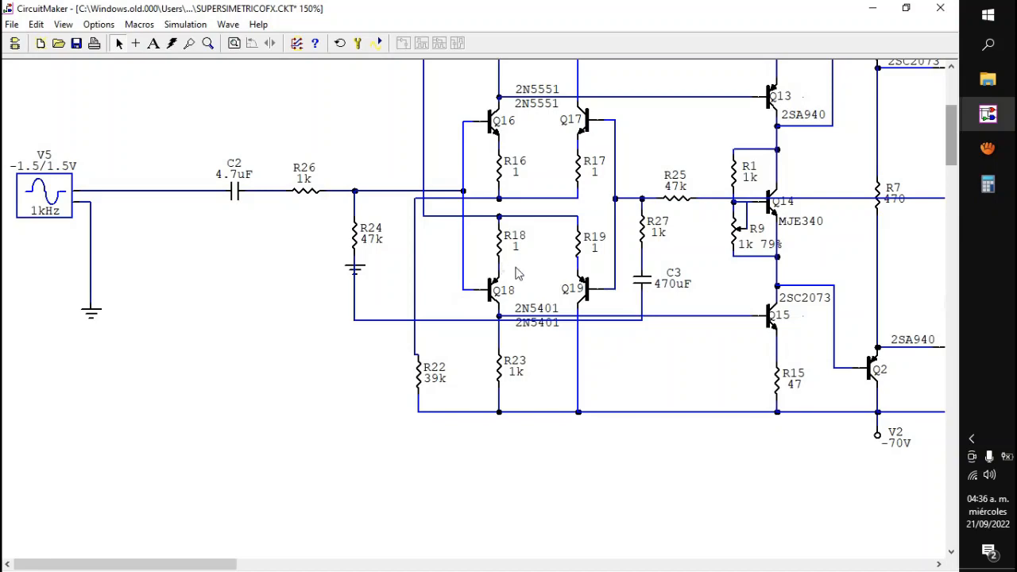
# Step: Examine the amplifier schematic from source V5 to speaker SPK1, highlighting the R25 and R27 feedback path to the output
pyautogui.moveTo(223, 563); pyautogui.dragTo(434, 564)
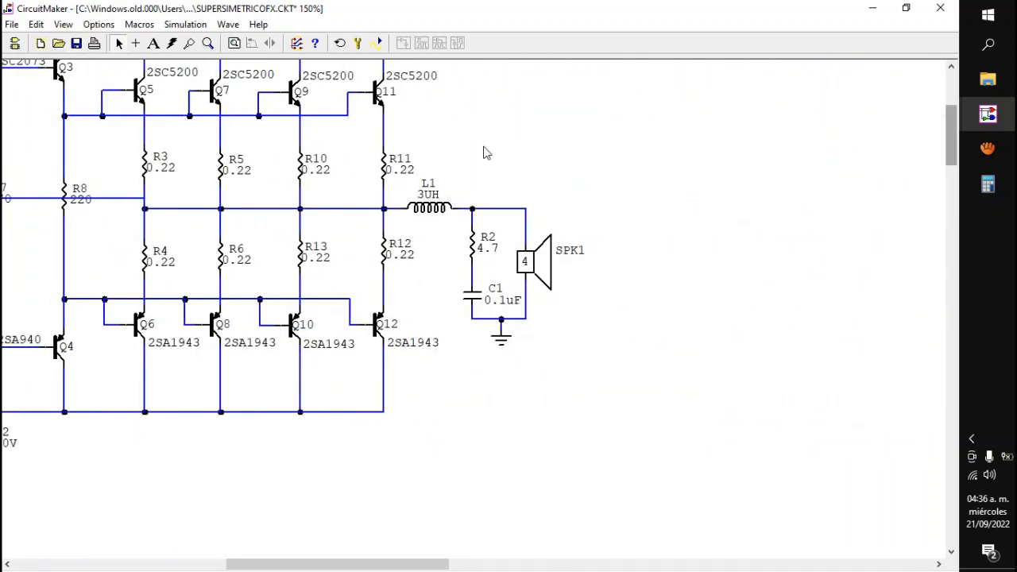
pyautogui.moveTo(329, 569); pyautogui.dragTo(68, 545)
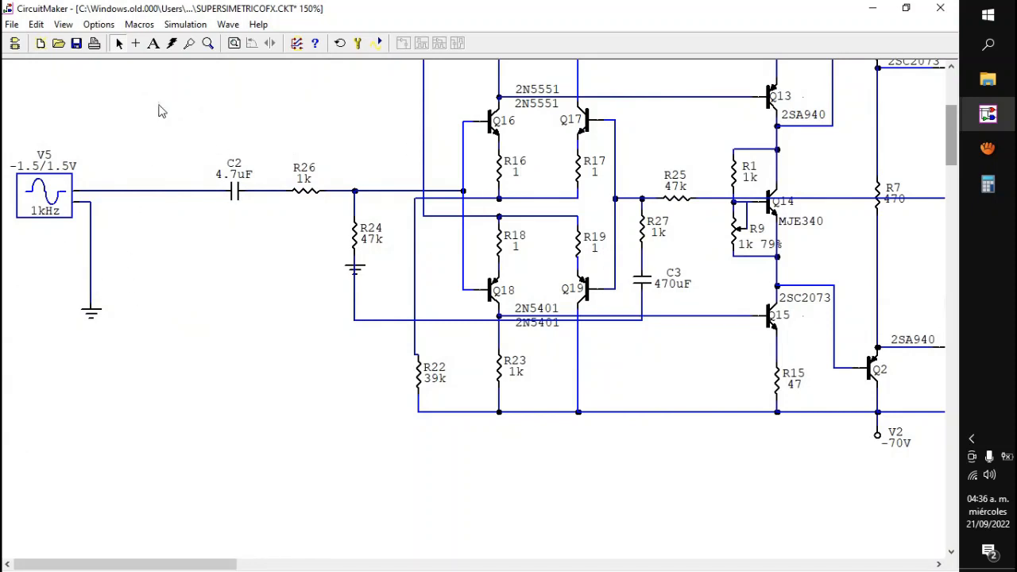
pyautogui.moveTo(159, 104); pyautogui.dragTo(3, 292)
pyautogui.click(127, 409)
pyautogui.click(257, 564)
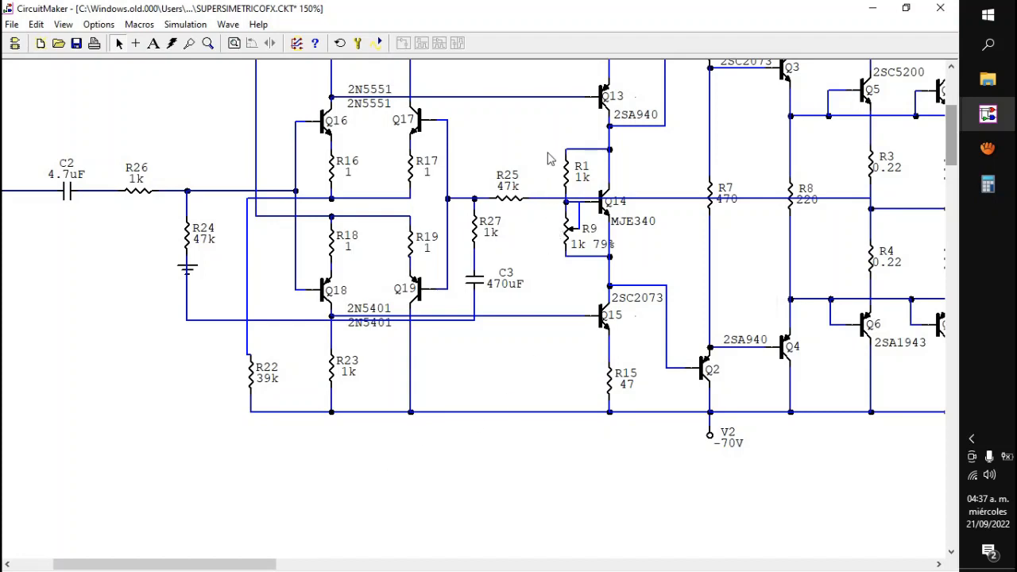
pyautogui.moveTo(545, 151); pyautogui.dragTo(454, 267)
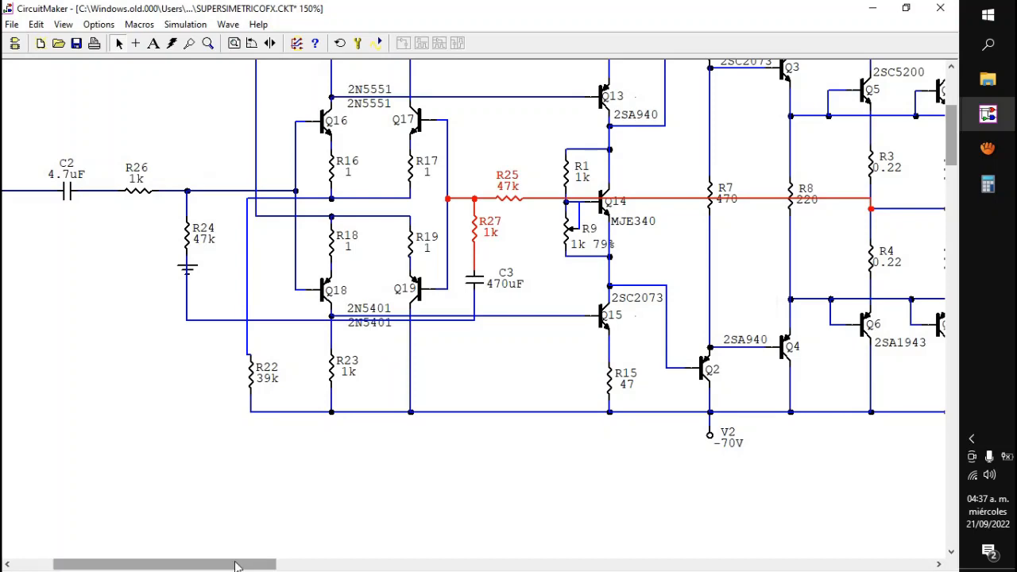
pyautogui.moveTo(236, 564); pyautogui.dragTo(354, 566)
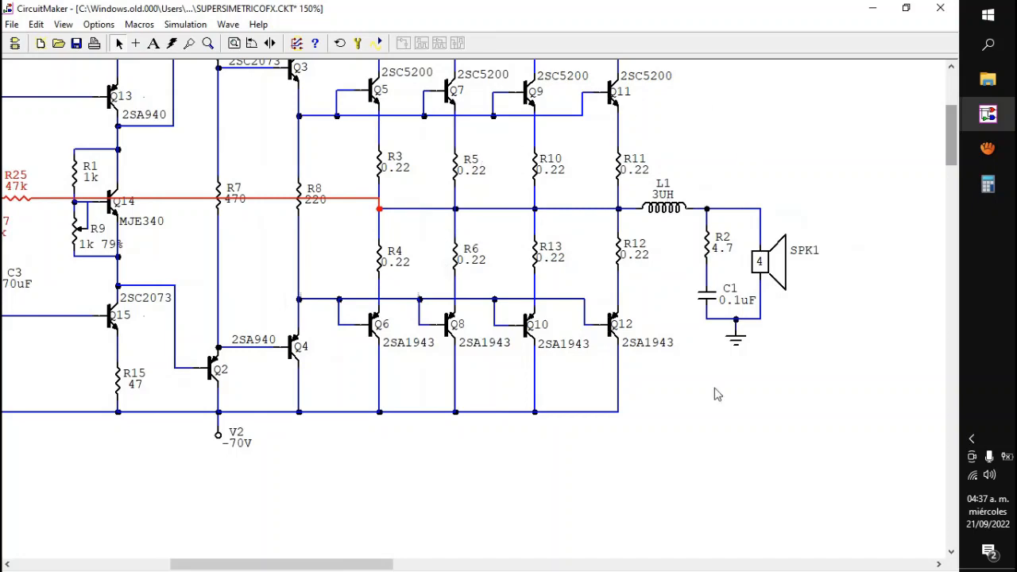
pyautogui.moveTo(311, 566); pyautogui.dragTo(200, 545)
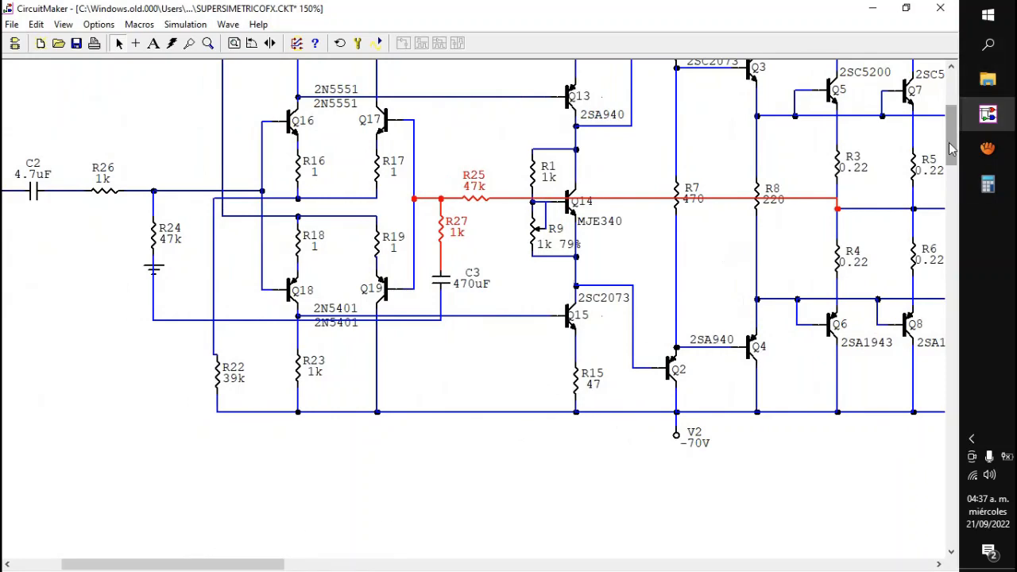
pyautogui.moveTo(950, 133); pyautogui.dragTo(951, 122)
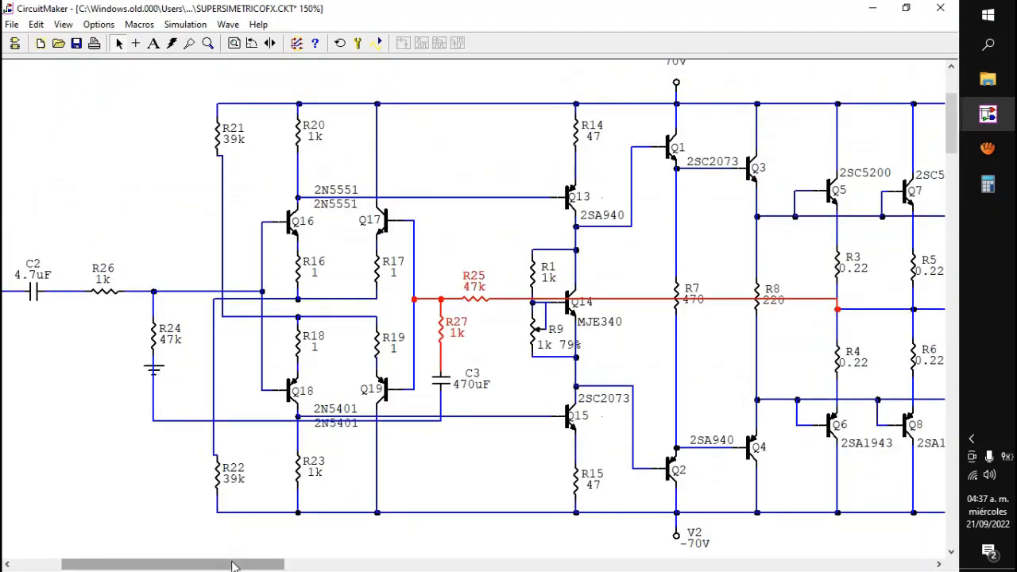
pyautogui.moveTo(233, 566); pyautogui.dragTo(146, 566)
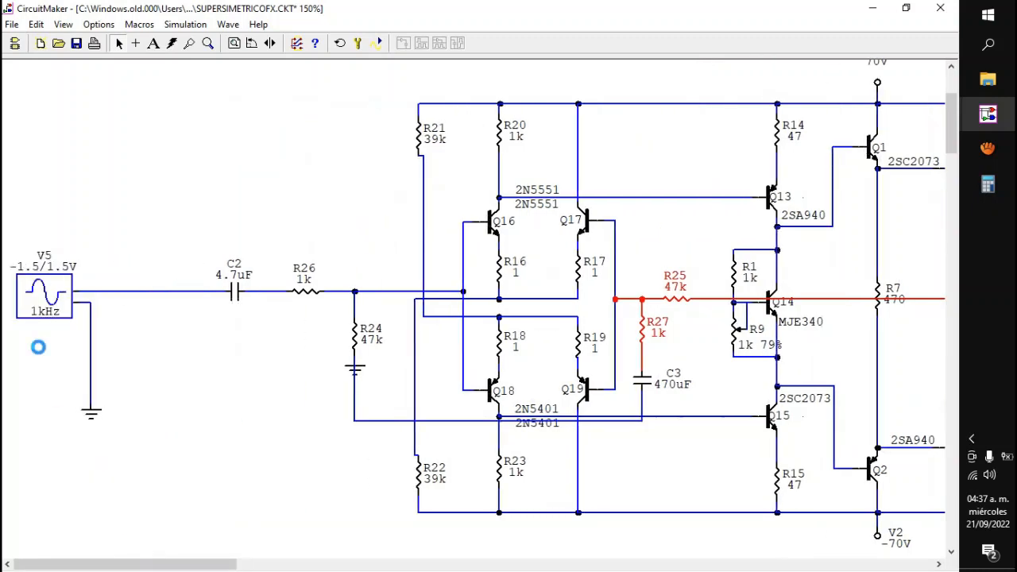
# Step: Set V5's peak amplitude to 1.45 V, run the transient simulation to check the clipped peak, and stop it
pyautogui.doubleClick(36, 295)
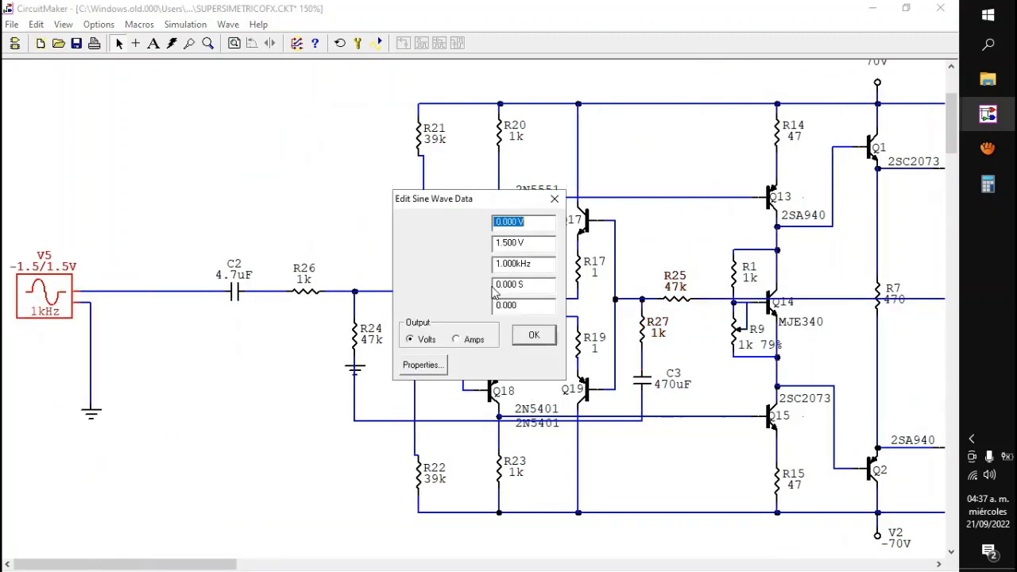
pyautogui.click(503, 243)
pyautogui.write('4')
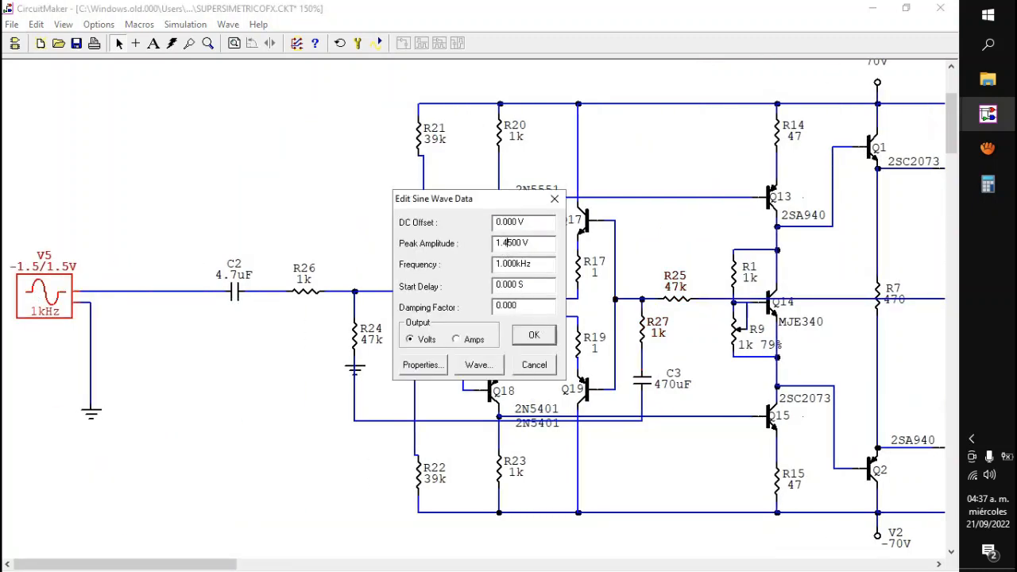
pyautogui.click(538, 328)
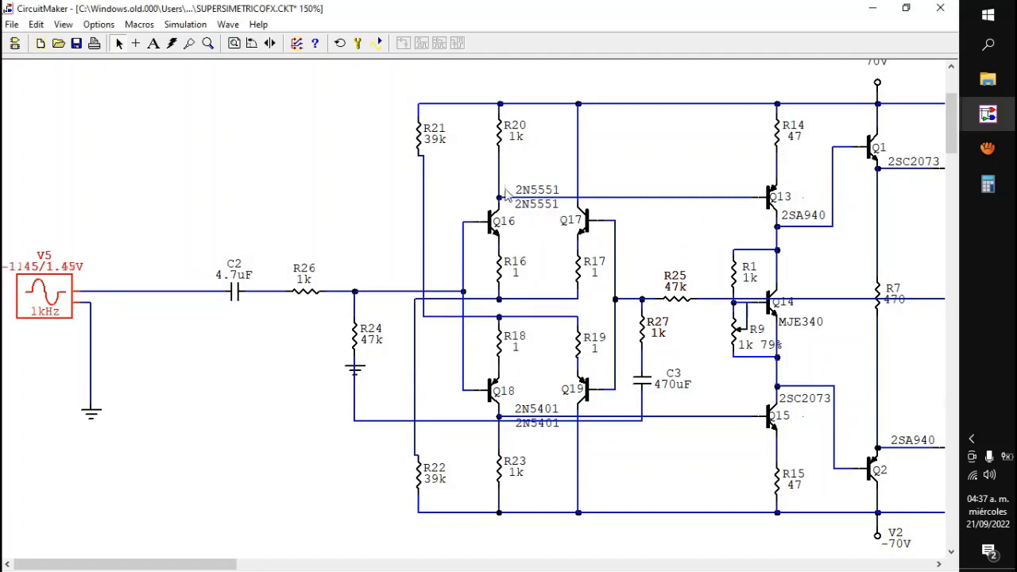
pyautogui.click(378, 44)
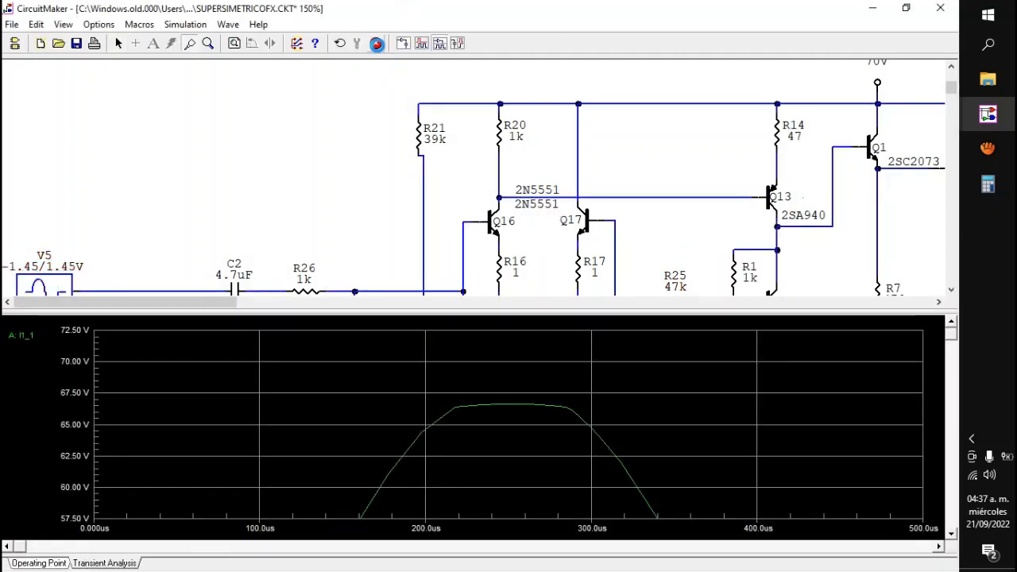
pyautogui.click(376, 43)
# Step: Set V5's peak amplitude to 1.4 V, run the transient simulation, and fit the whole output waveform in view
pyautogui.doubleClick(76, 308)
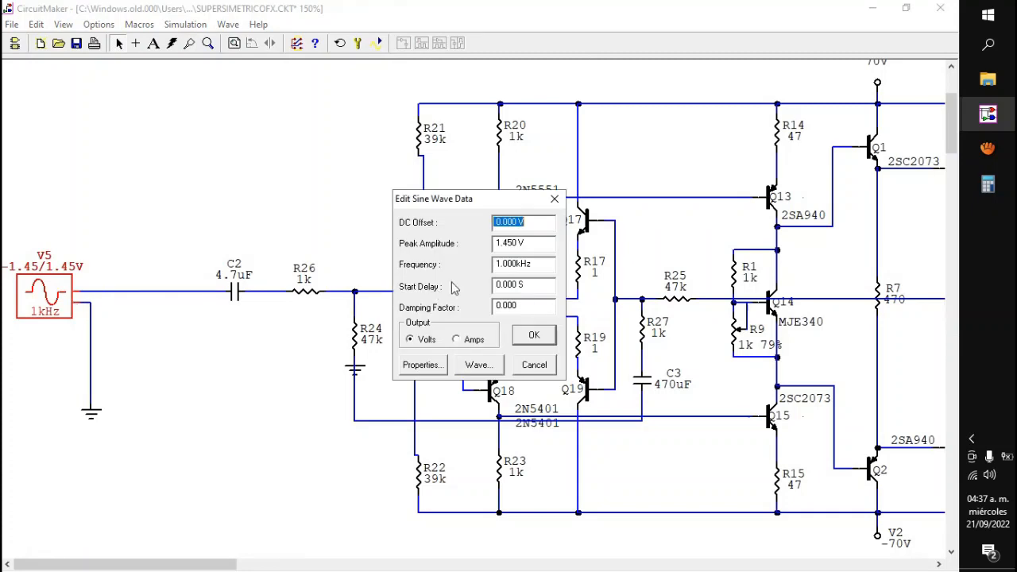
pyautogui.click(510, 243)
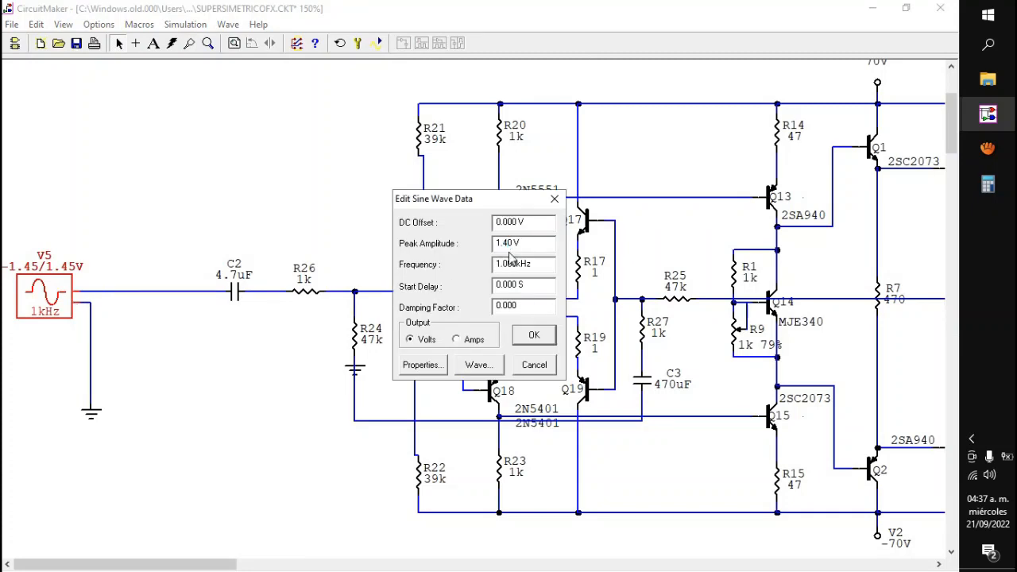
pyautogui.press('Return')
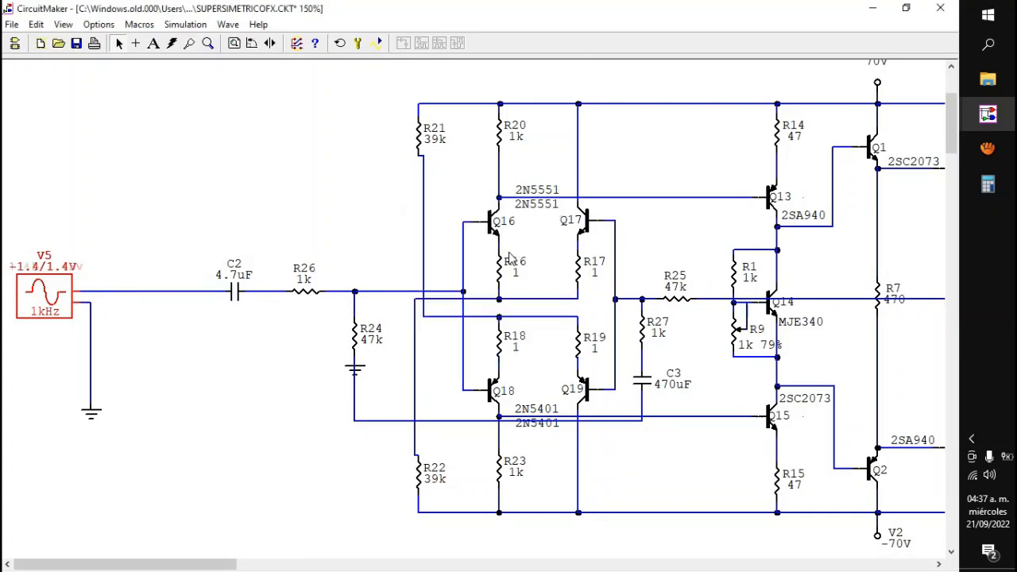
pyautogui.click(380, 43)
pyautogui.rightClick(411, 364)
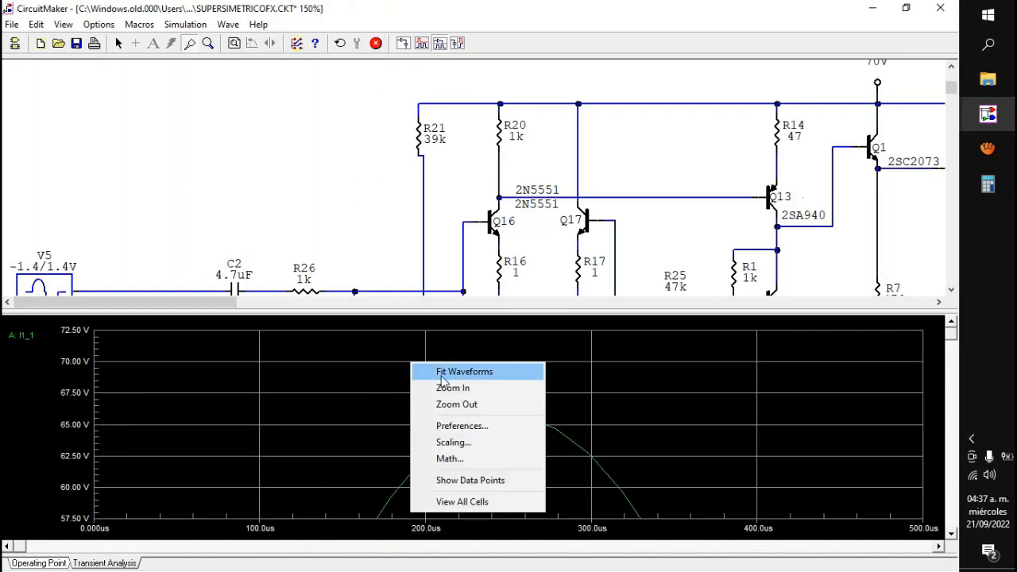
pyautogui.click(464, 372)
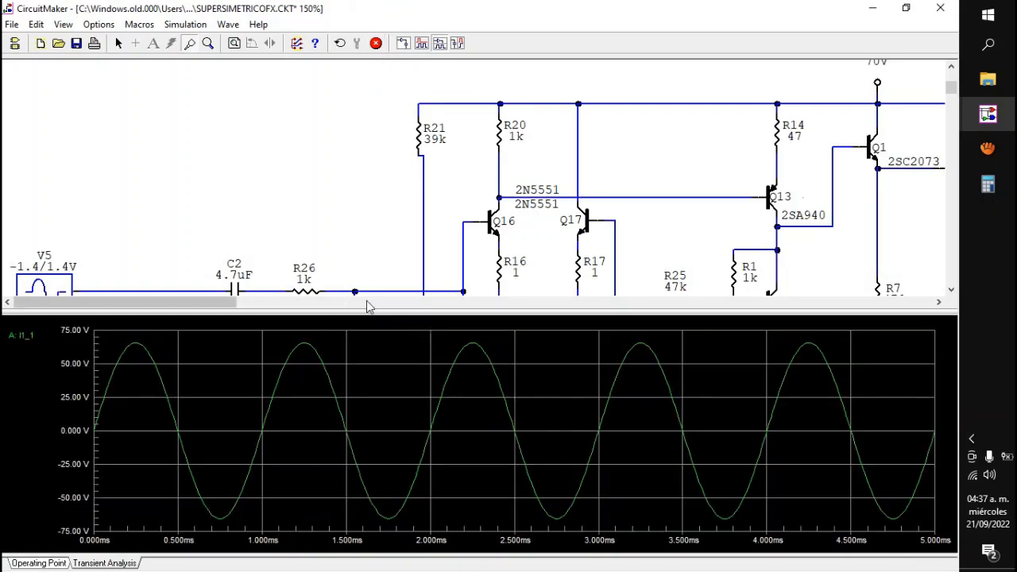
# Step: Read the output node's operating-point values, probe speaker SPK1 for its power, and stop the simulation
pyautogui.moveTo(220, 302); pyautogui.dragTo(397, 302)
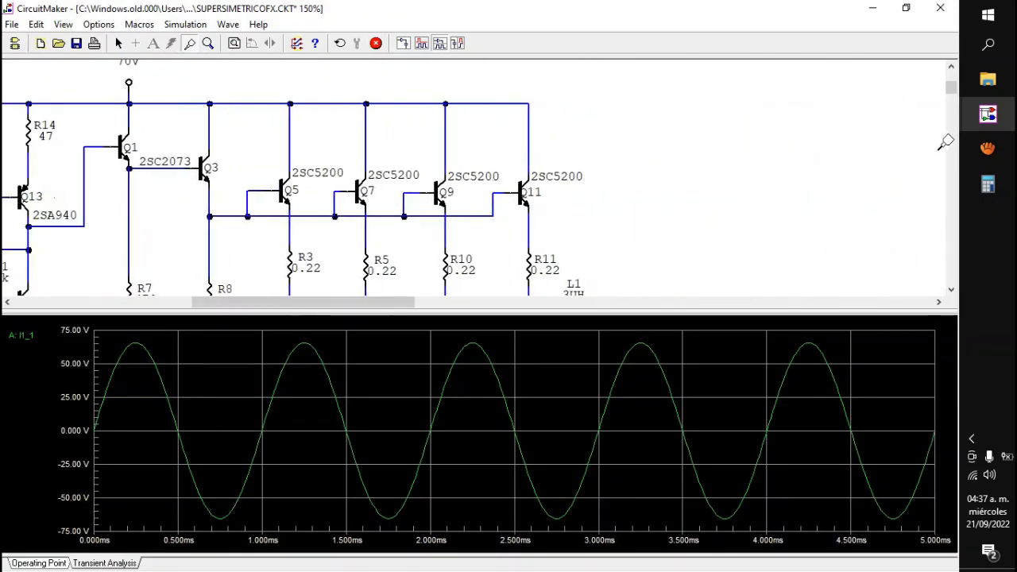
pyautogui.moveTo(955, 84); pyautogui.dragTo(956, 95)
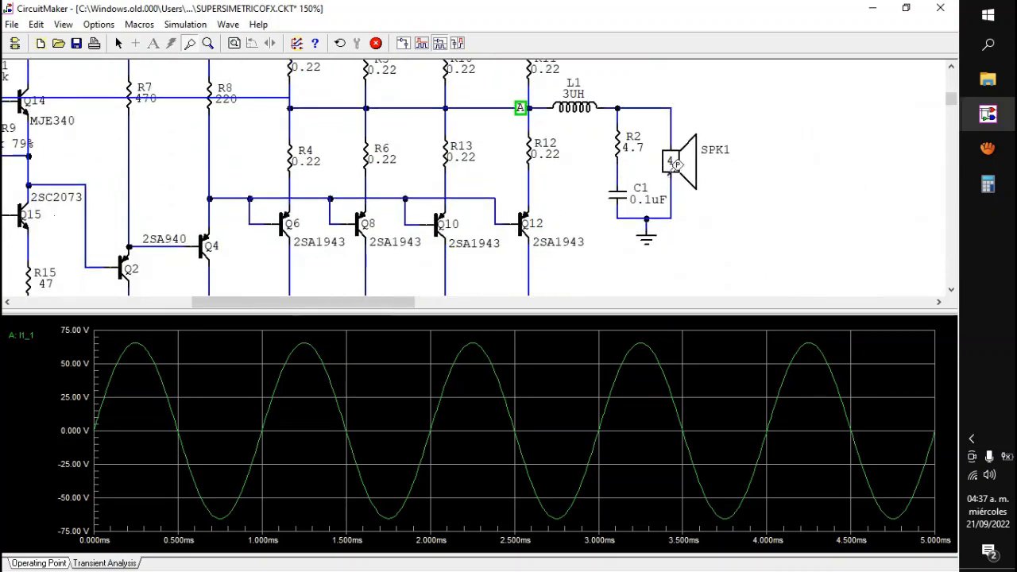
pyautogui.click(54, 562)
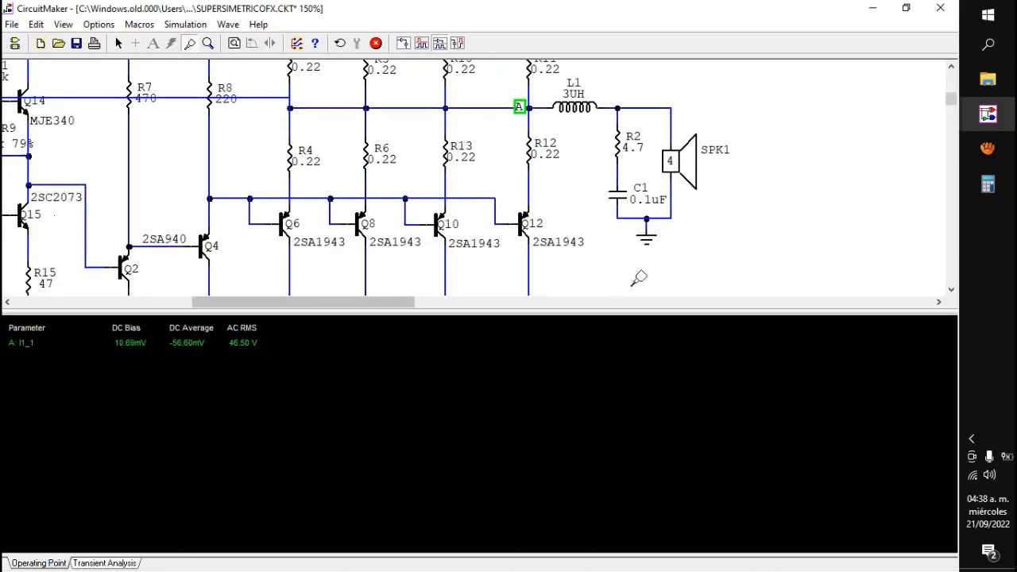
pyautogui.click(672, 162)
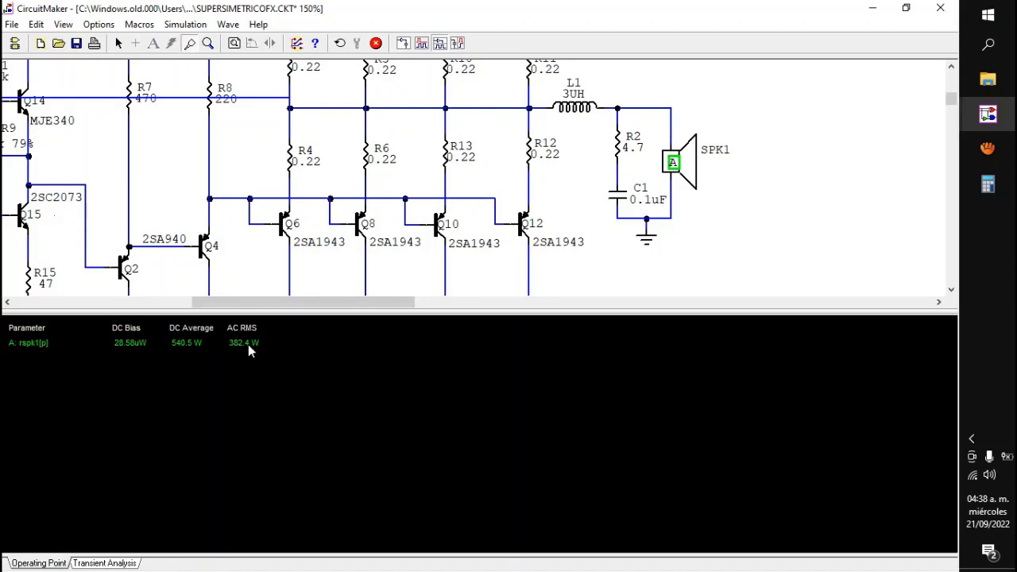
pyautogui.click(377, 44)
# Step: Set speaker SPK1's value to 2, rerun the simulation to read its power at the operating point, and stop it
pyautogui.doubleClick(673, 164)
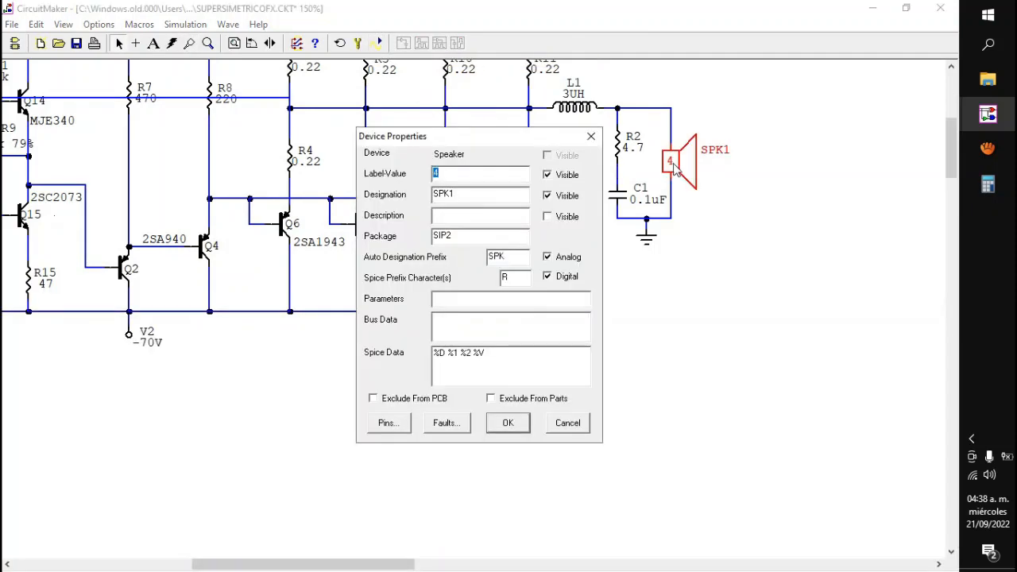
pyautogui.write('2')
pyautogui.press('Return')
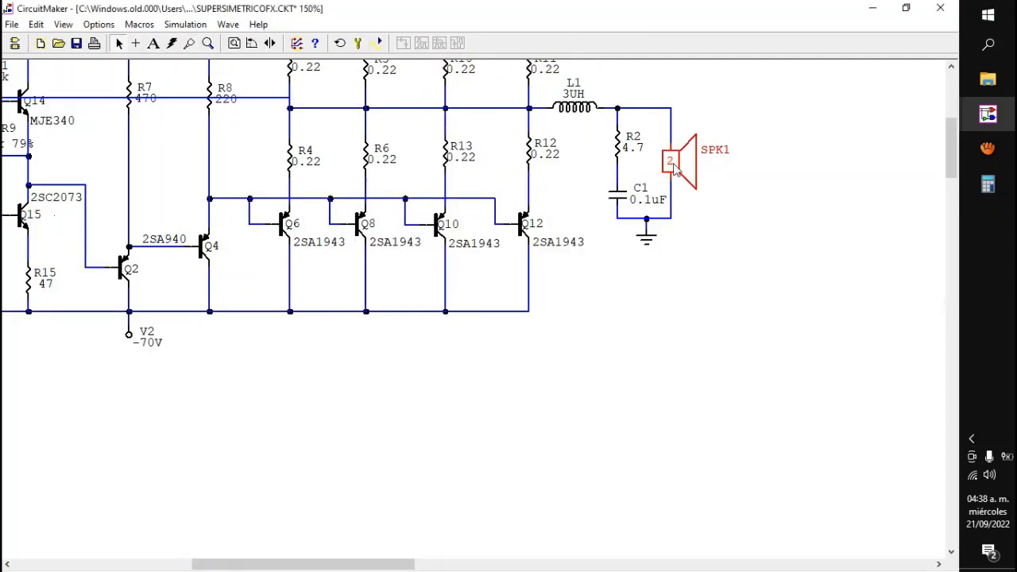
pyautogui.click(377, 43)
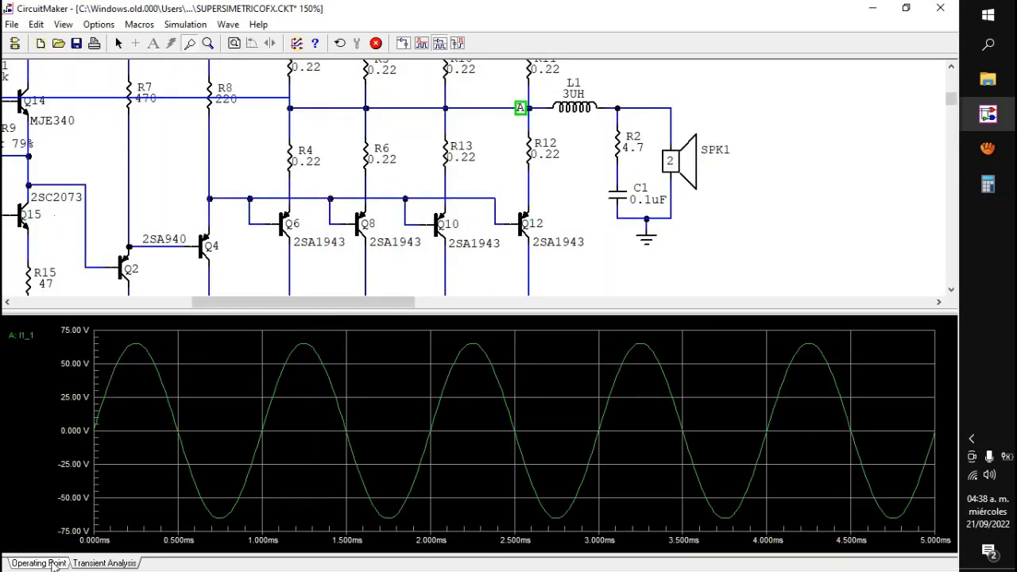
pyautogui.click(56, 563)
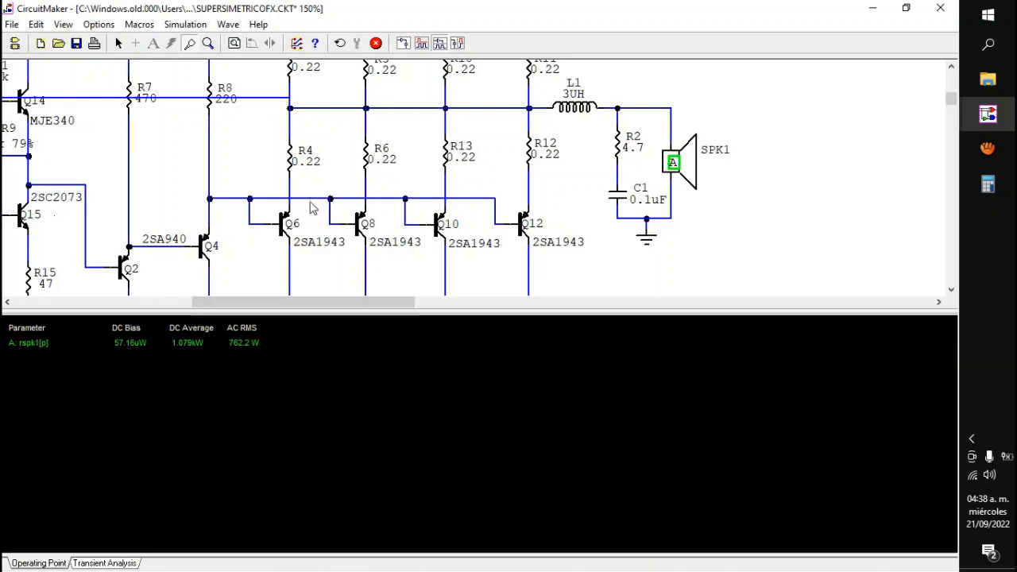
pyautogui.click(376, 44)
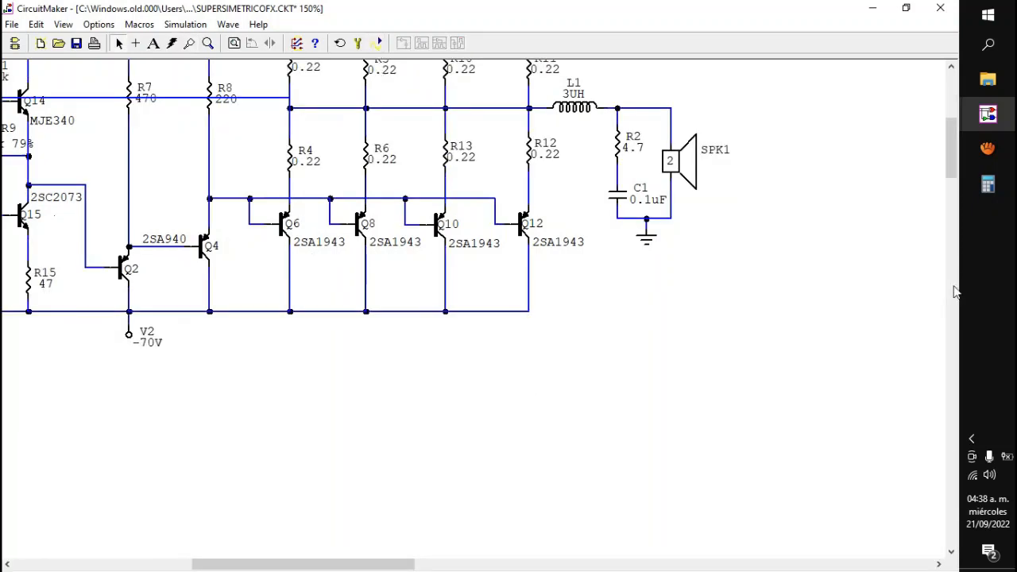
pyautogui.scroll(1, 950, 171)
pyautogui.scroll(5, 950, 171)
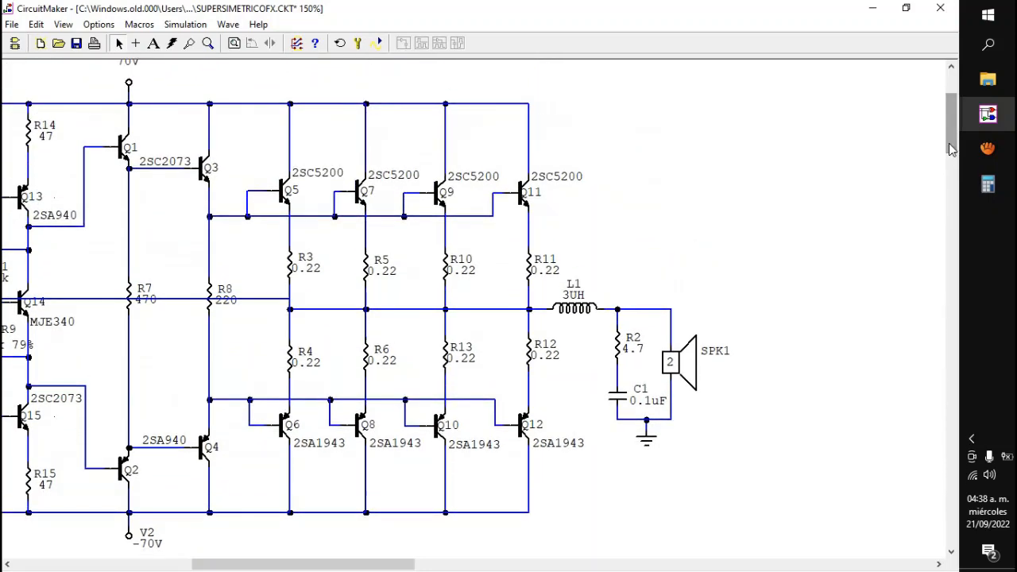
pyautogui.moveTo(256, 556); pyautogui.dragTo(205, 563)
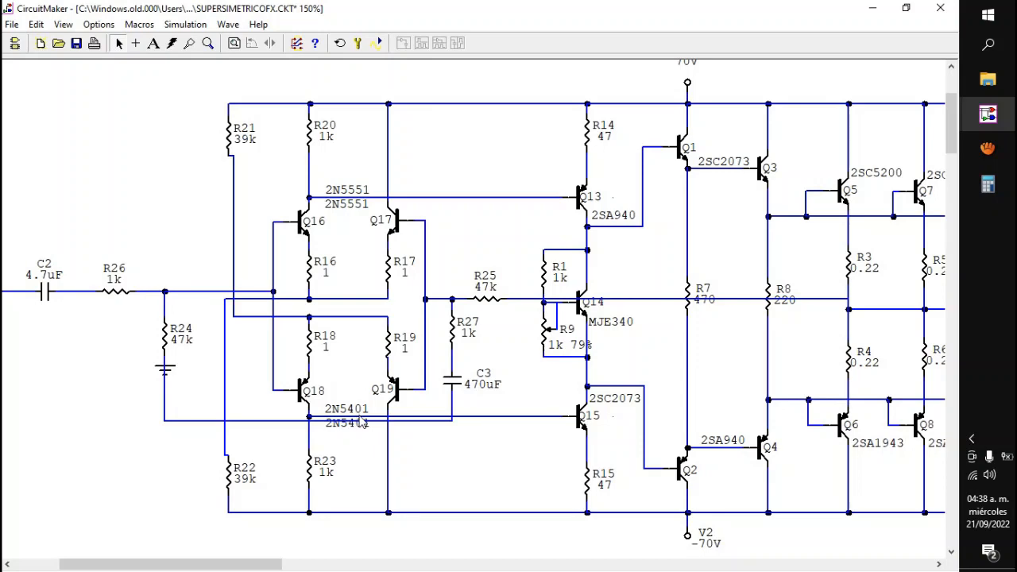
pyautogui.hscroll(-4, 358, 423)
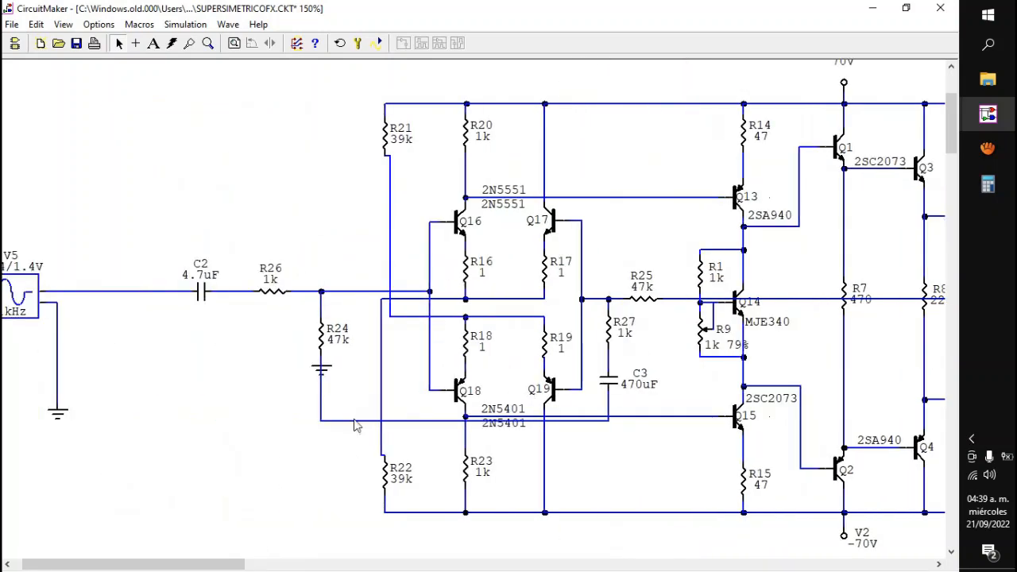